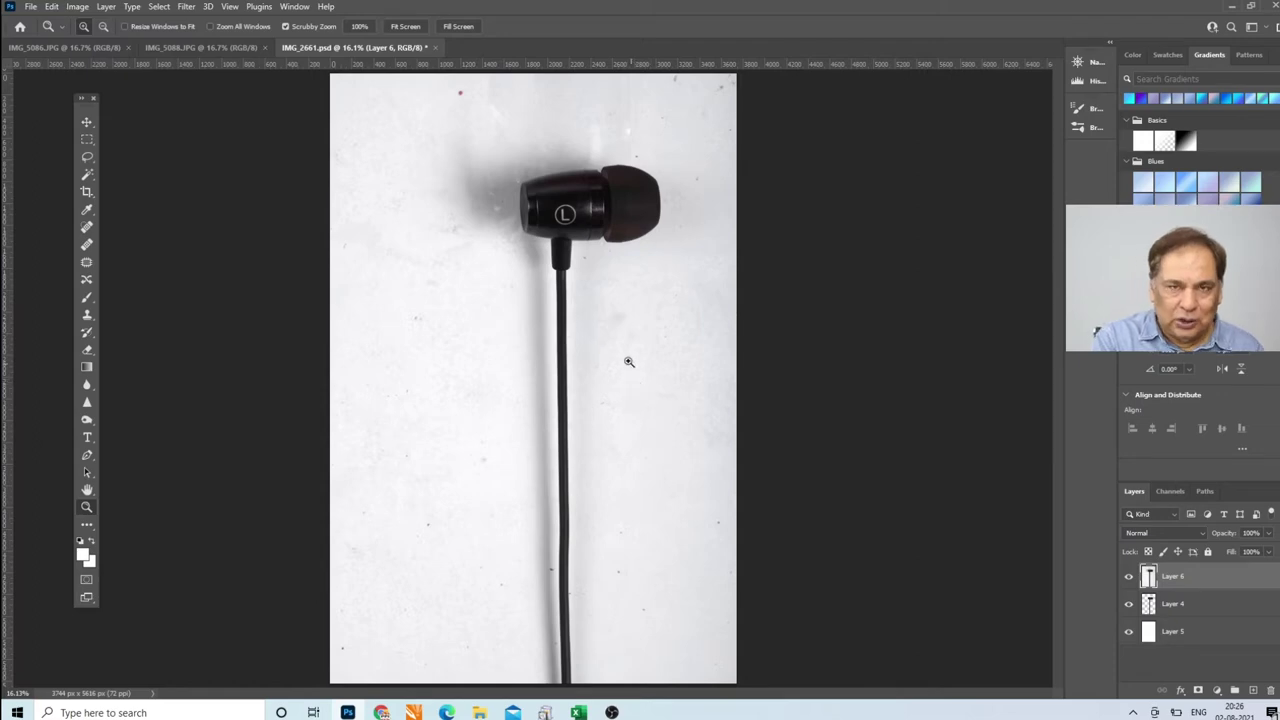
Zoom in to 50% on the earphone head with the Zoom tool
{"action": "left_click", "coordinate": [554, 170]}
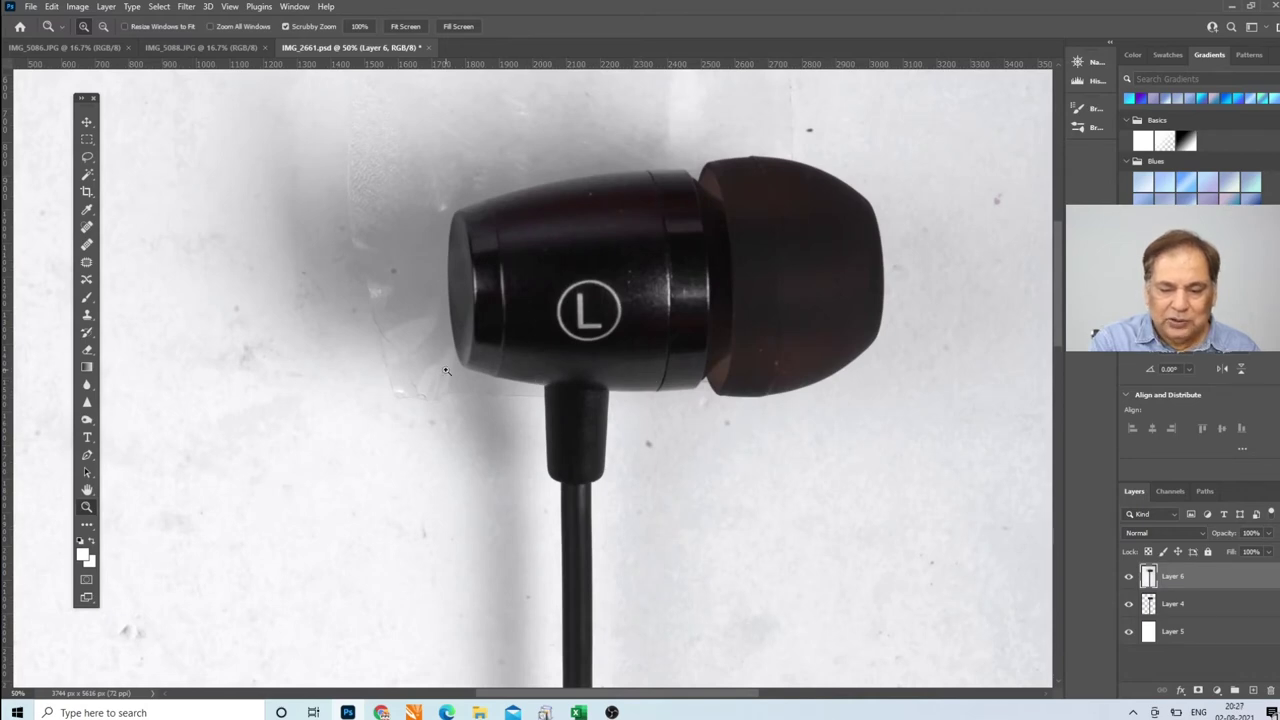
Start a Pen path at the stem and trace the earbud's left and top edges to the eartip
{"action": "left_click", "coordinate": [87, 456]}
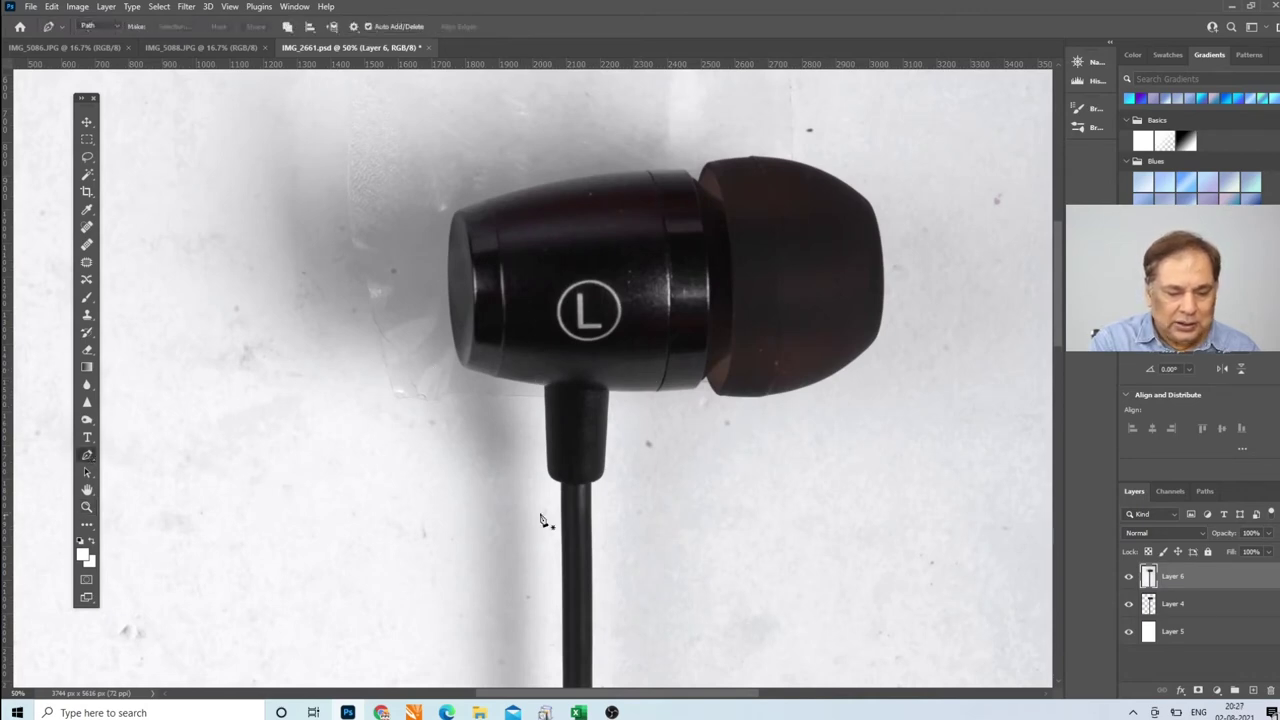
{"action": "left_click", "coordinate": [549, 477]}
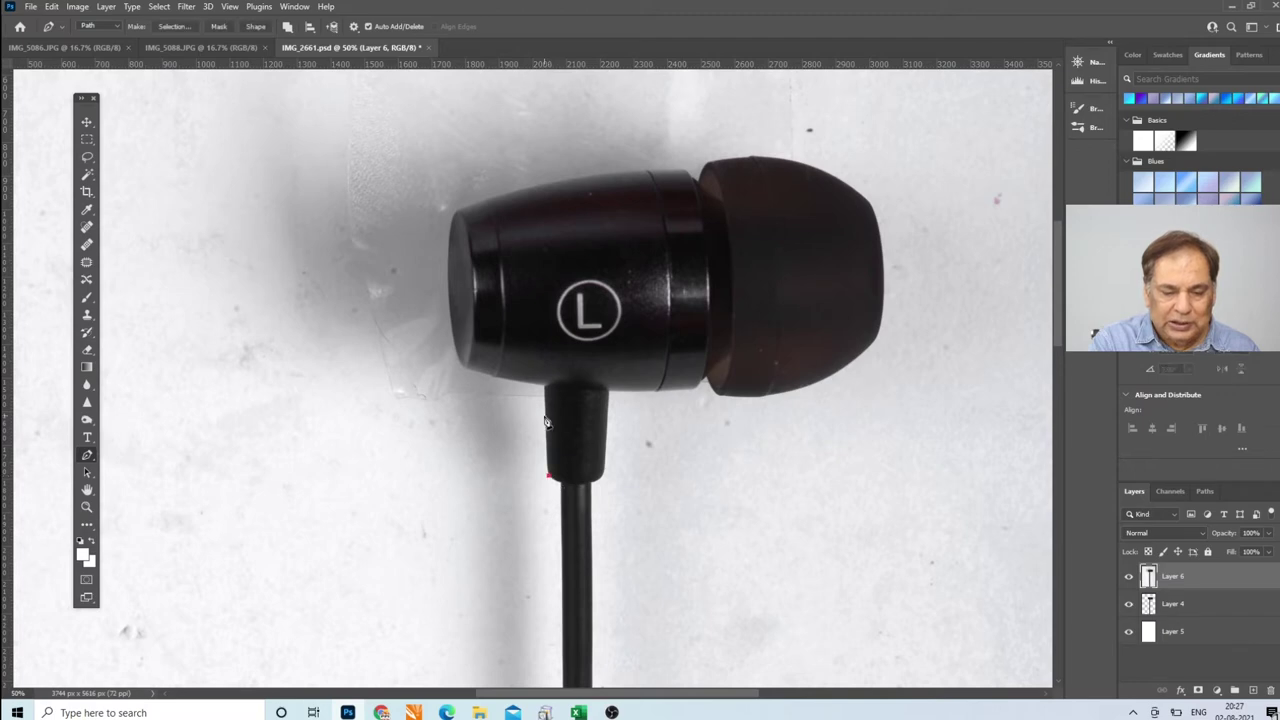
{"action": "left_click", "coordinate": [547, 388]}
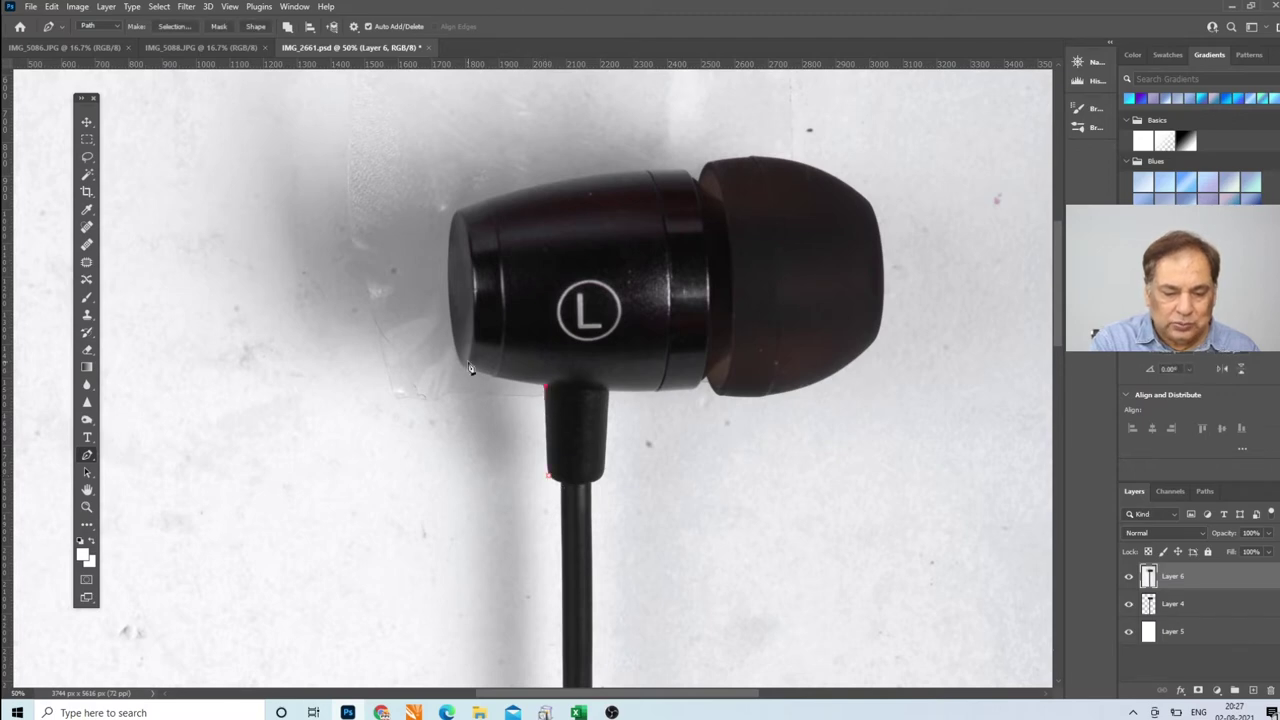
{"action": "left_click", "coordinate": [448, 256]}
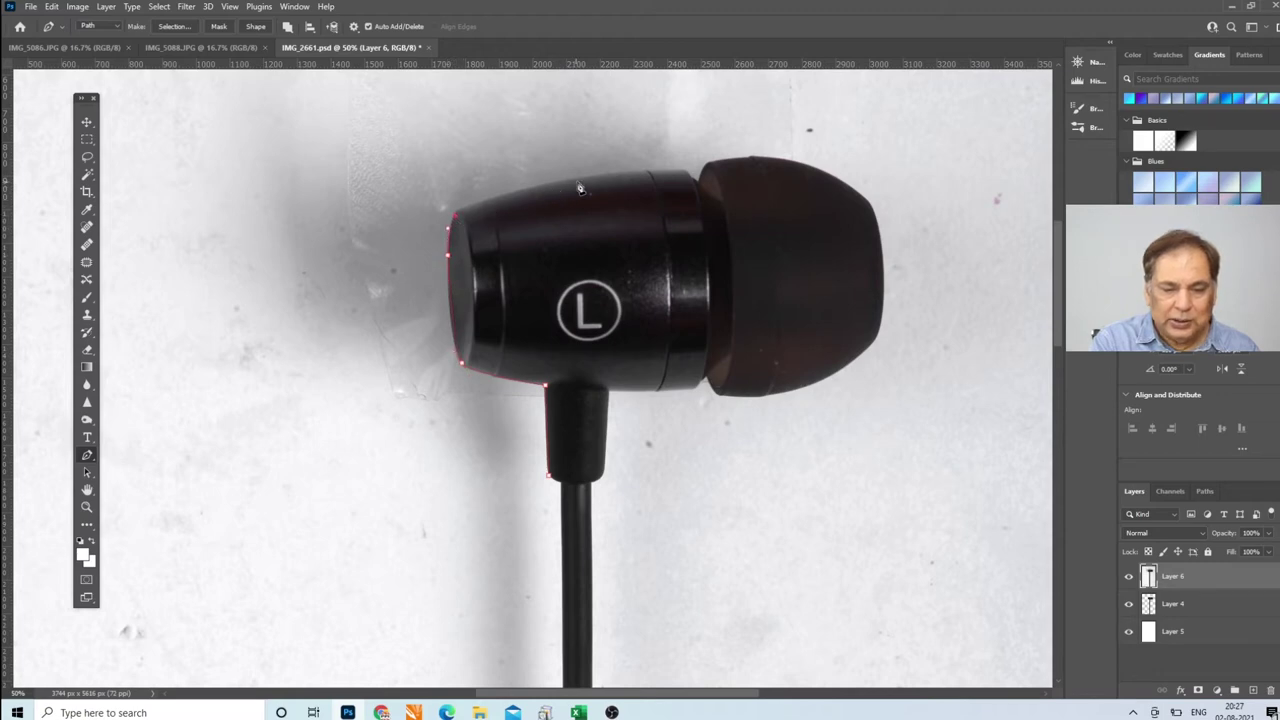
{"action": "left_click", "coordinate": [652, 172]}
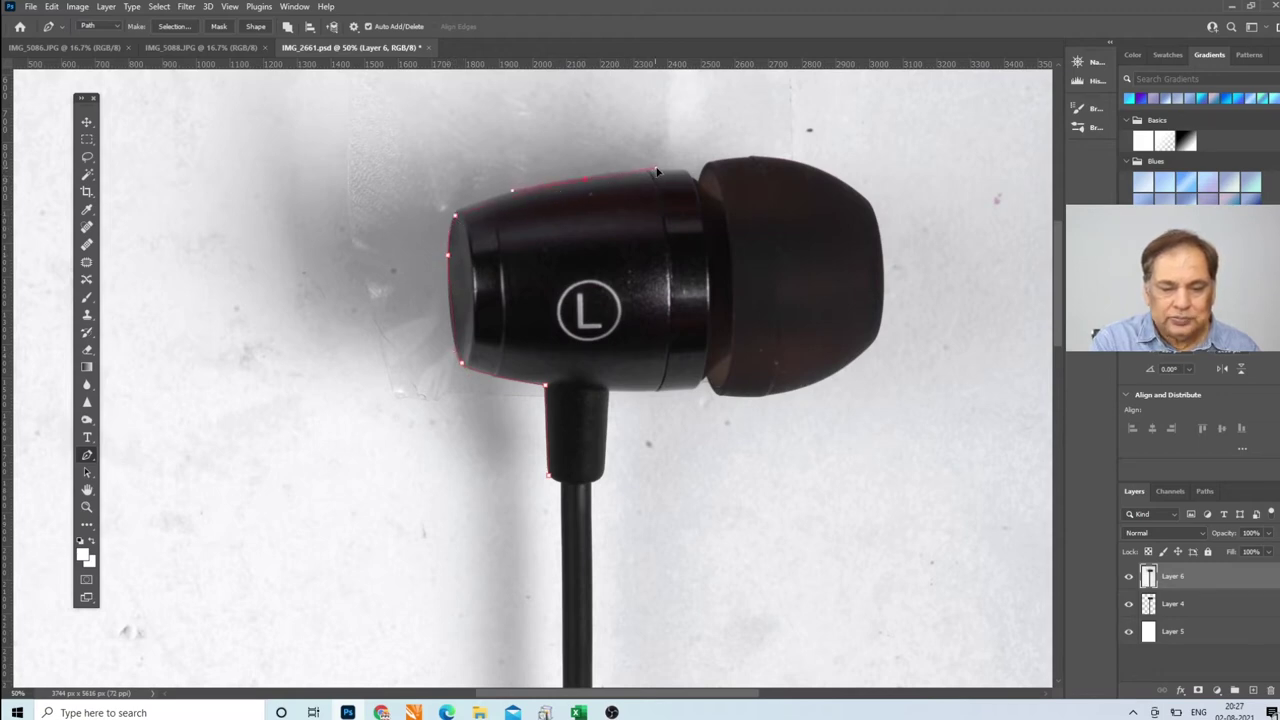
{"action": "left_click", "coordinate": [679, 169]}
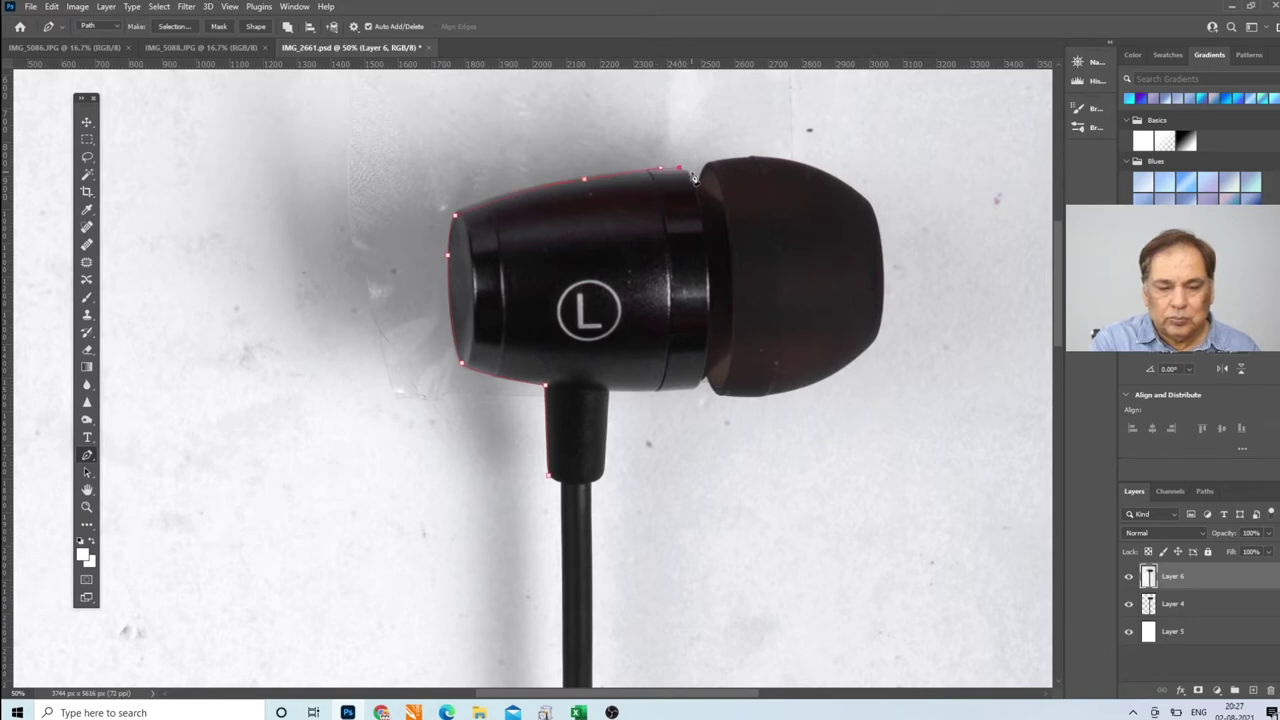
{"action": "left_click", "coordinate": [705, 166]}
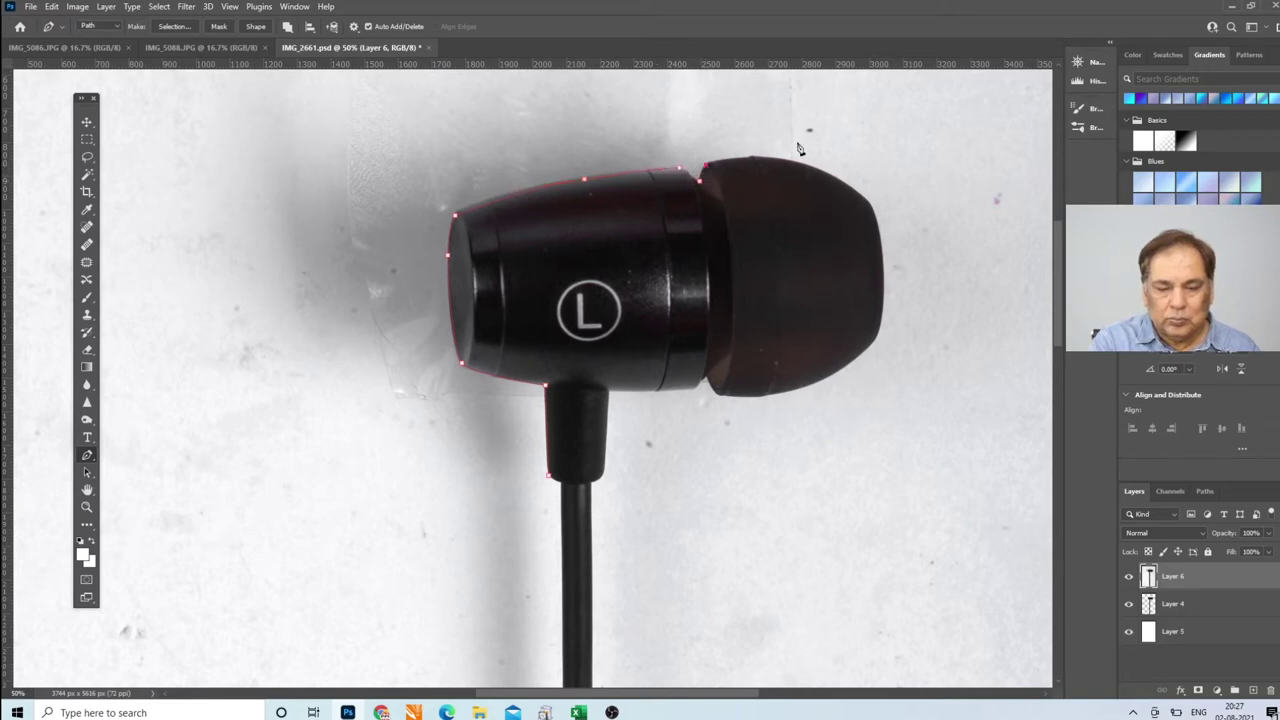
{"action": "left_click", "coordinate": [779, 157]}
{"action": "left_click", "coordinate": [808, 164]}
{"action": "left_click_drag", "start_coordinate": [840, 178], "coordinate": [857, 187]}
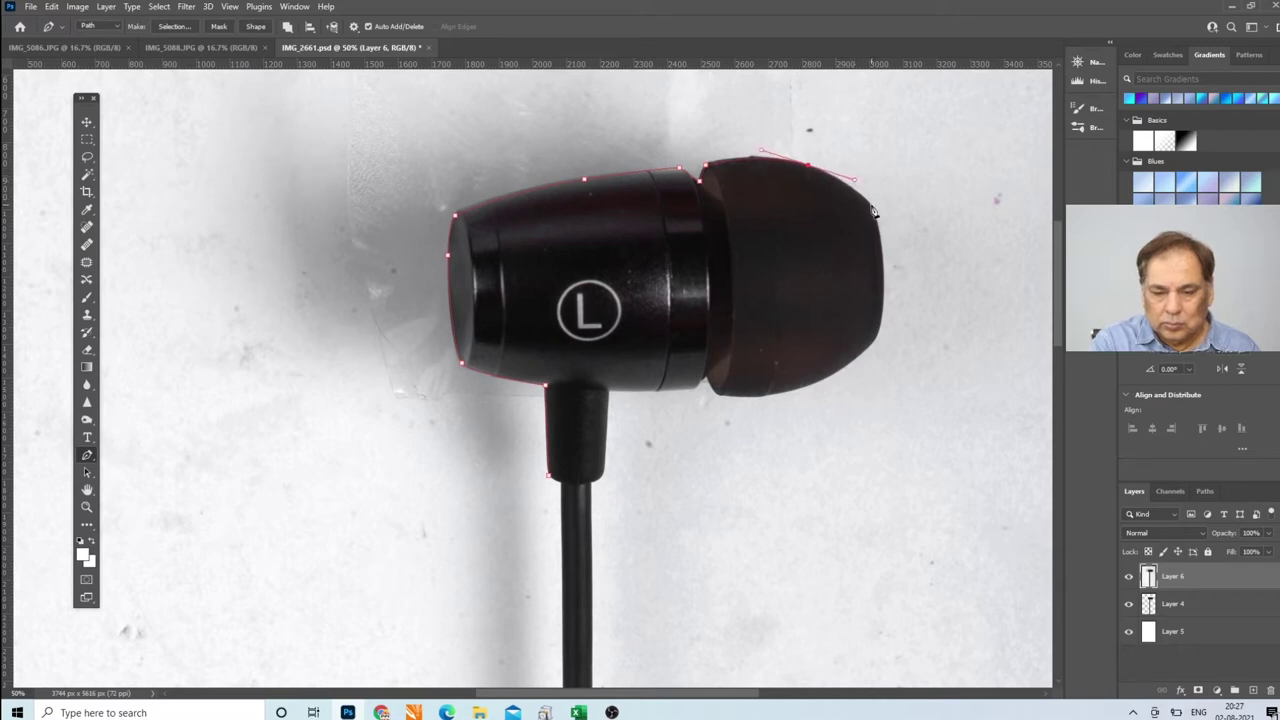
Continue the path down the eartip, along the body and stem, and close it at the start
{"action": "left_click", "coordinate": [872, 206]}
{"action": "left_click_drag", "start_coordinate": [881, 333], "coordinate": [880, 338]}
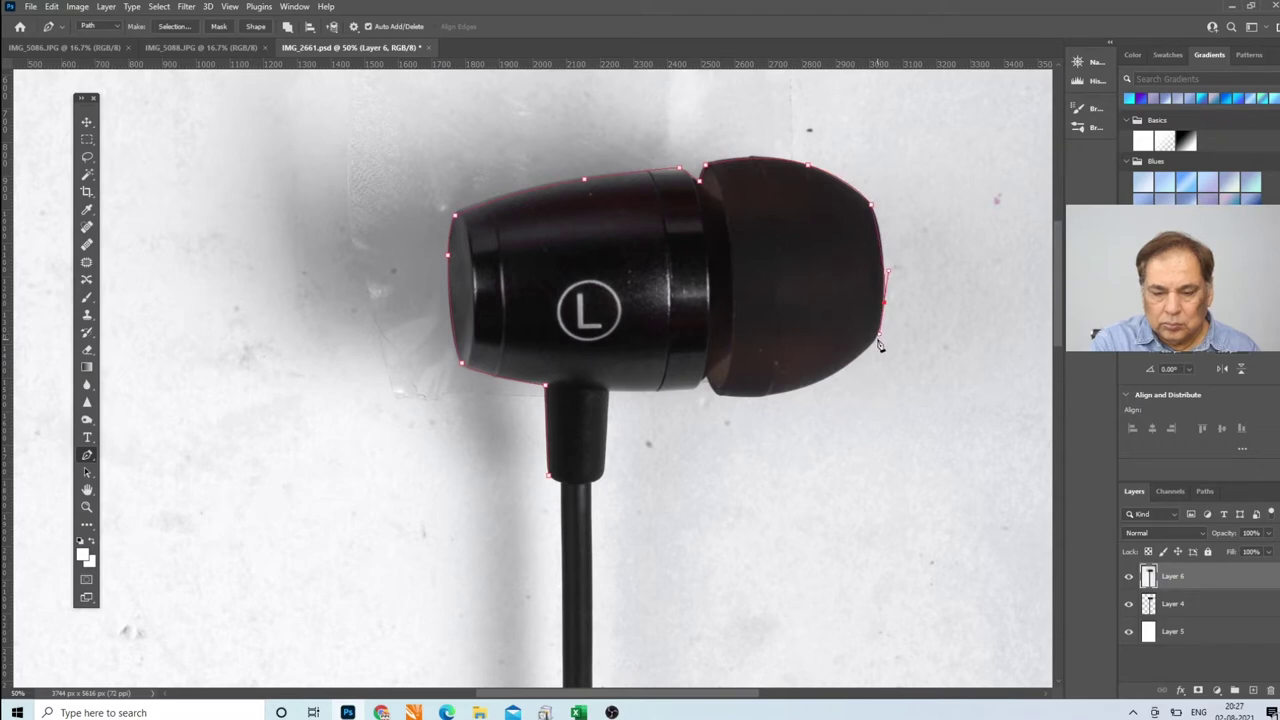
{"action": "left_click_drag", "start_coordinate": [826, 387], "coordinate": [818, 390]}
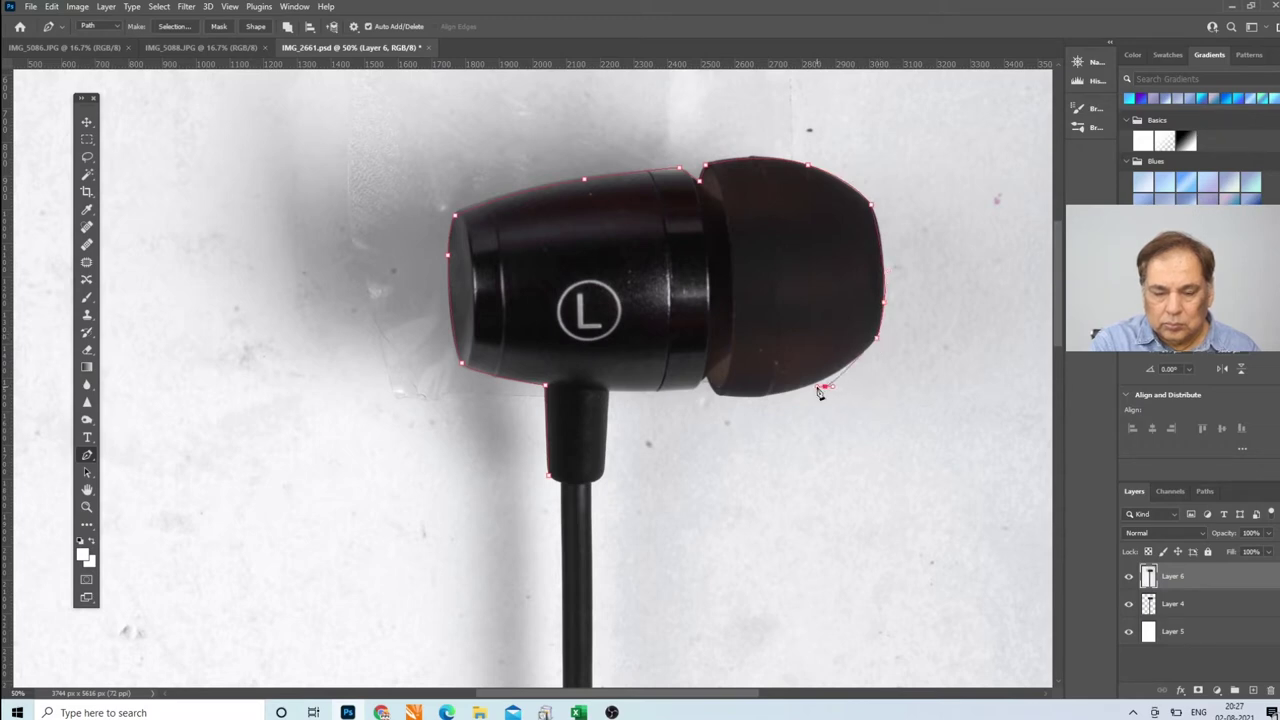
{"action": "key", "text": "ctrl+z"}
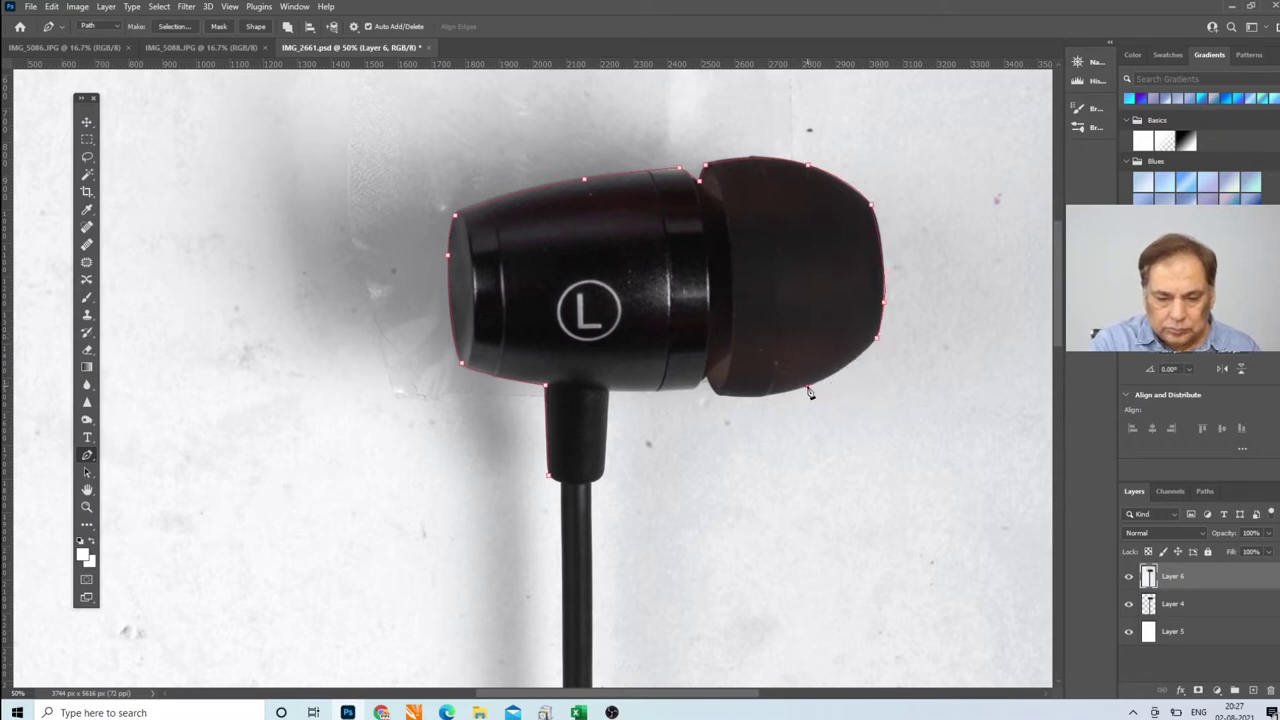
{"action": "left_click_drag", "start_coordinate": [808, 387], "coordinate": [772, 402]}
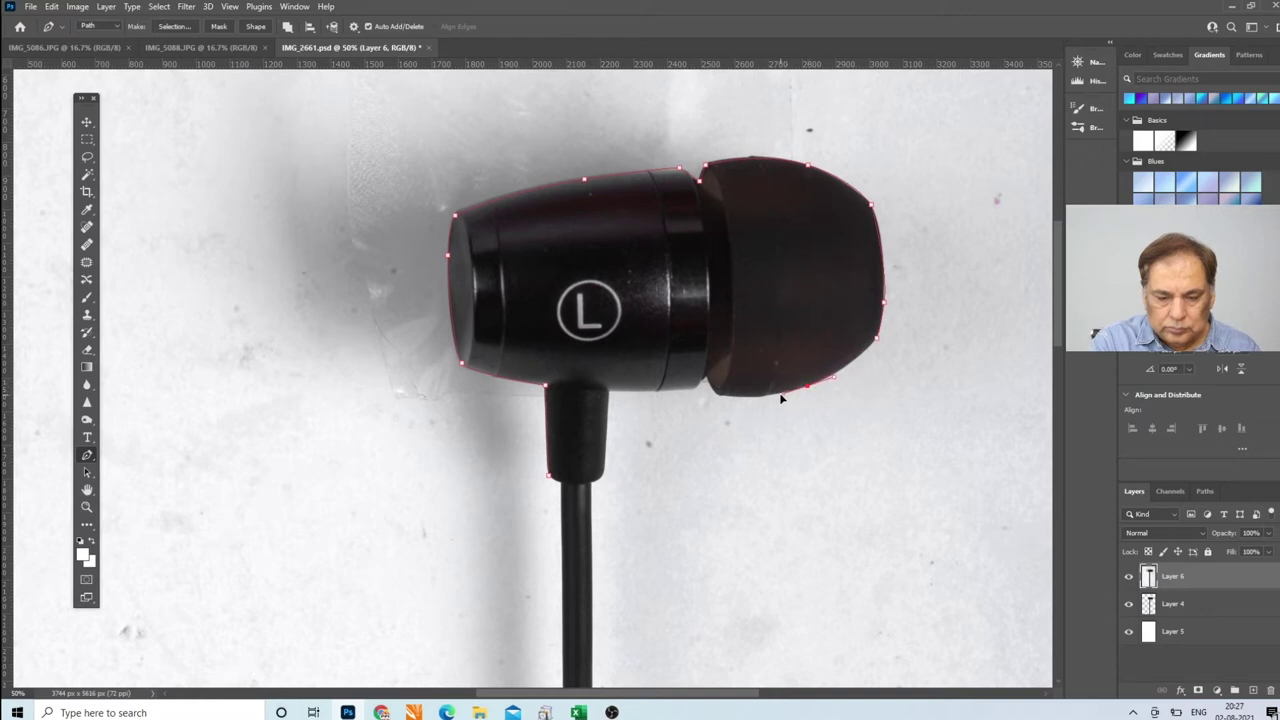
{"action": "left_click", "coordinate": [701, 381]}
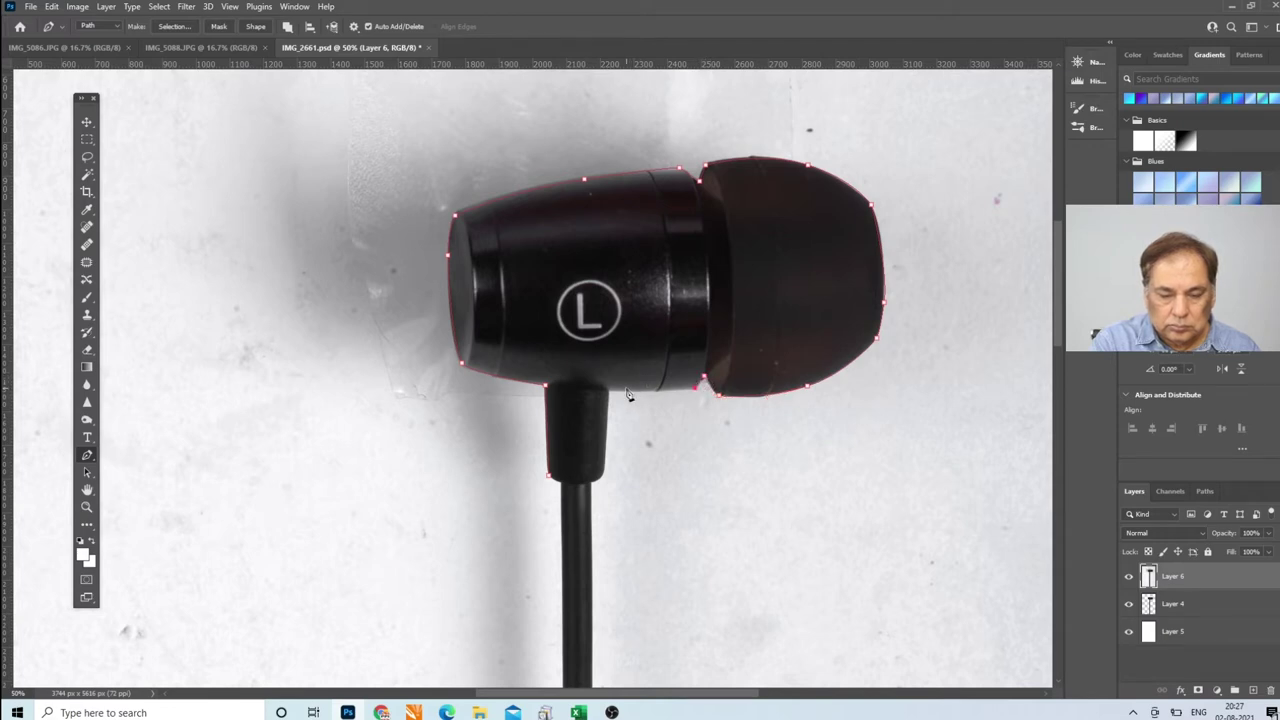
{"action": "left_click_drag", "start_coordinate": [613, 391], "coordinate": [600, 392]}
{"action": "left_click", "coordinate": [605, 467]}
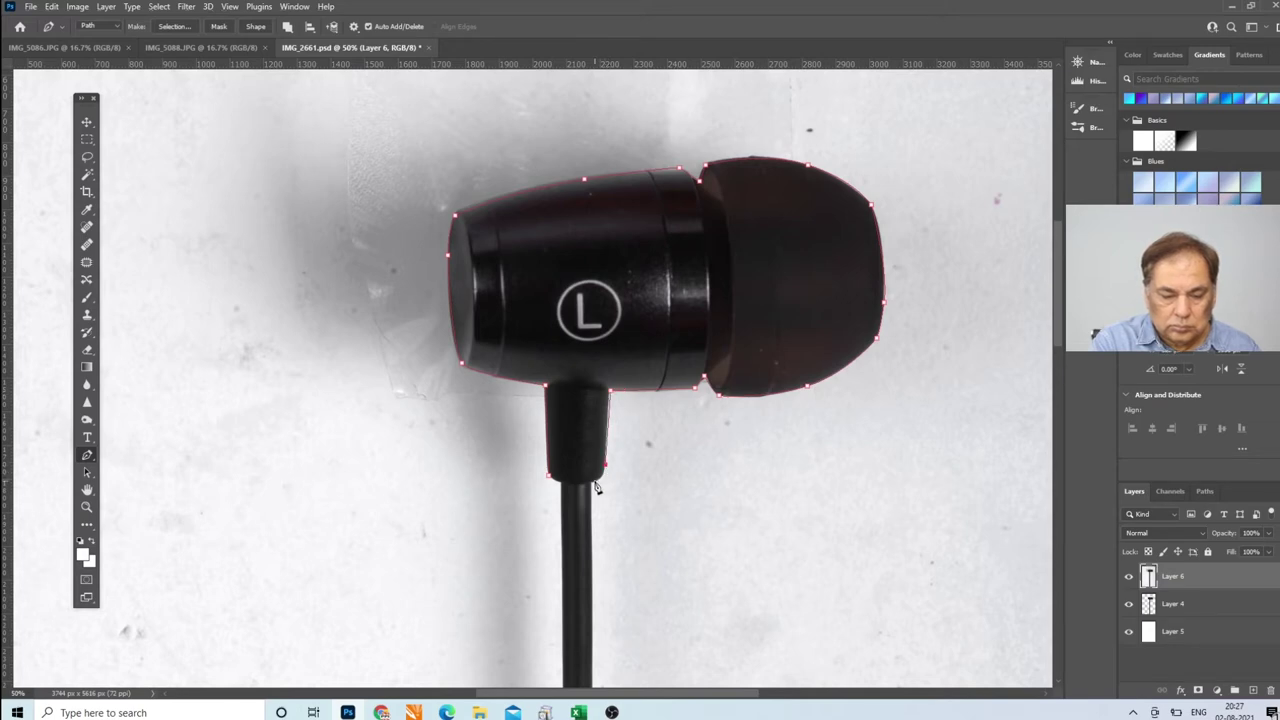
{"action": "left_click_drag", "start_coordinate": [588, 484], "coordinate": [580, 488]}
{"action": "left_click", "coordinate": [549, 477]}
Load the path as a selection, copy it to new Layer 7, and hide Layers 6 and 4 to check it
{"action": "key", "text": "ctrl+Return"}
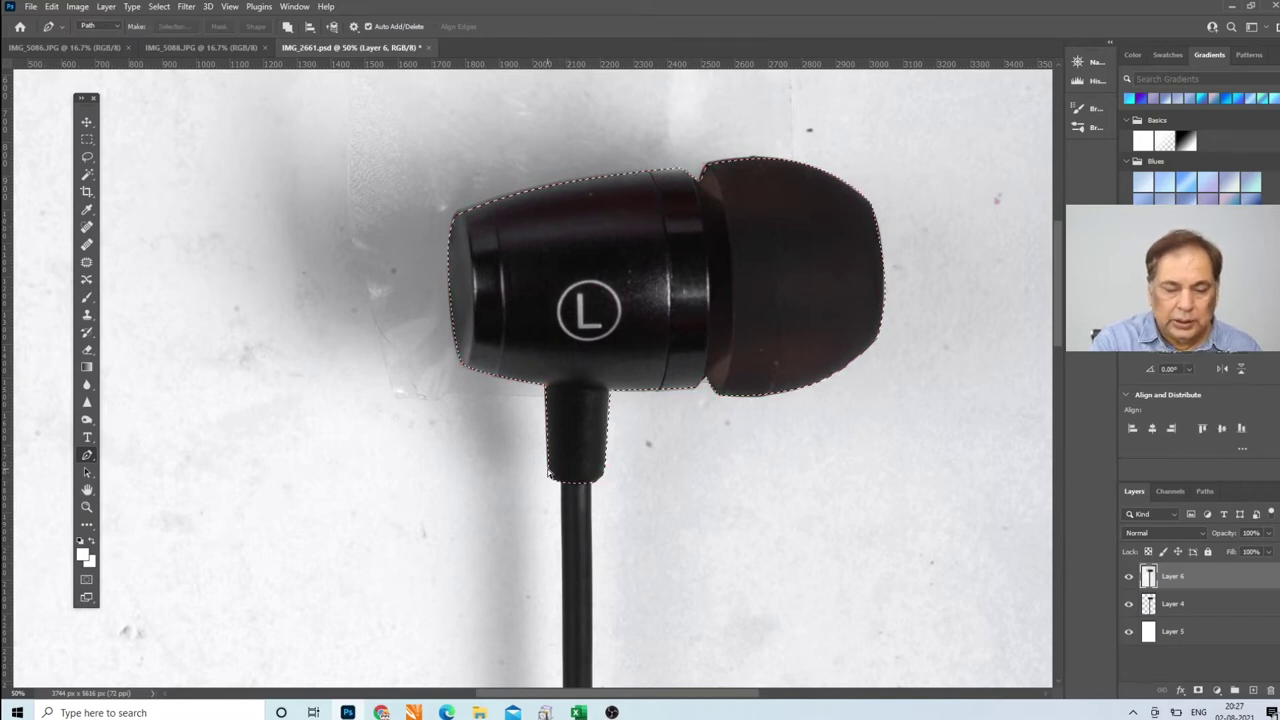
{"action": "key", "text": "ctrl+j"}
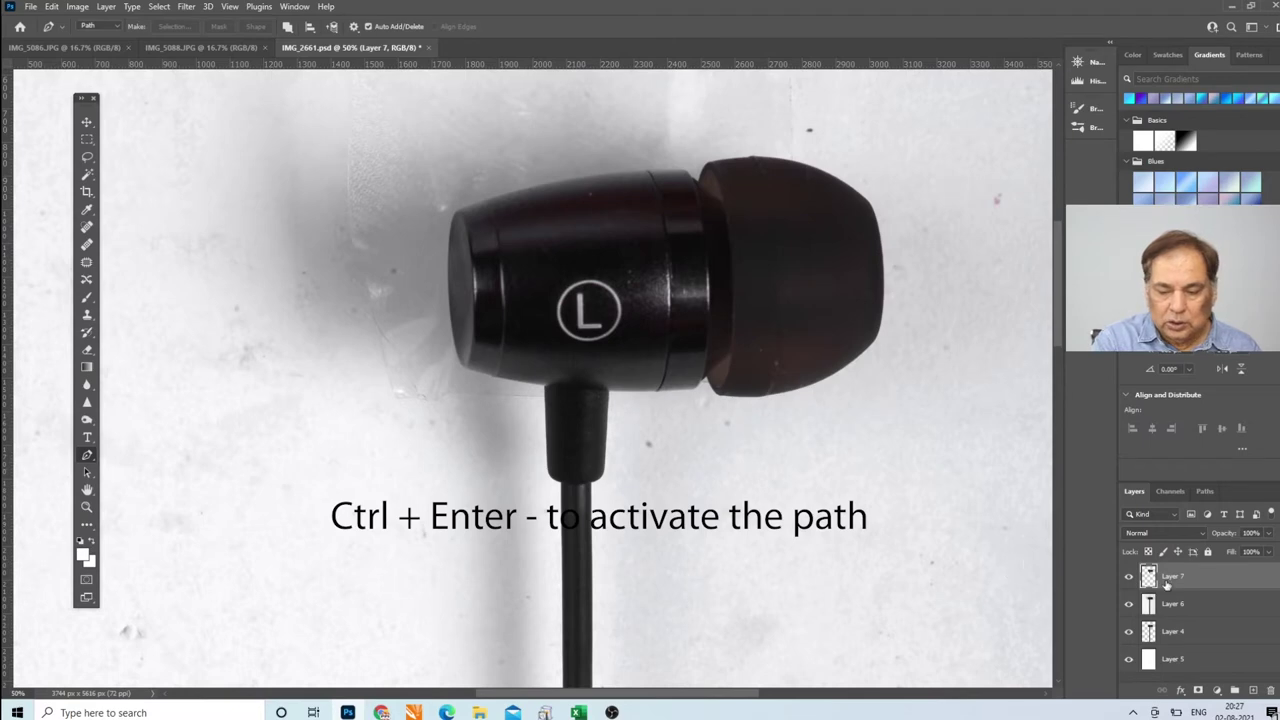
{"action": "left_click", "coordinate": [1130, 605]}
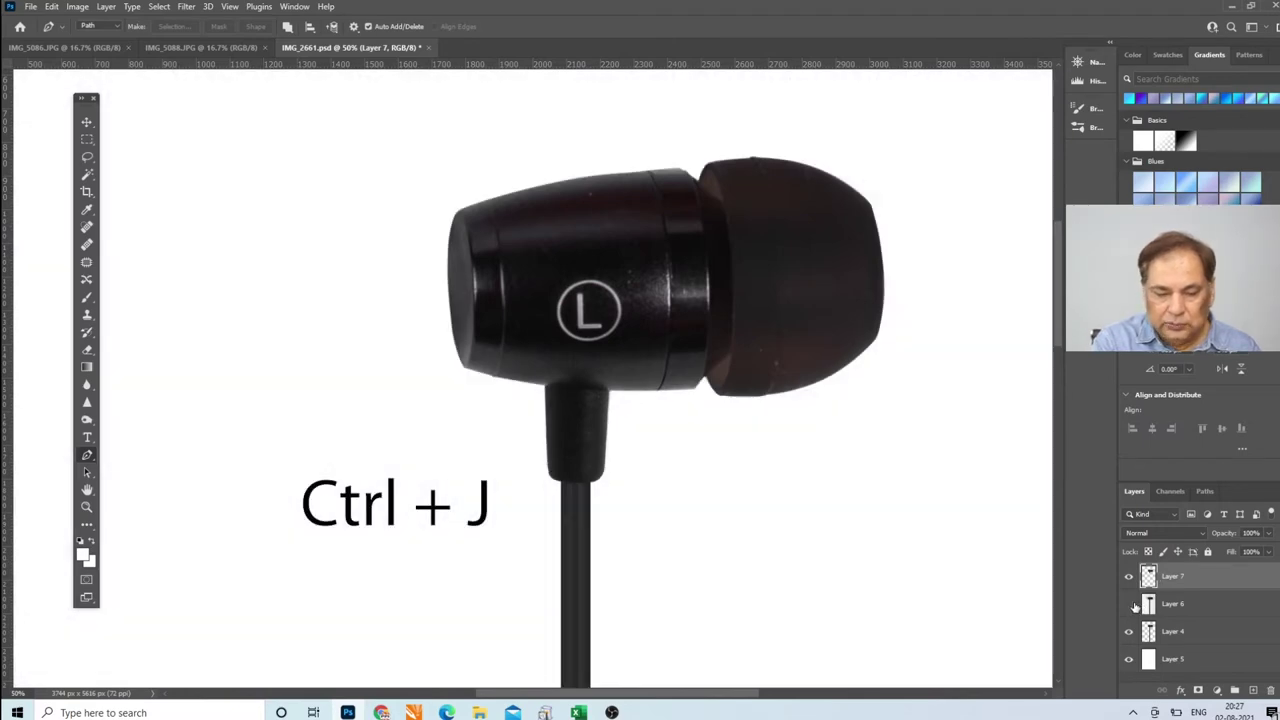
{"action": "left_click", "coordinate": [1130, 631]}
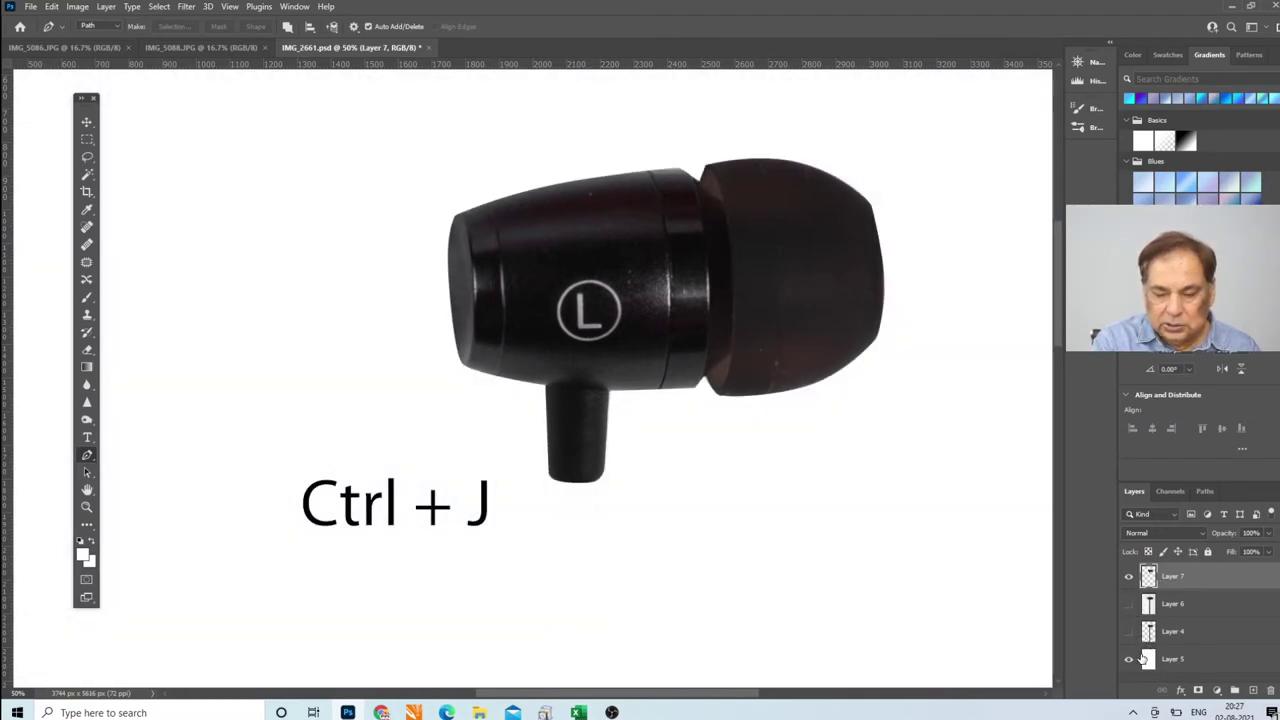
Fit the document on screen, hide Layer 7, show Layer 4, and zoom in on the cord
{"action": "left_click", "coordinate": [87, 507]}
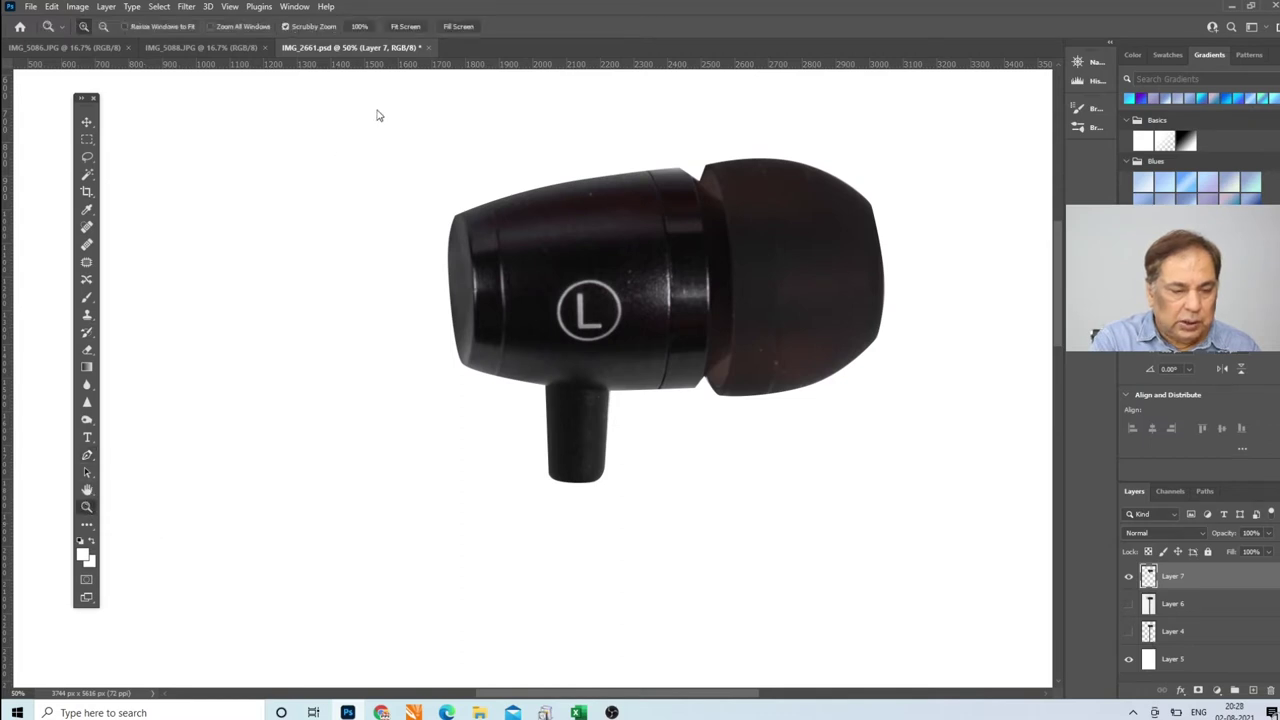
{"action": "left_click", "coordinate": [405, 26]}
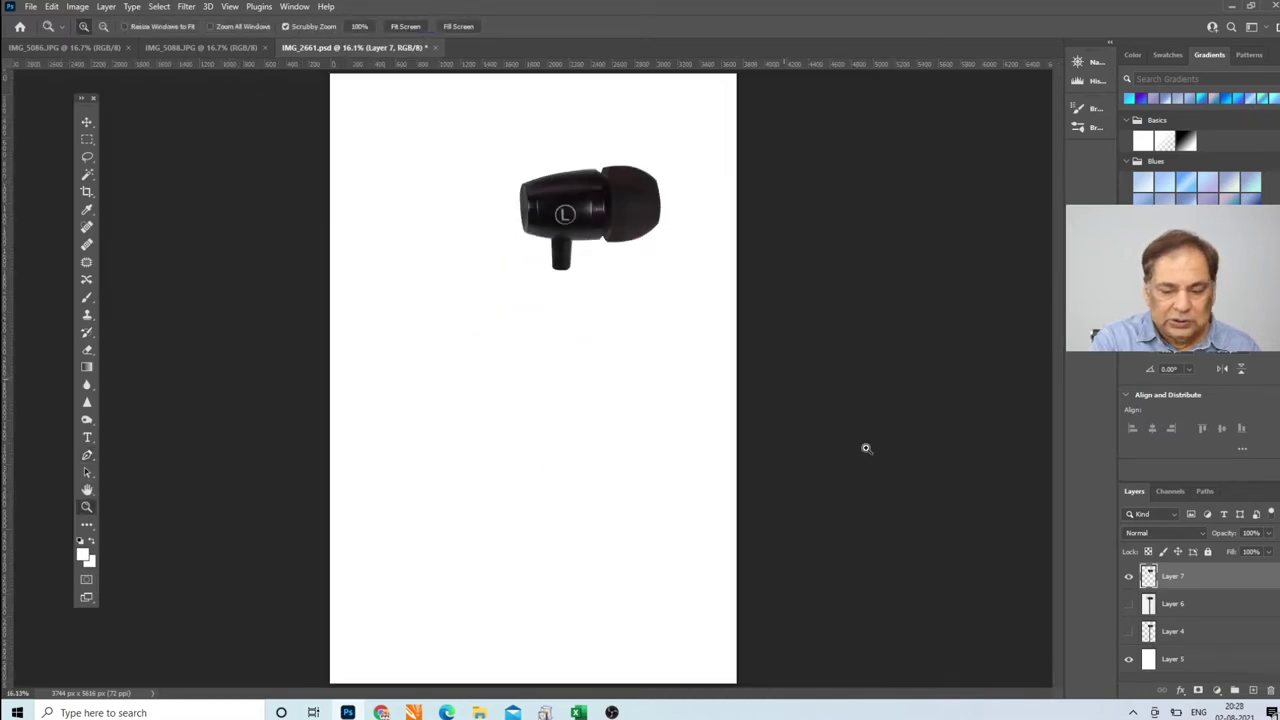
{"action": "left_click", "coordinate": [1128, 576]}
{"action": "left_click", "coordinate": [1128, 631]}
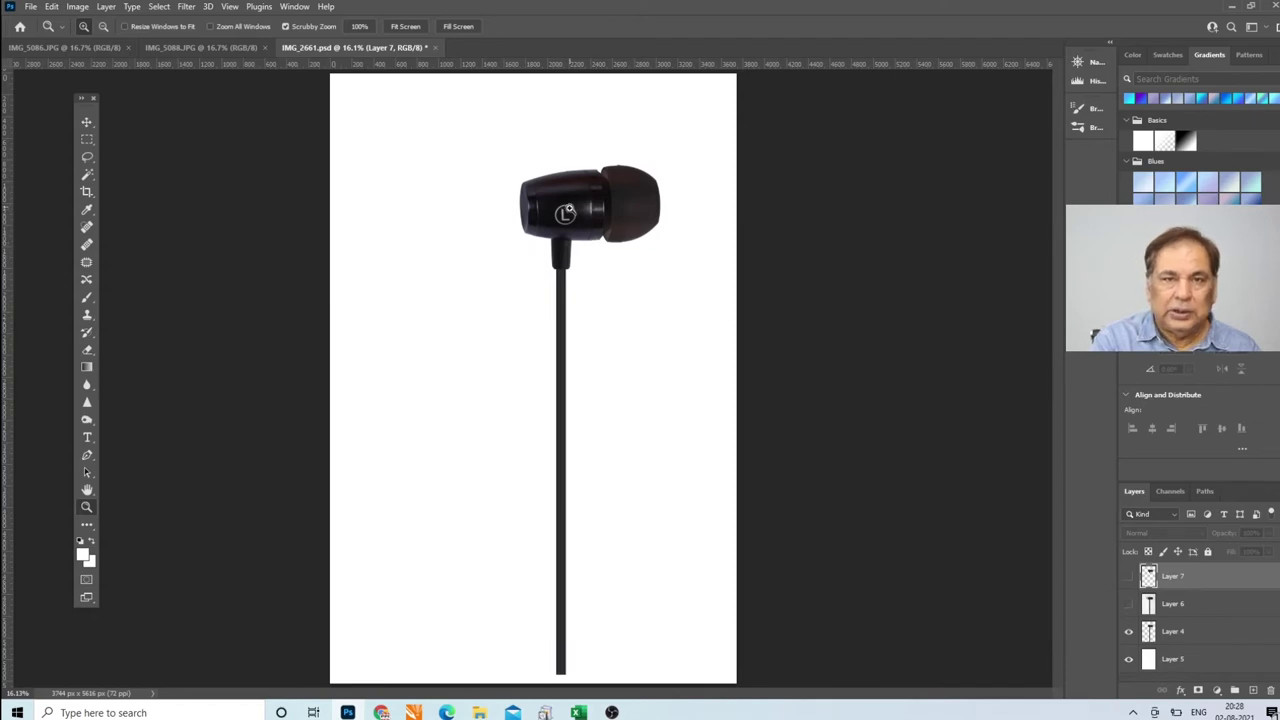
{"action": "left_click", "coordinate": [565, 293]}
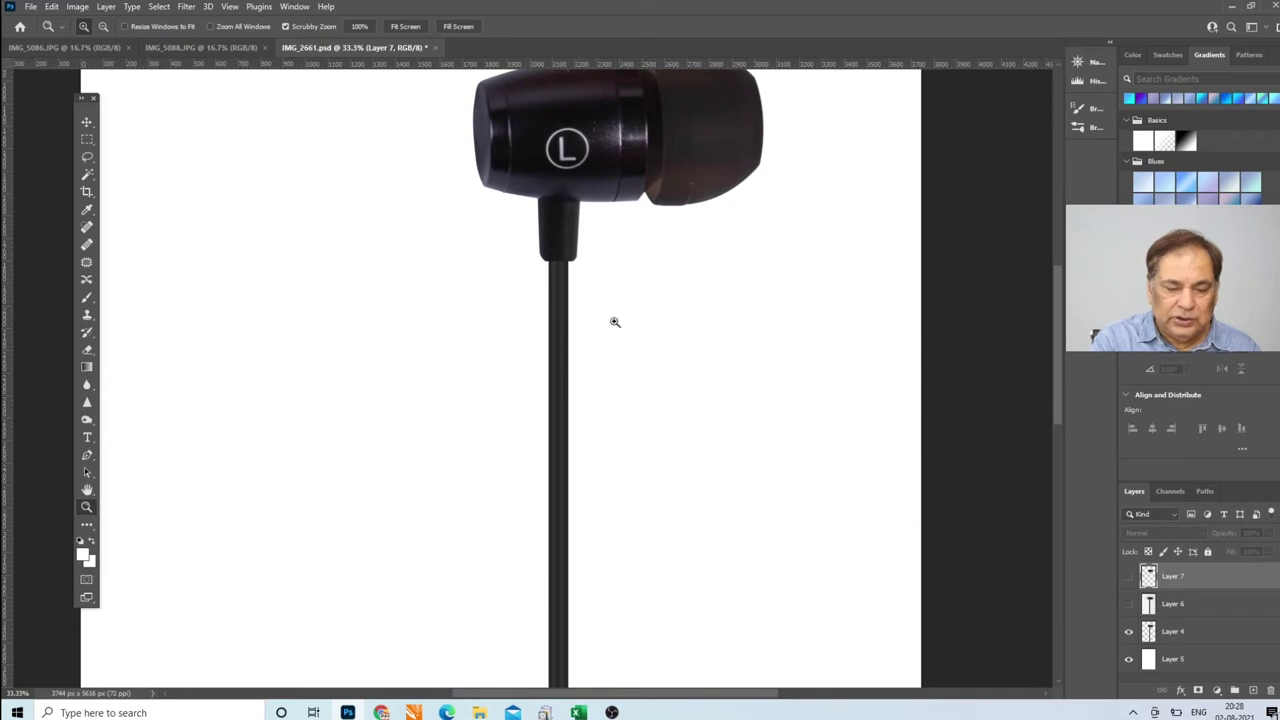
Hide Layer 4, show the Layer 6 photo with Layer 7 hidden, and zoom to 50% on the cable
{"action": "left_click", "coordinate": [1131, 631]}
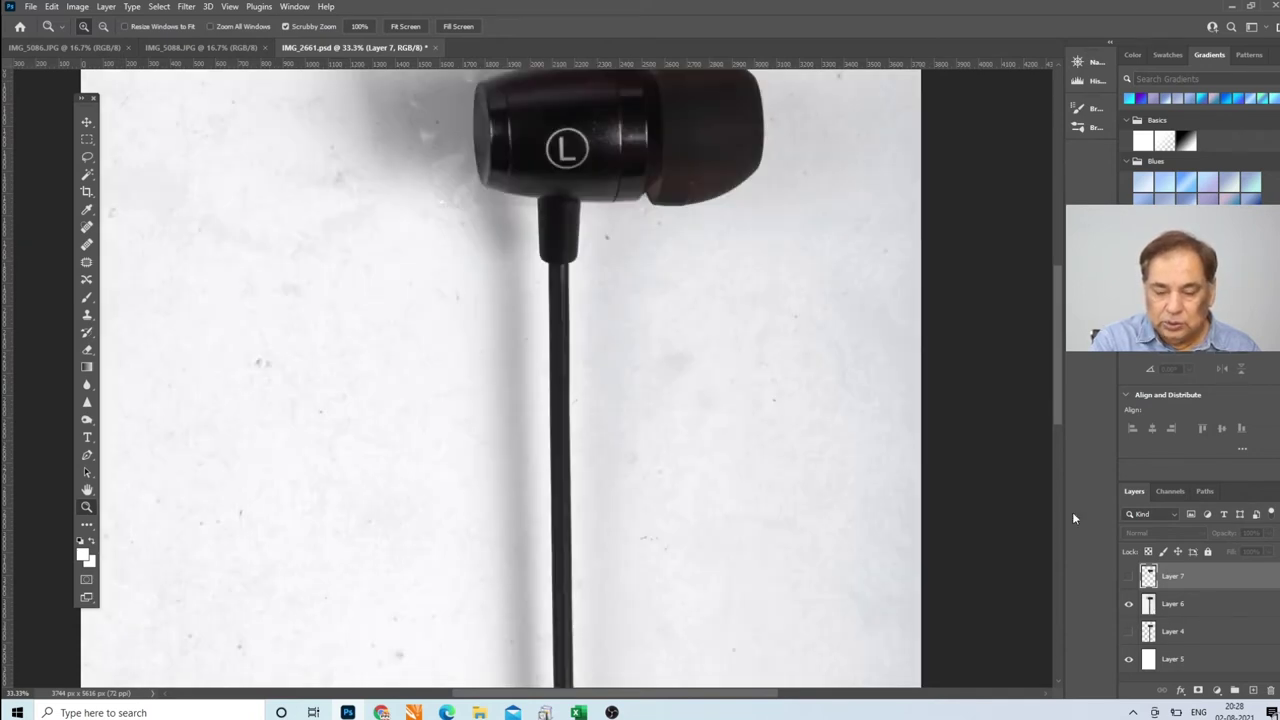
{"action": "left_click", "coordinate": [1129, 576]}
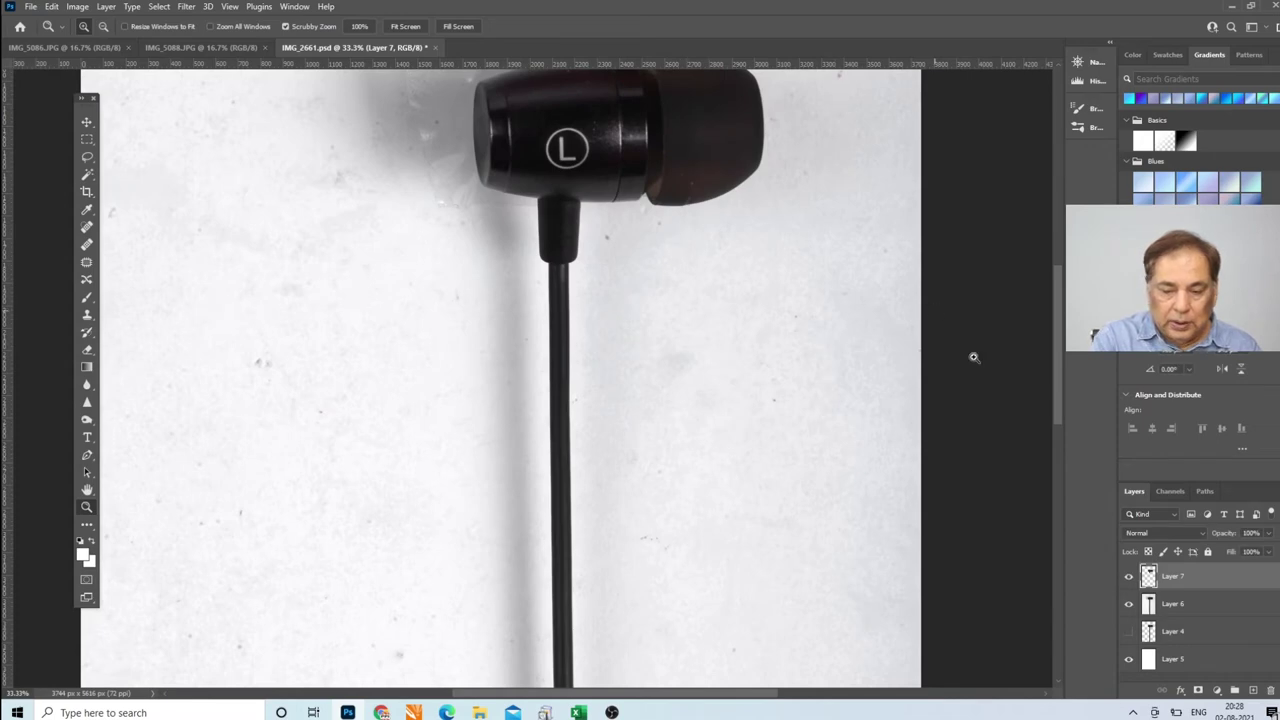
{"action": "left_click", "coordinate": [1129, 576]}
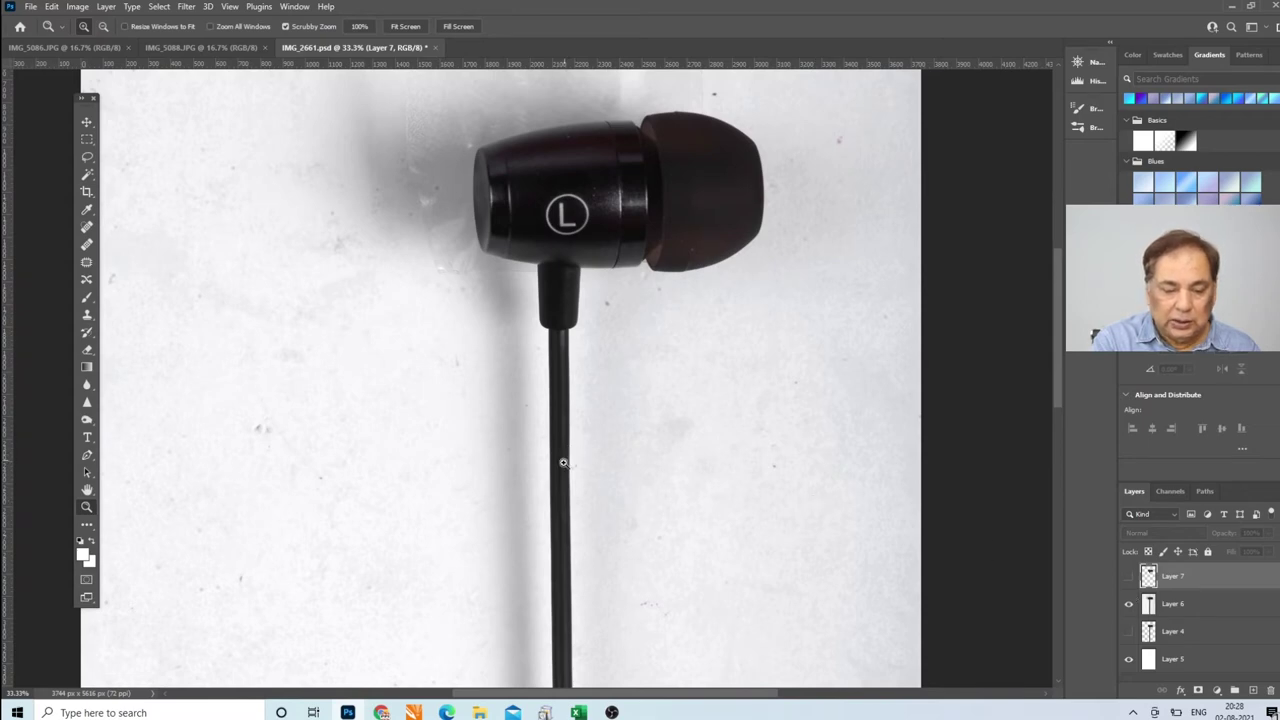
{"action": "left_click", "coordinate": [556, 546]}
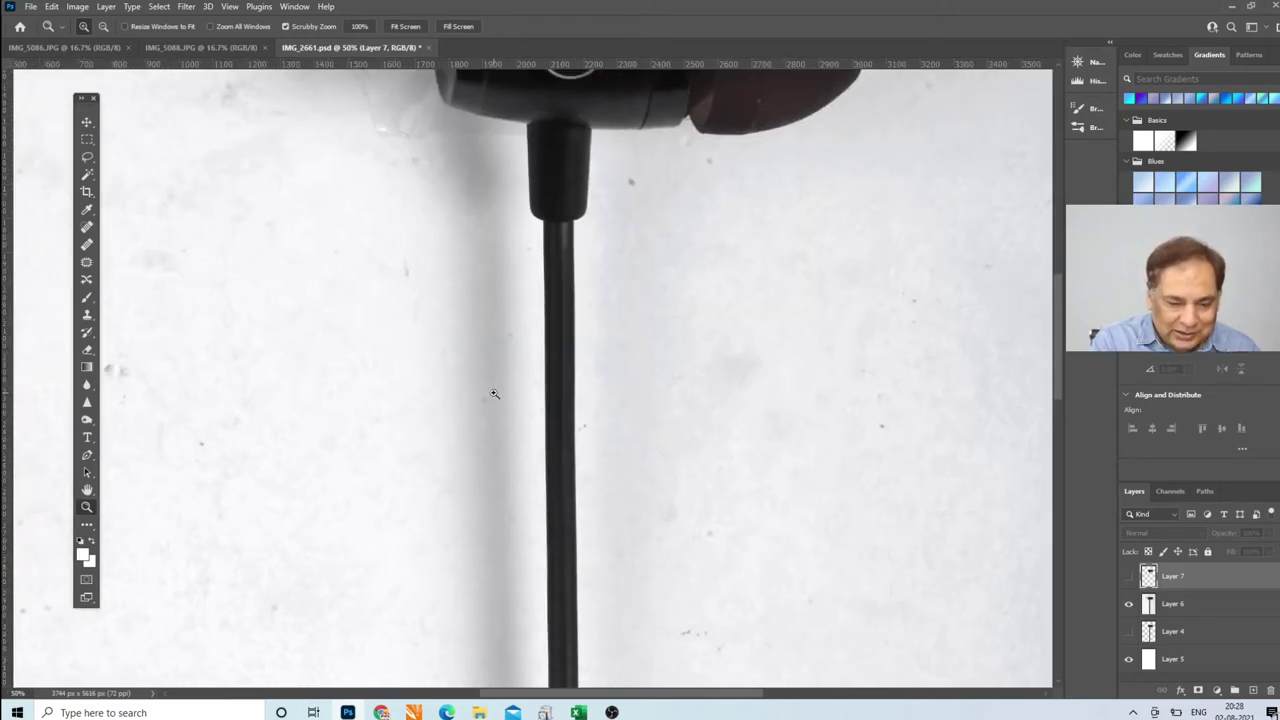
{"action": "left_click", "coordinate": [87, 140]}
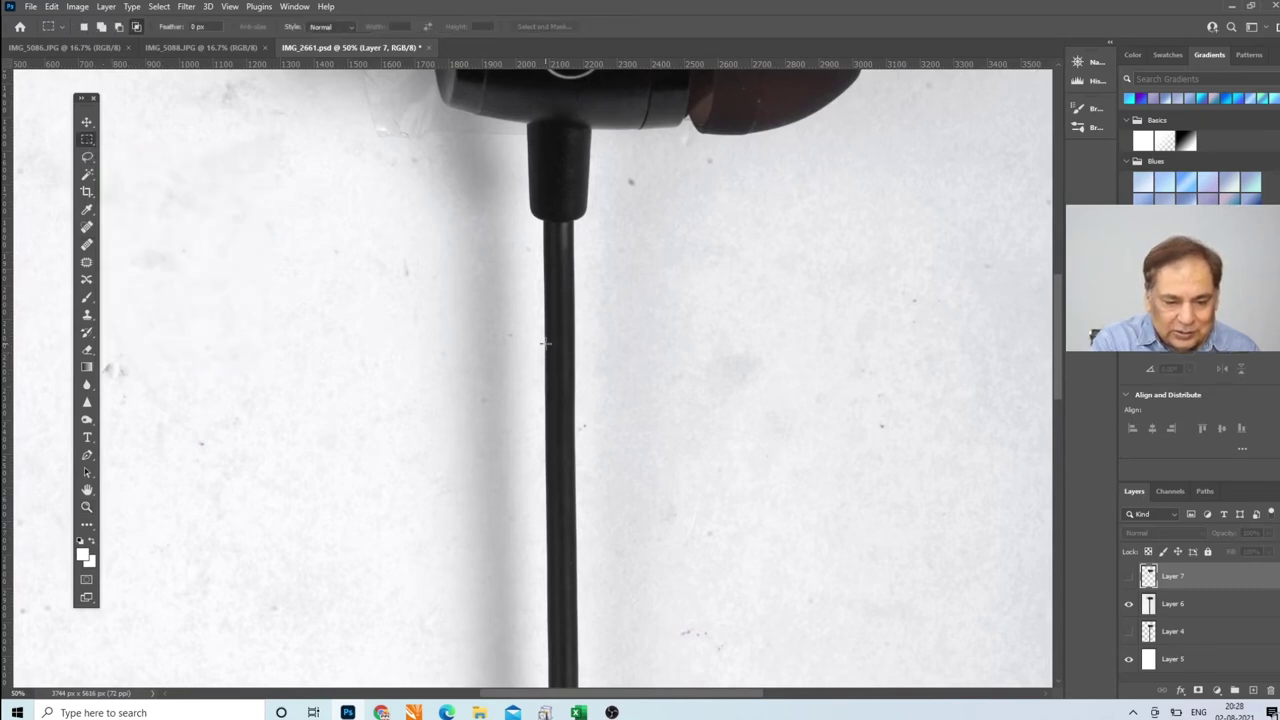
Marquee a narrow strip of the cable on Layer 6 and copy it to new Layer 8
{"action": "left_click_drag", "start_coordinate": [545, 343], "coordinate": [575, 572]}
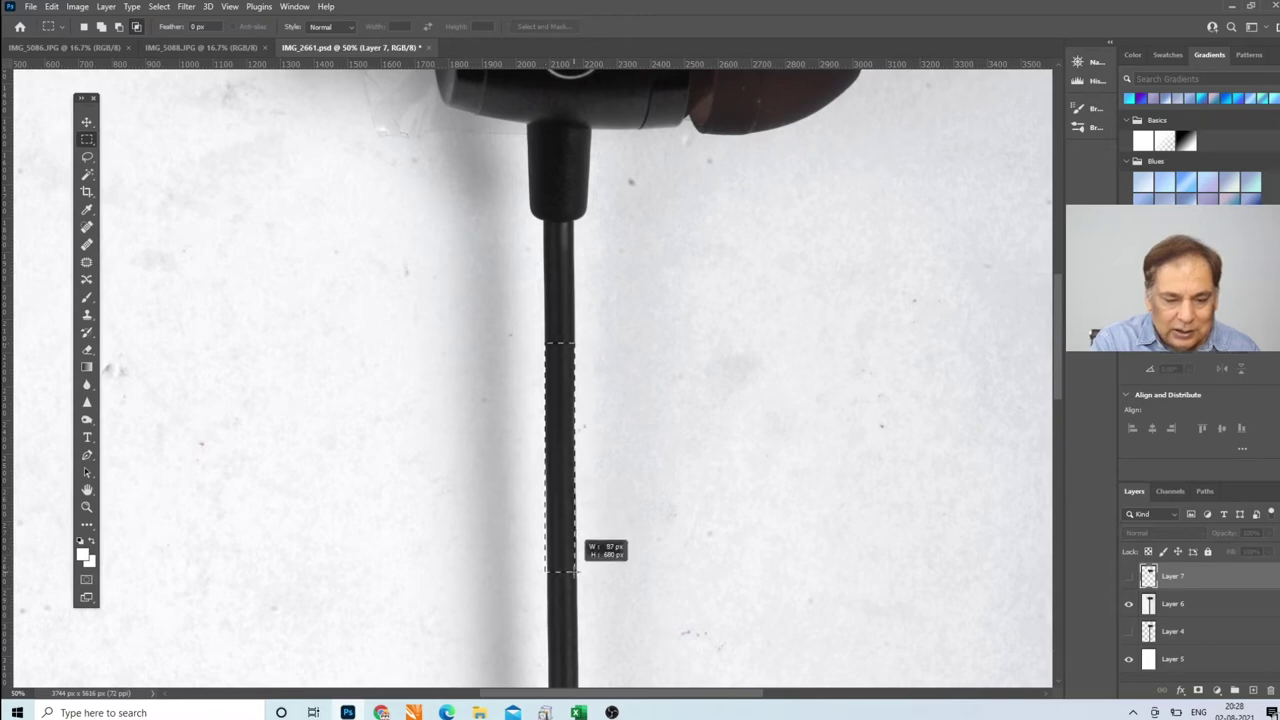
{"action": "left_click_drag", "start_coordinate": [575, 572], "coordinate": [575, 572]}
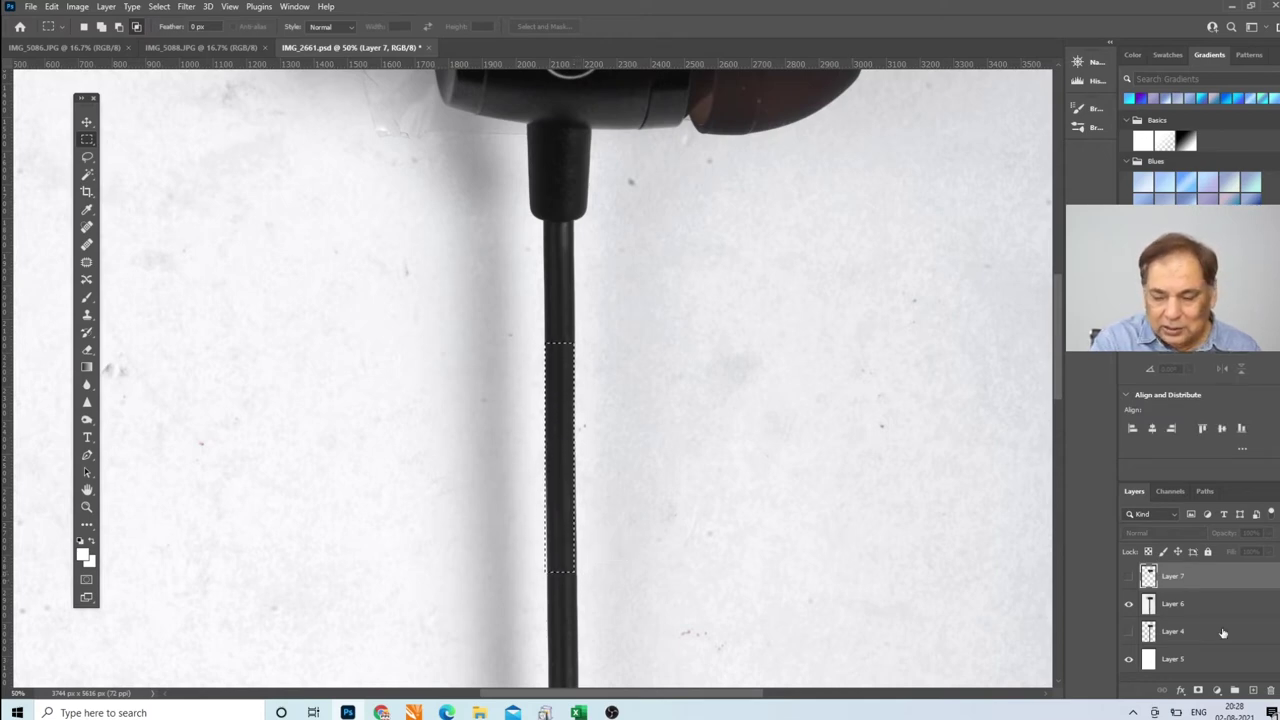
{"action": "left_click", "coordinate": [1187, 606]}
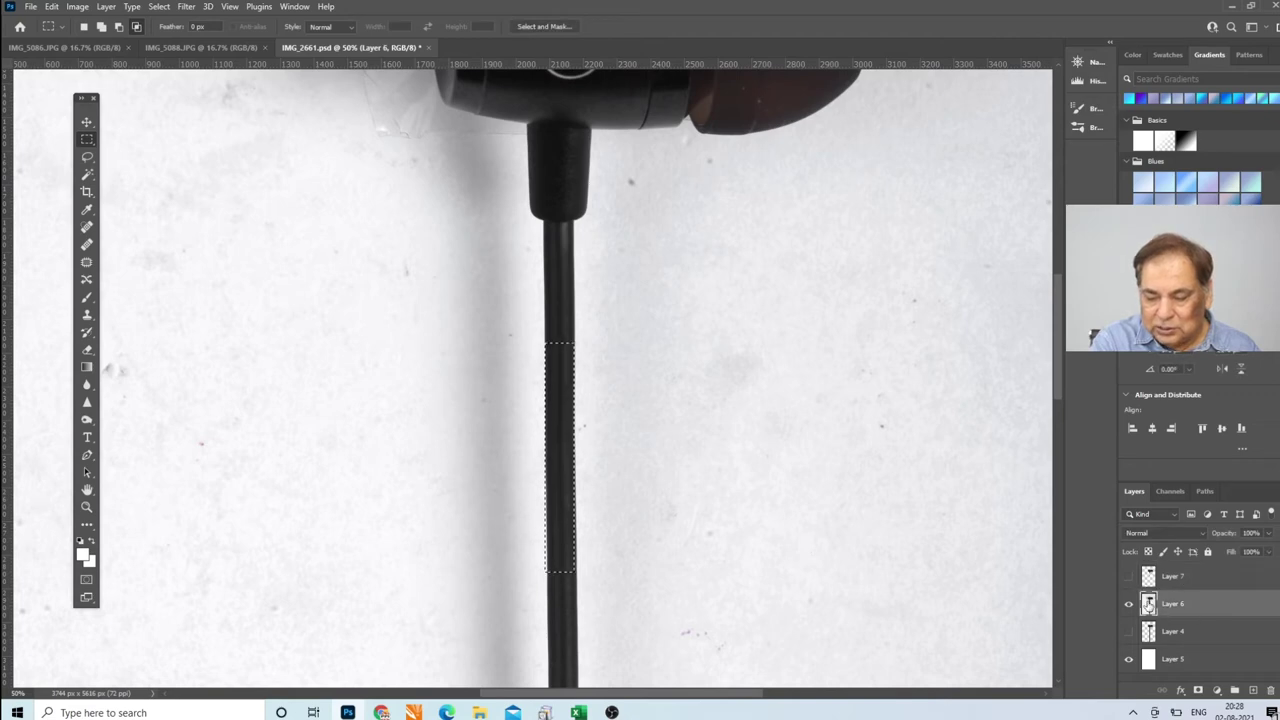
{"action": "key", "text": "ctrl+j"}
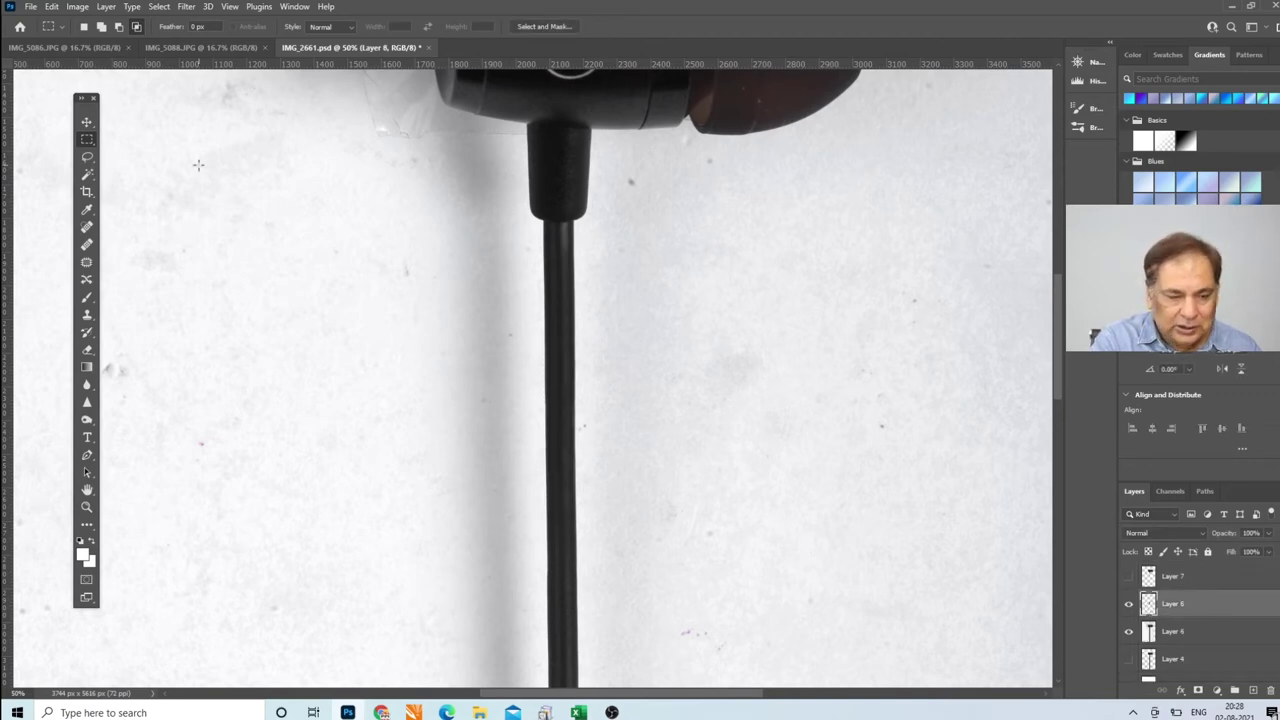
Move the Layer 8 strip left of the cable and add vertical guides along its two edges
{"action": "left_click", "coordinate": [86, 122]}
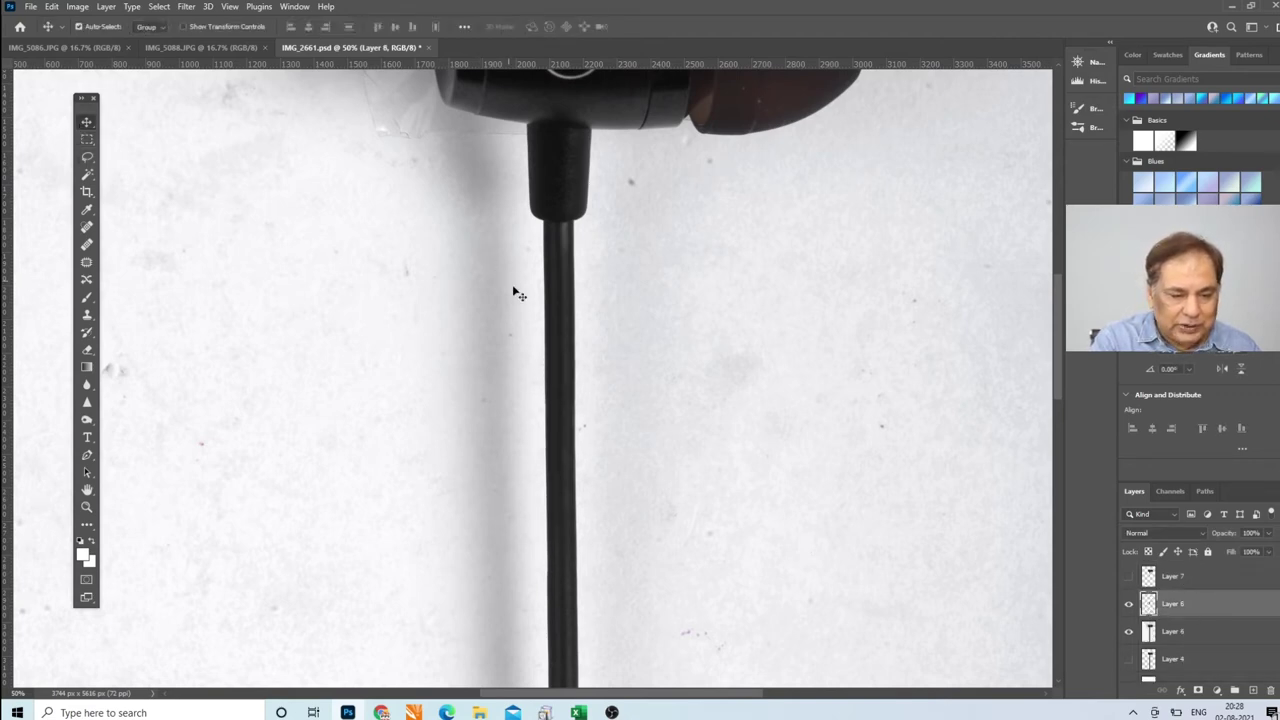
{"action": "left_click_drag", "start_coordinate": [558, 388], "coordinate": [392, 347]}
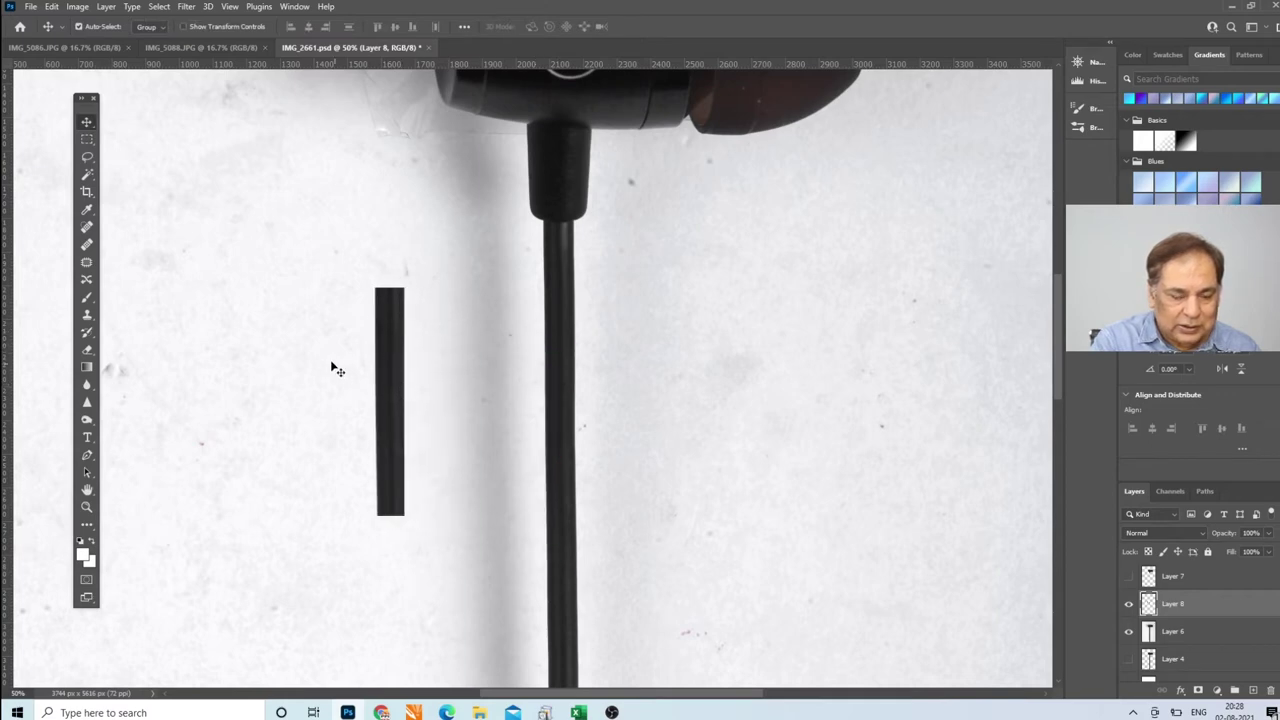
{"action": "left_click_drag", "start_coordinate": [5, 516], "coordinate": [375, 584]}
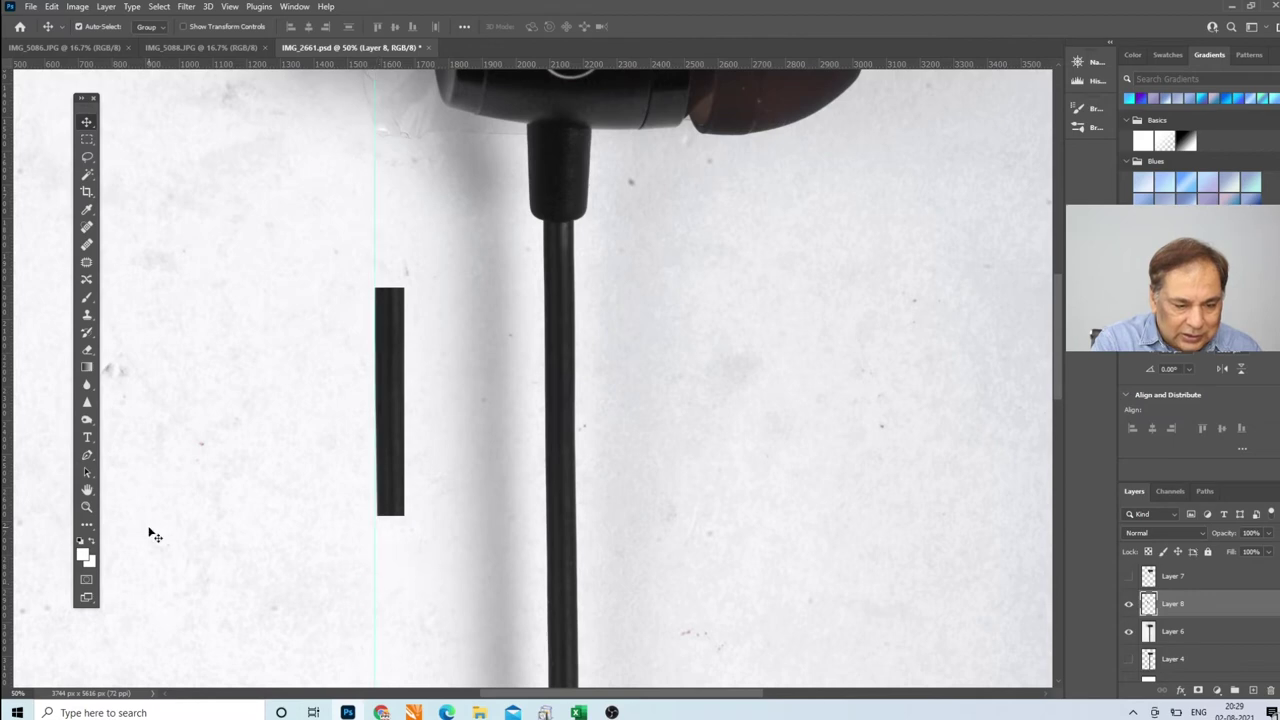
{"action": "left_click_drag", "start_coordinate": [13, 553], "coordinate": [404, 568]}
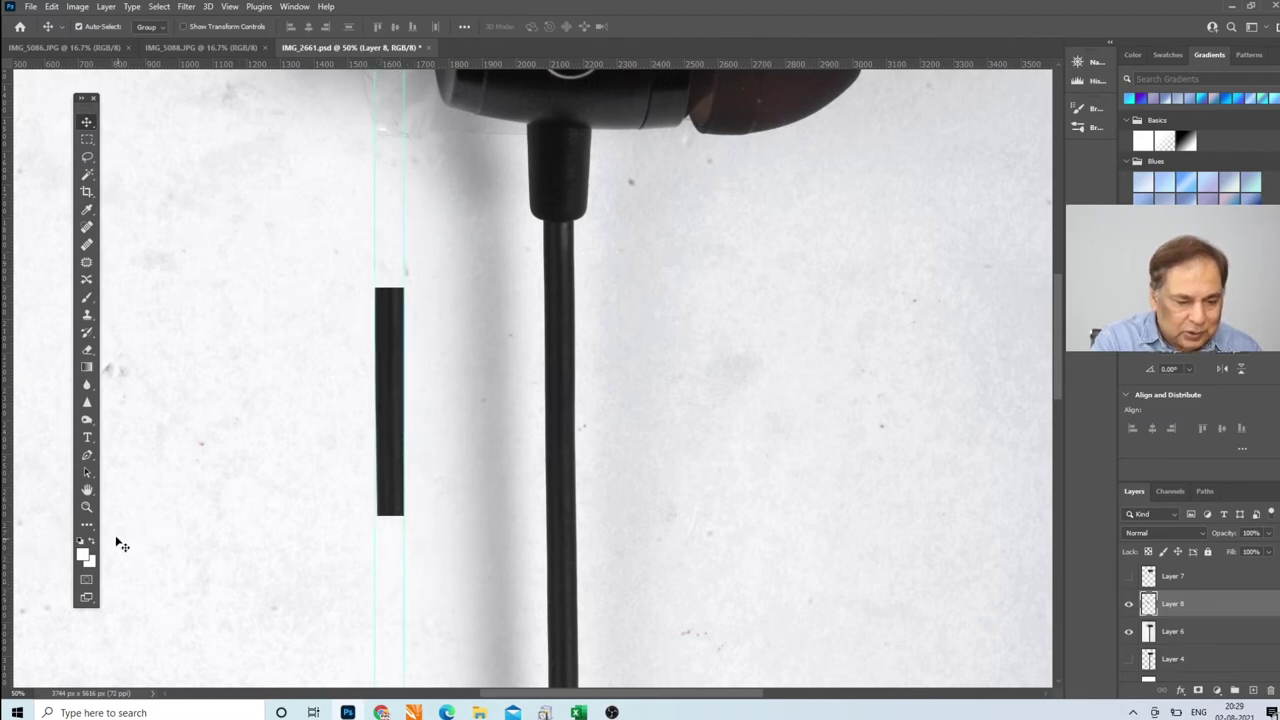
Zoom in and skew the strip so its left edge slants about 0.7 degrees
{"action": "left_click", "coordinate": [86, 506]}
{"action": "left_click", "coordinate": [370, 509]}
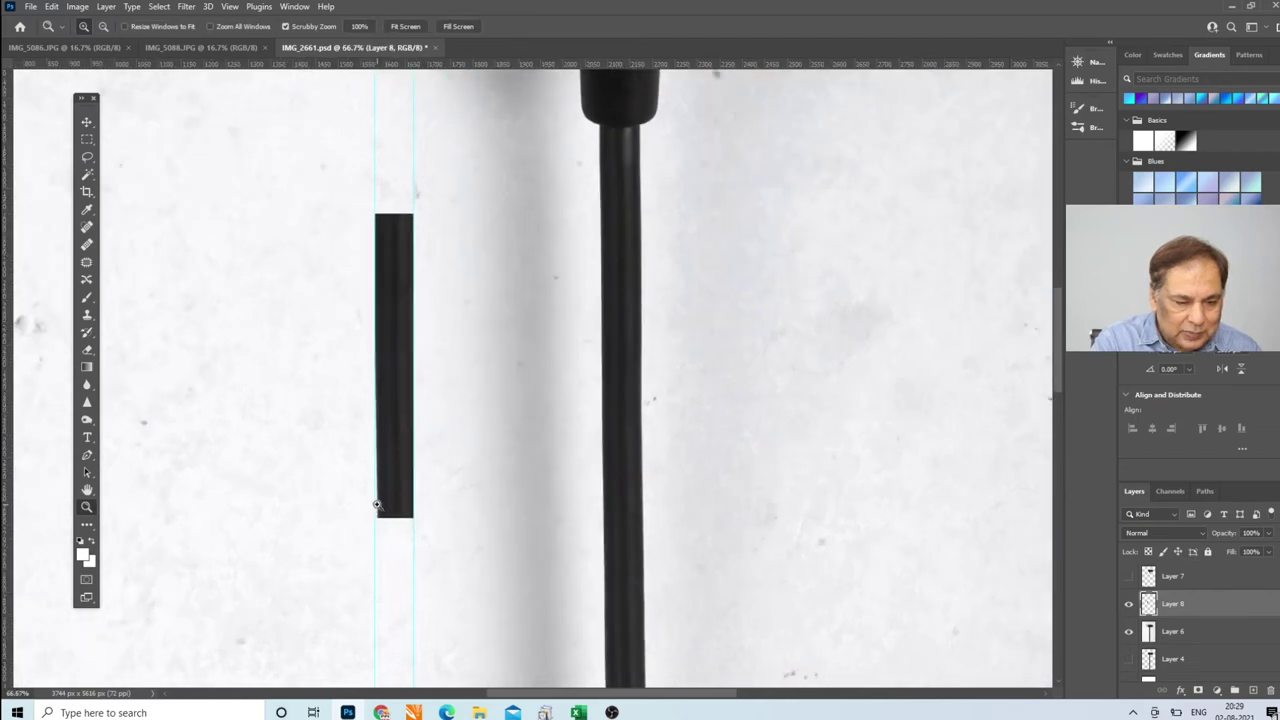
{"action": "left_click", "coordinate": [374, 509]}
{"action": "key", "text": "ctrl+t"}
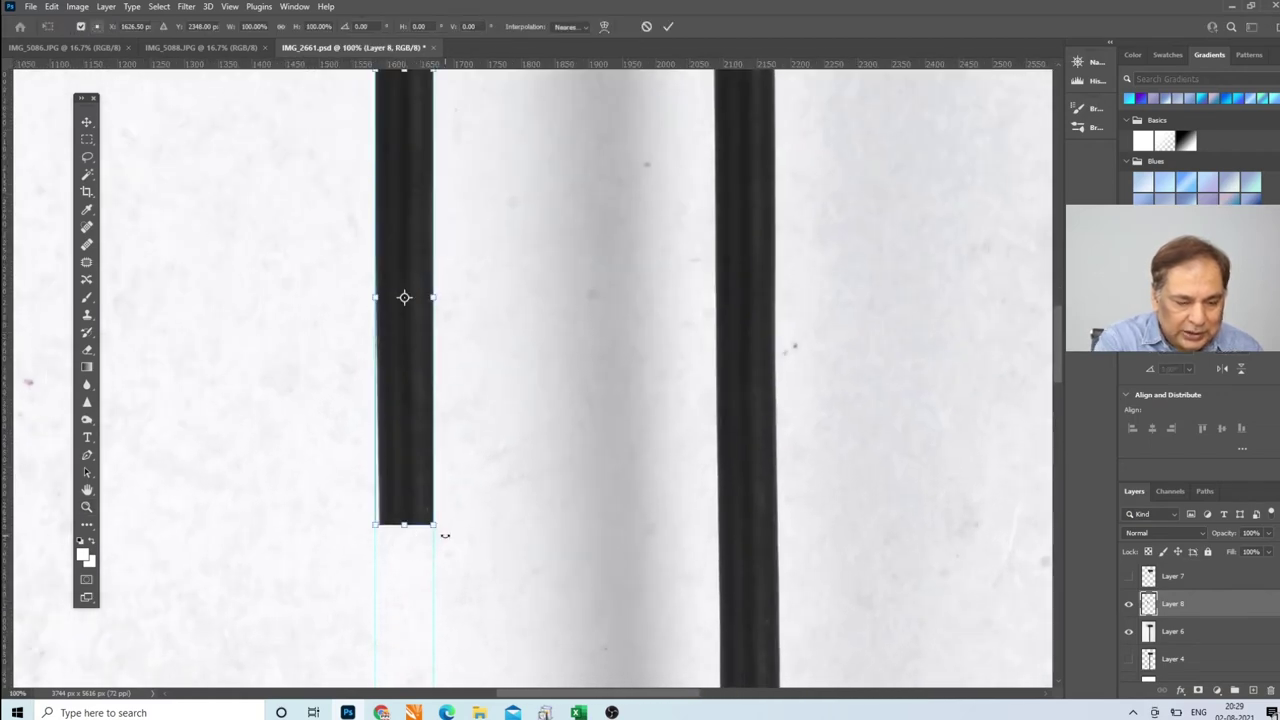
{"action": "right_click", "coordinate": [397, 487]}
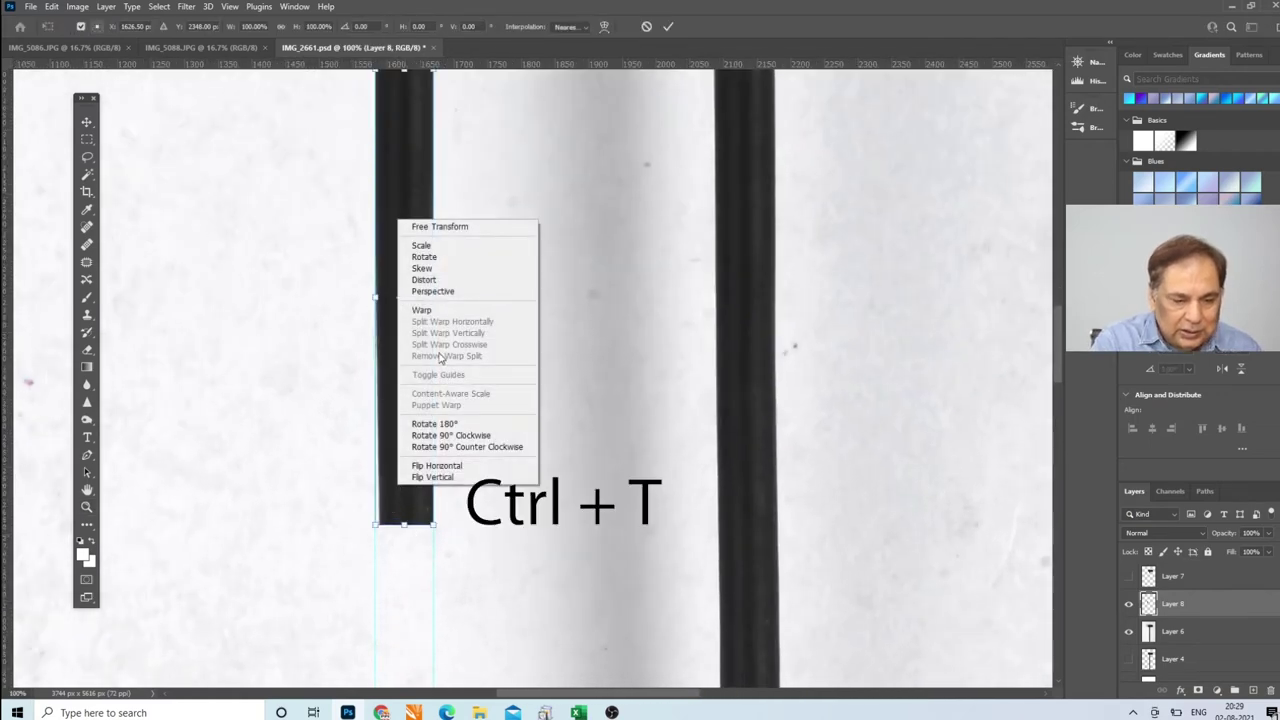
{"action": "left_click", "coordinate": [466, 280]}
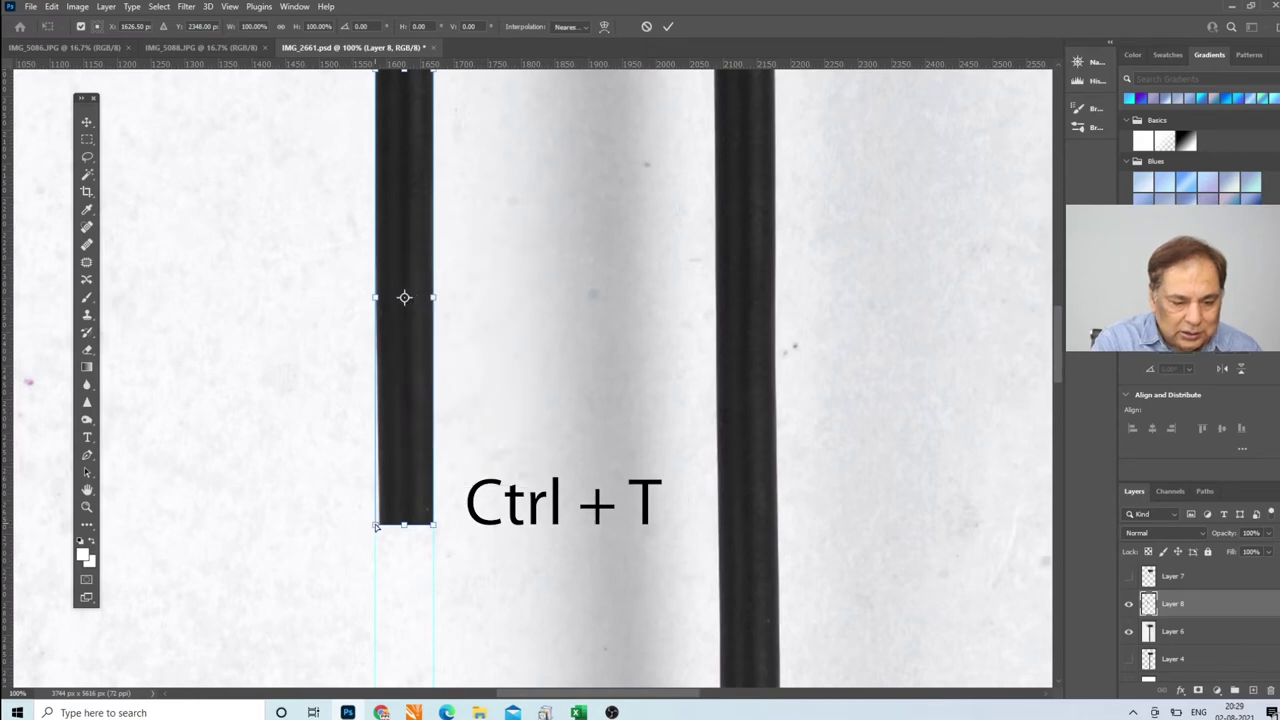
{"action": "left_click_drag", "start_coordinate": [375, 527], "coordinate": [370, 527]}
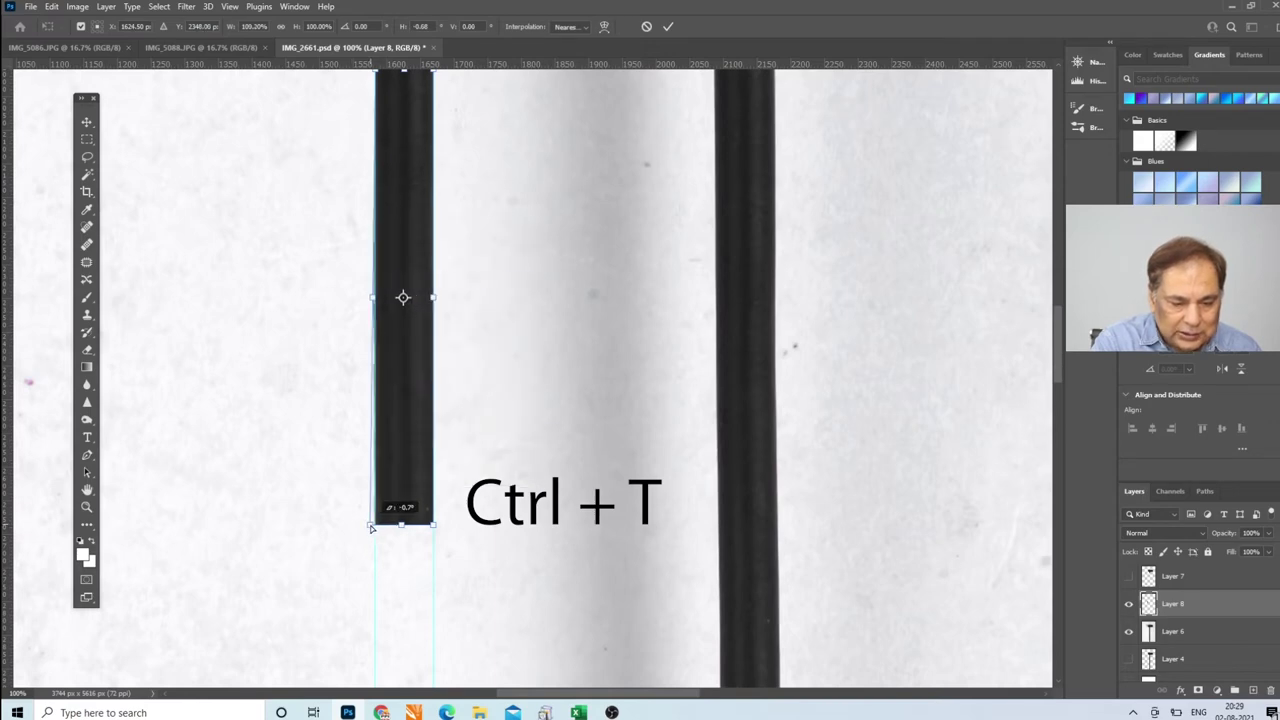
{"action": "key", "text": "Return"}
Fit the whole image on screen, then zoom back in on the black bar
{"action": "key", "text": "z"}
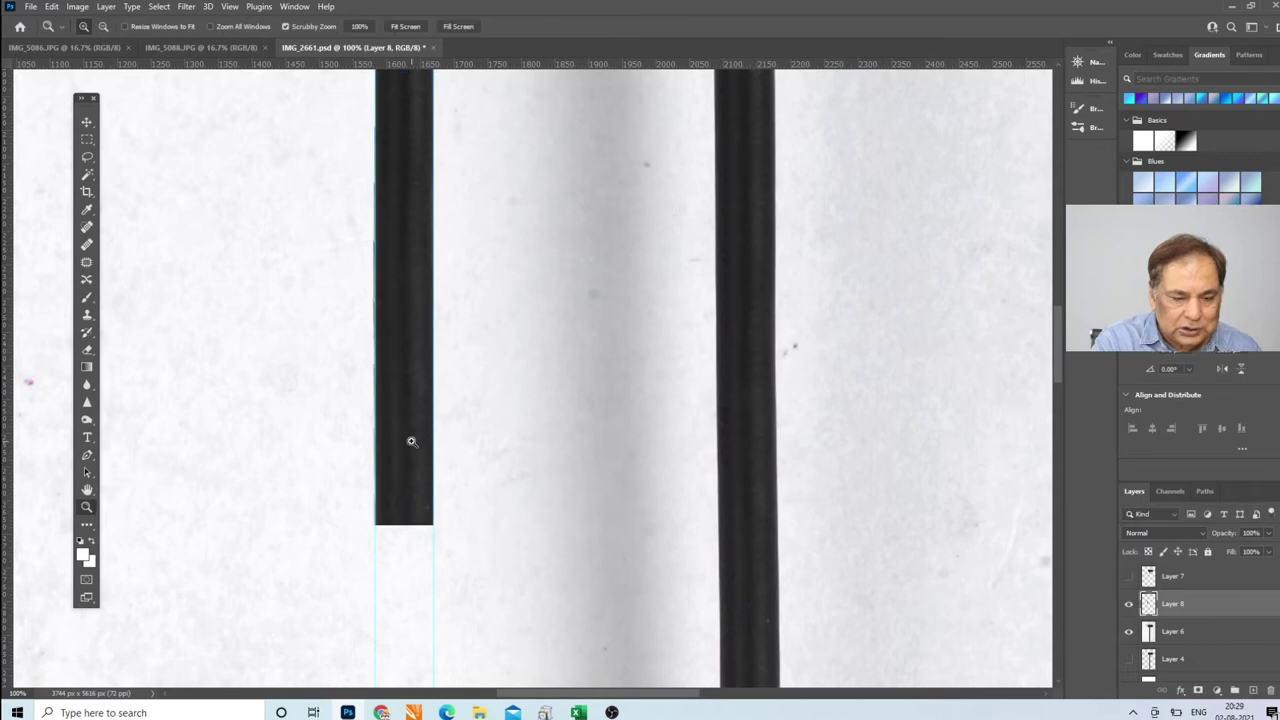
{"action": "left_click", "coordinate": [410, 26]}
{"action": "left_click_drag", "start_coordinate": [502, 318], "coordinate": [504, 330]}
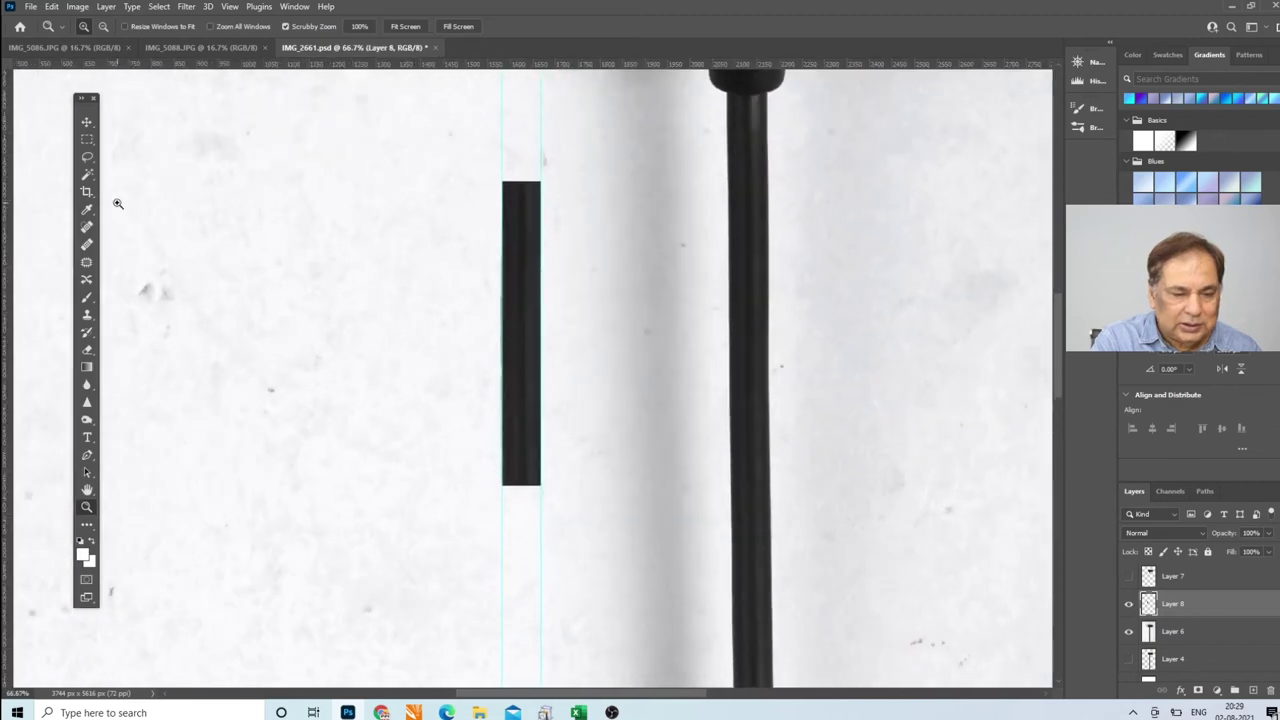
{"action": "left_click", "coordinate": [86, 122]}
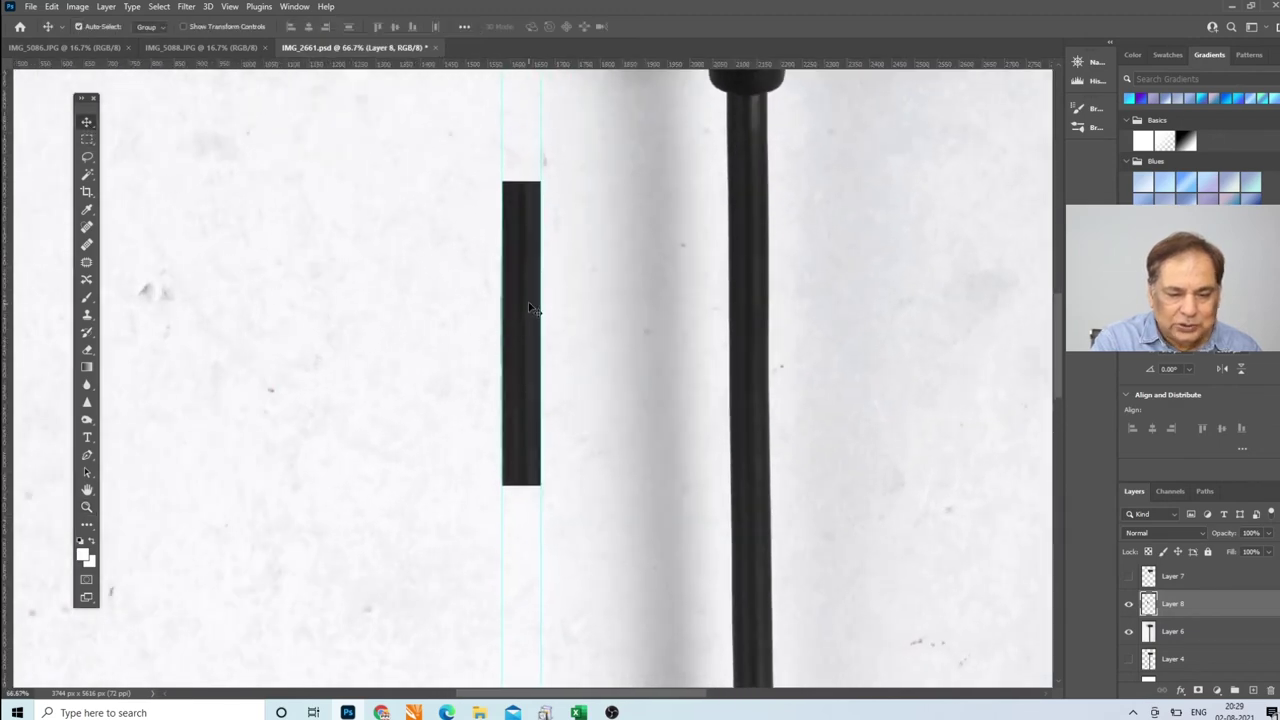
Alt-drag two copies of the black bar, one upward and one downward, and select all three bar layers
{"action": "mouse_move", "coordinate": [531, 309]}
{"action": "left_mouse_down", "text": "alt"}
{"action": "mouse_move", "coordinate": [527, 265]}
{"action": "mouse_move", "coordinate": [510, 537]}
{"action": "mouse_move", "coordinate": [545, 512]}
{"action": "mouse_move", "coordinate": [524, 538]}
{"action": "left_mouse_up", "text": "alt"}
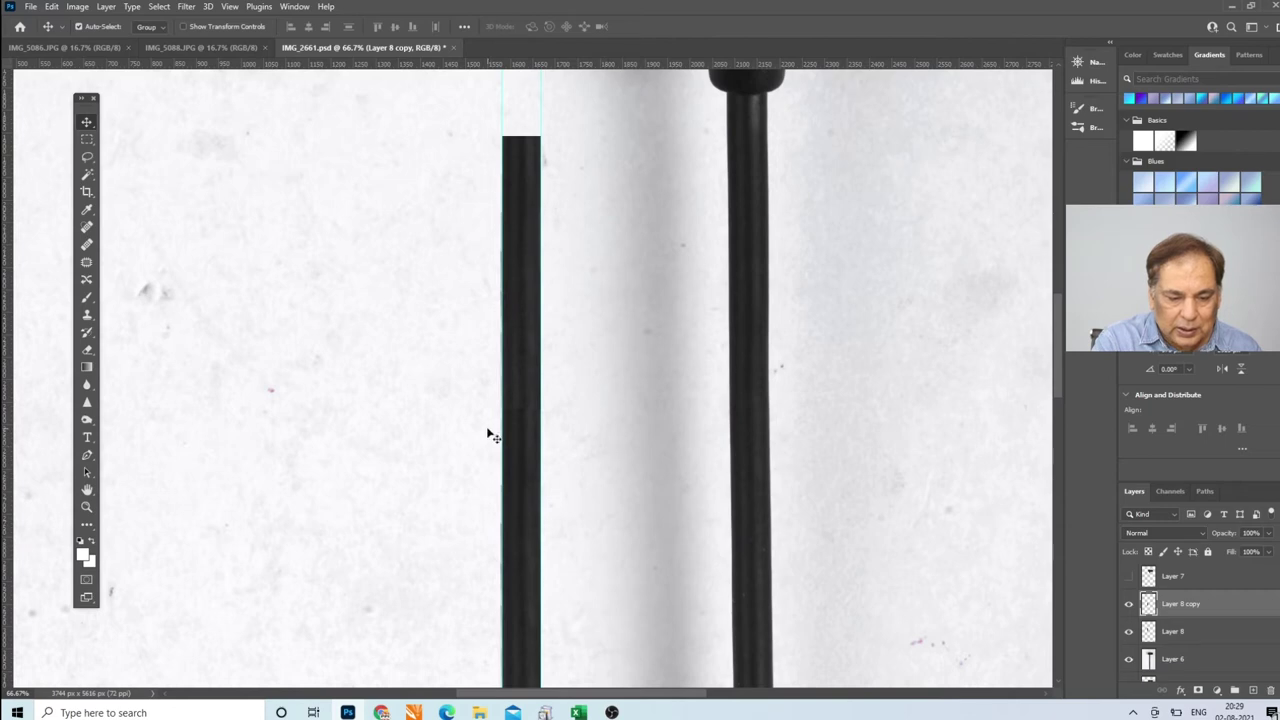
{"action": "key", "text": "ctrl+minus"}
{"action": "key", "text": "ctrl+minus"}
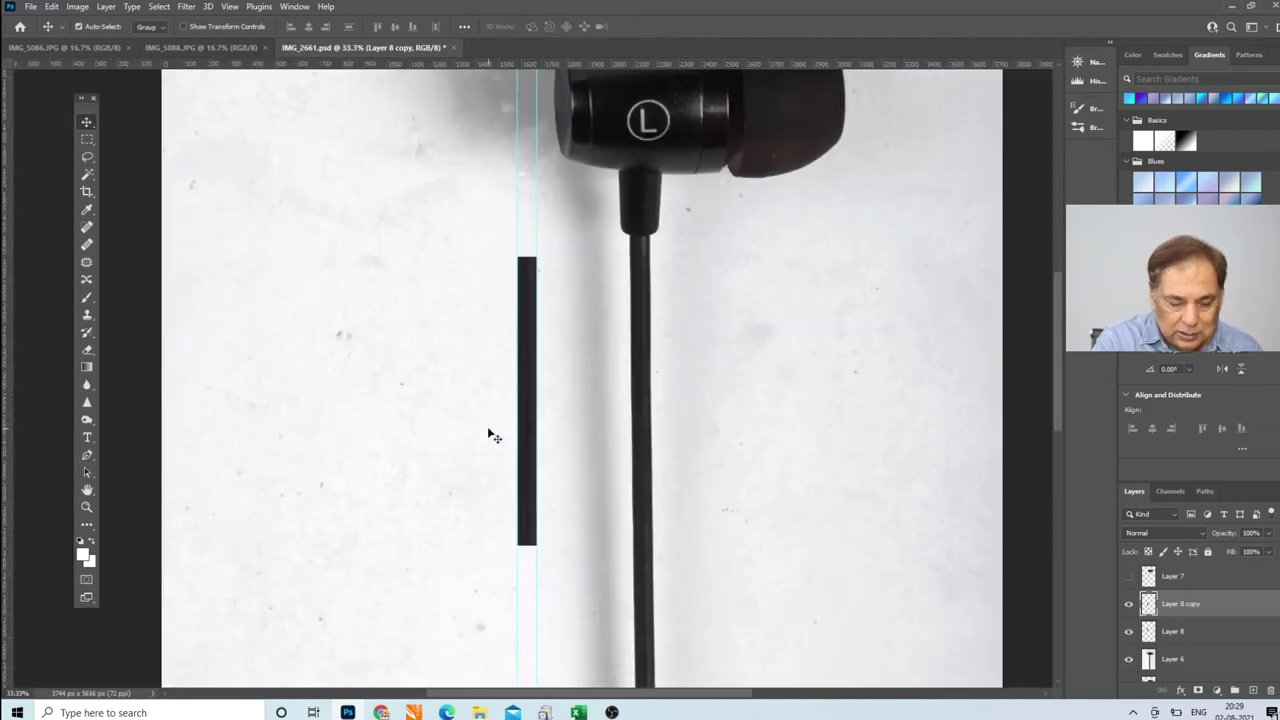
{"action": "left_click_drag", "start_coordinate": [490, 435], "coordinate": [500, 437]}
{"action": "left_click_drag", "start_coordinate": [532, 487], "coordinate": [528, 594]}
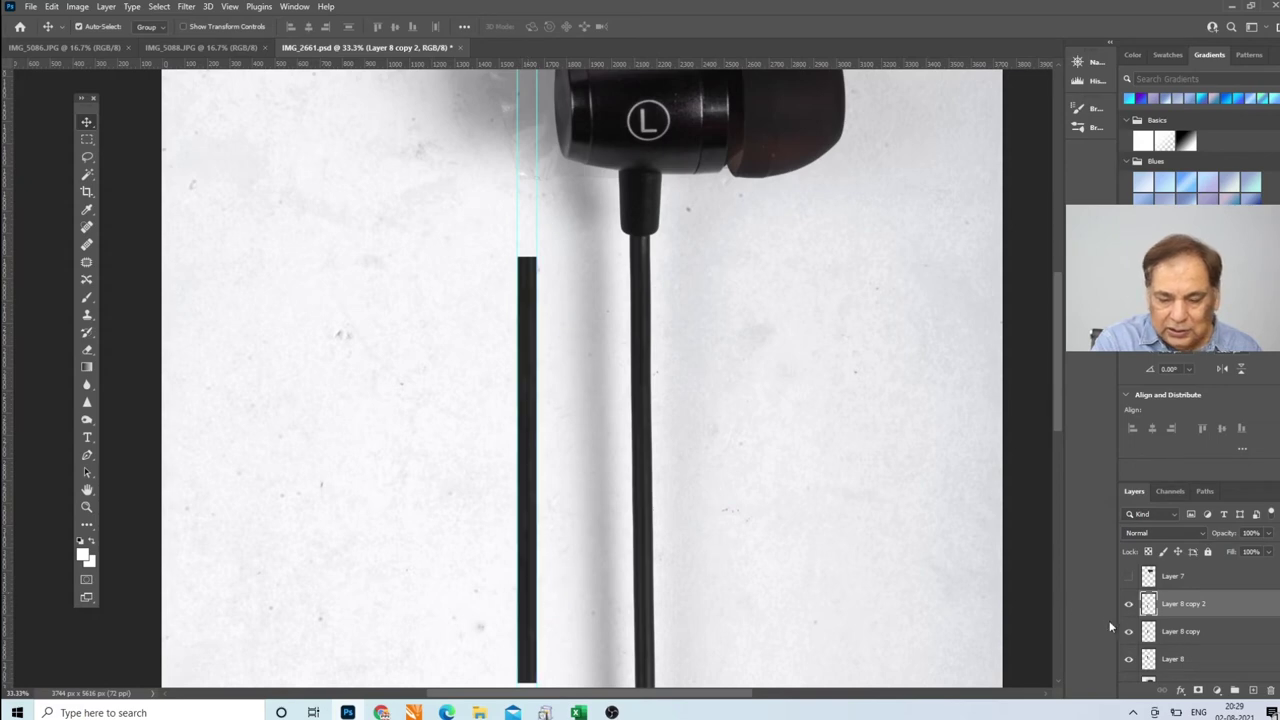
{"action": "left_click", "coordinate": [1149, 660], "text": "shift"}
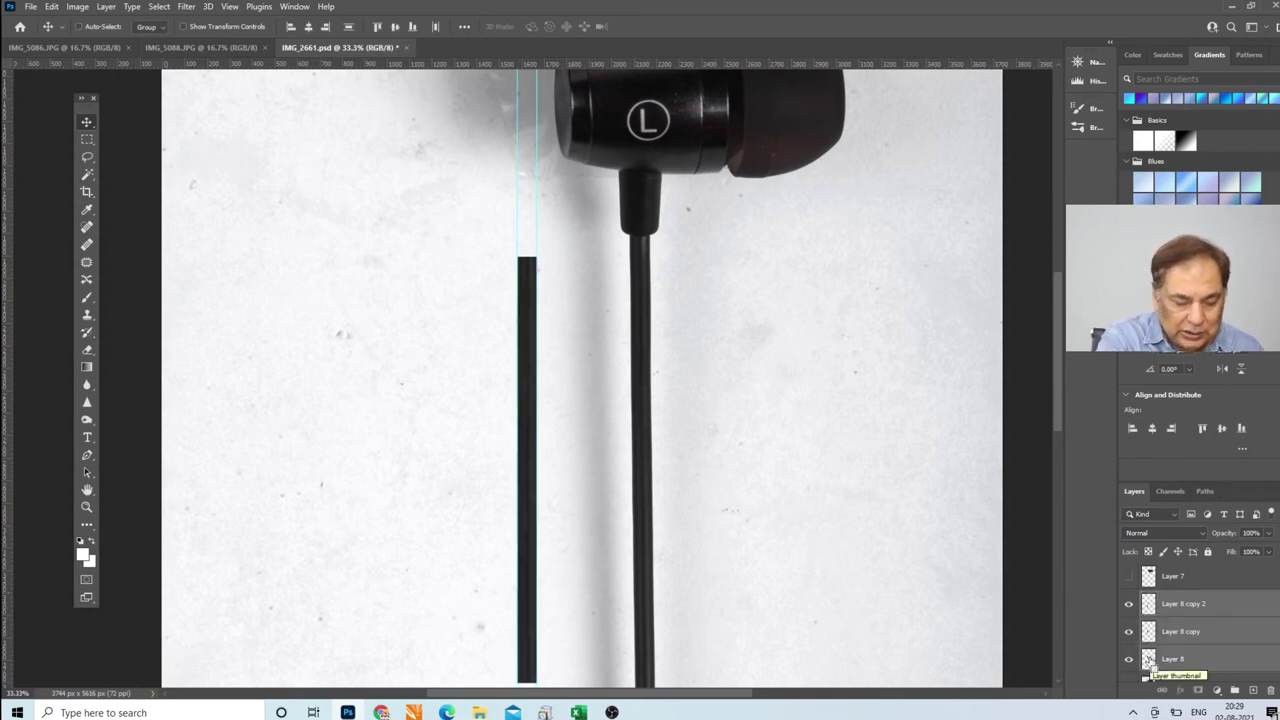
Merge the three bar layers, then duplicate the merged bar and place the copy lower and left
{"action": "key", "text": "ctrl+e"}
{"action": "left_click_drag", "start_coordinate": [530, 425], "coordinate": [401, 250]}
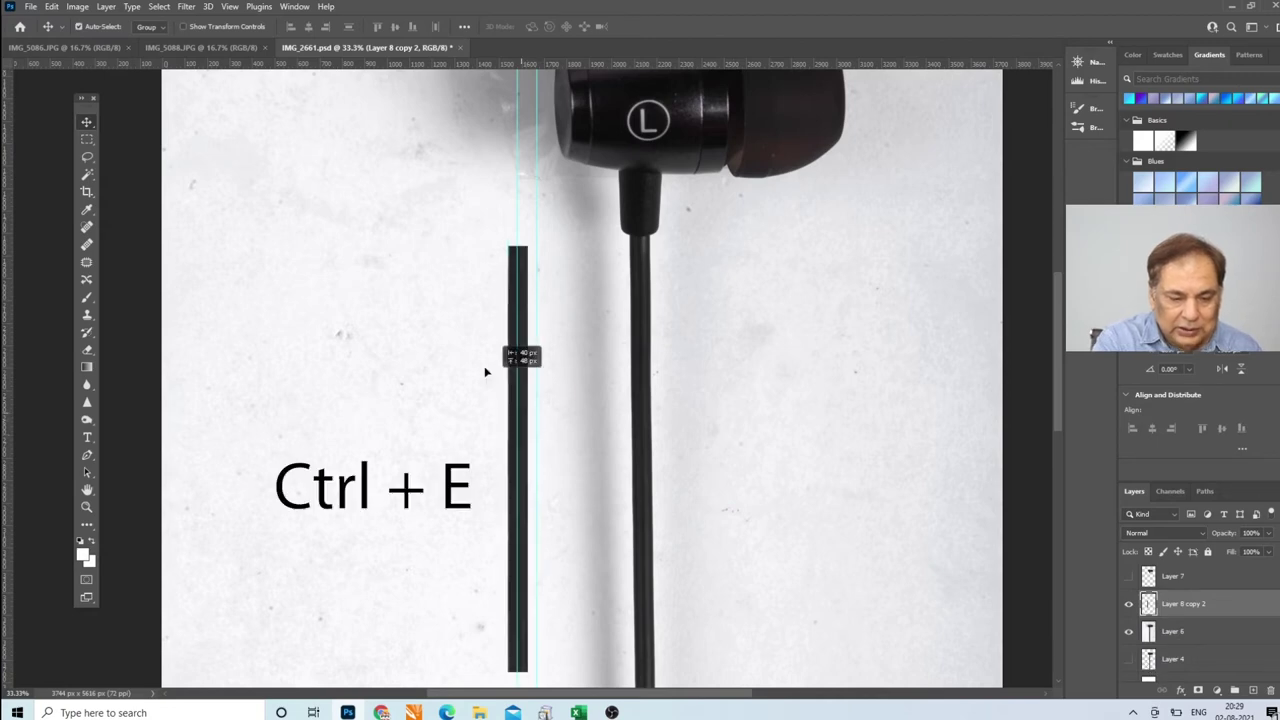
{"action": "key", "text": "ctrl"}
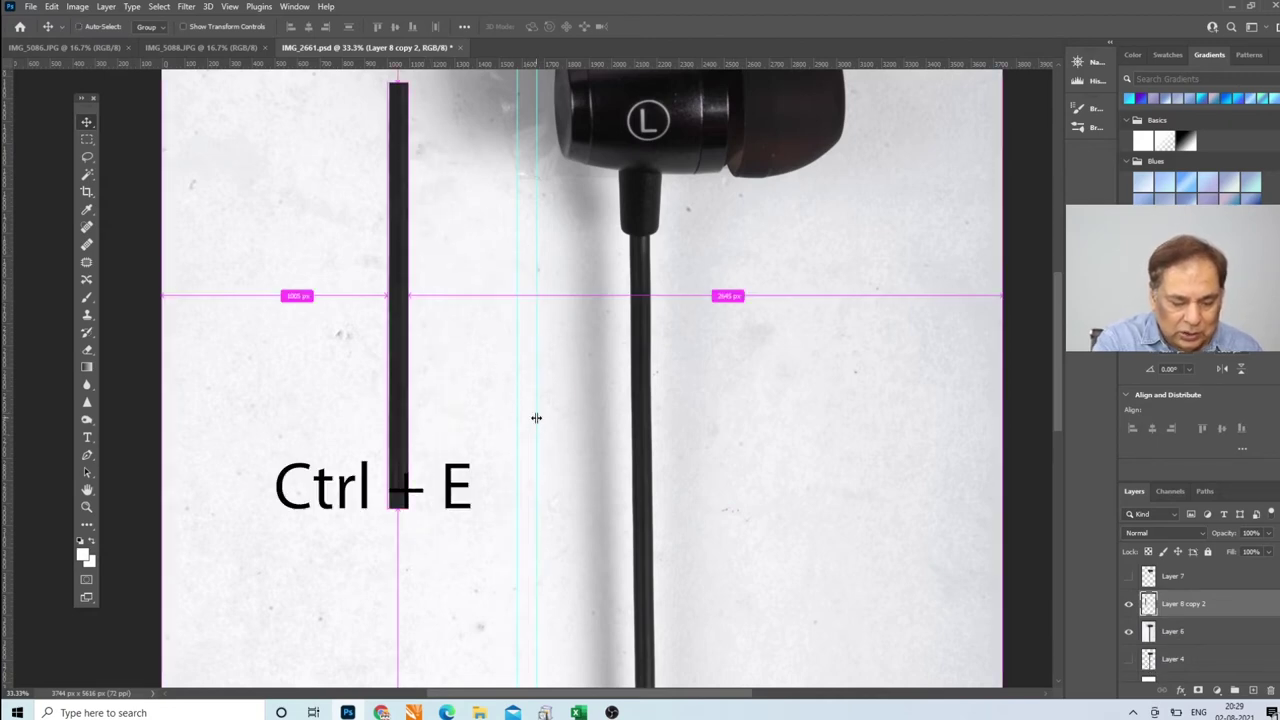
{"action": "key", "text": "ctrl+j"}
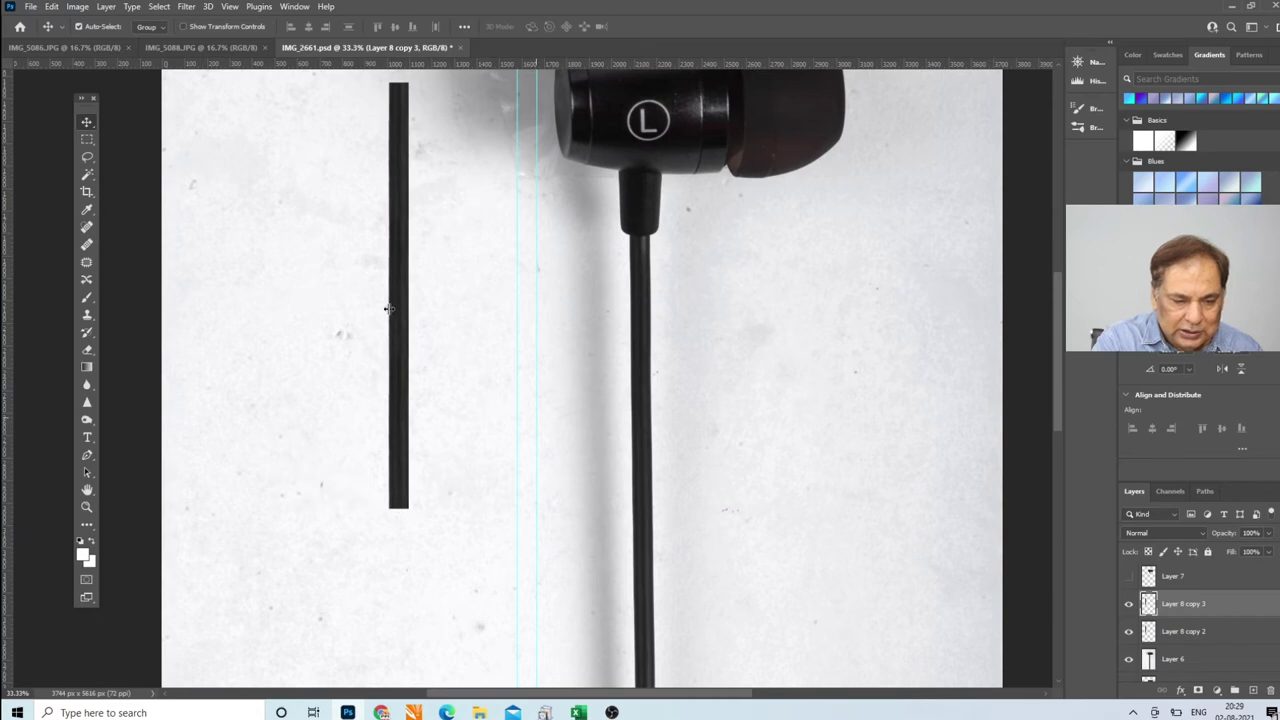
{"action": "left_click_drag", "start_coordinate": [395, 305], "coordinate": [338, 505]}
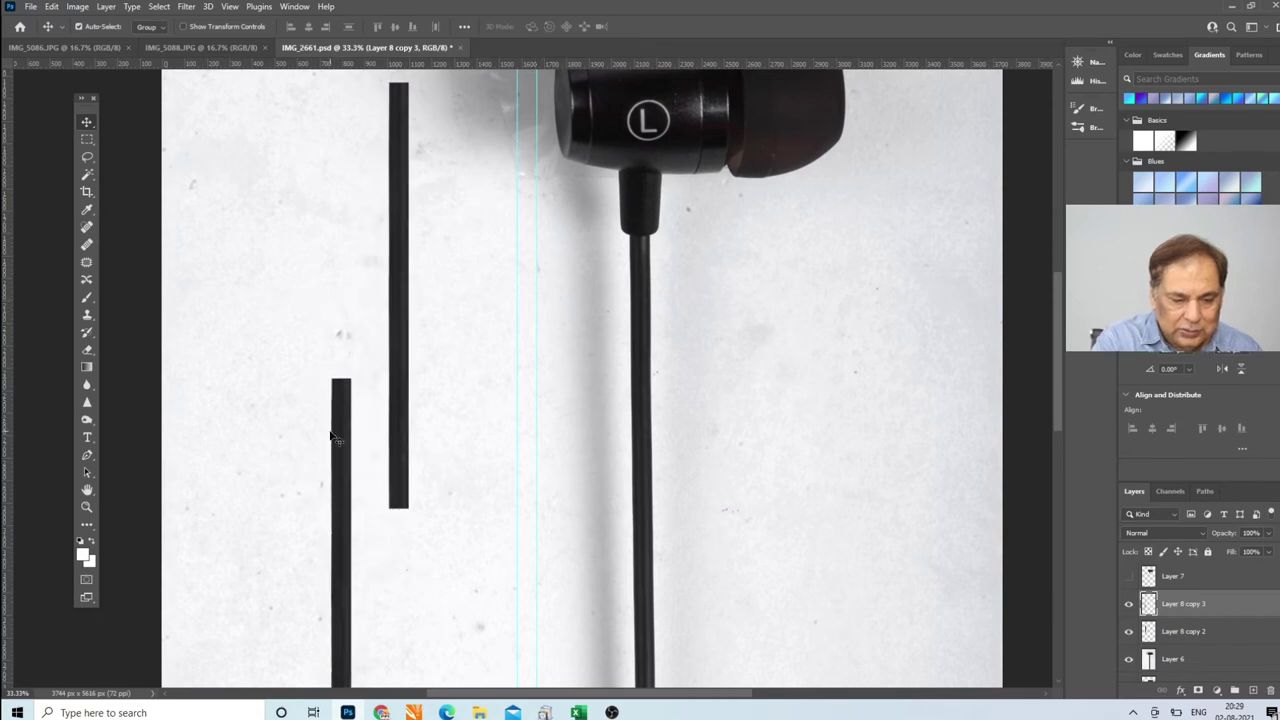
{"action": "left_click_drag", "start_coordinate": [332, 435], "coordinate": [357, 551]}
{"action": "key", "text": "ctrl+z"}
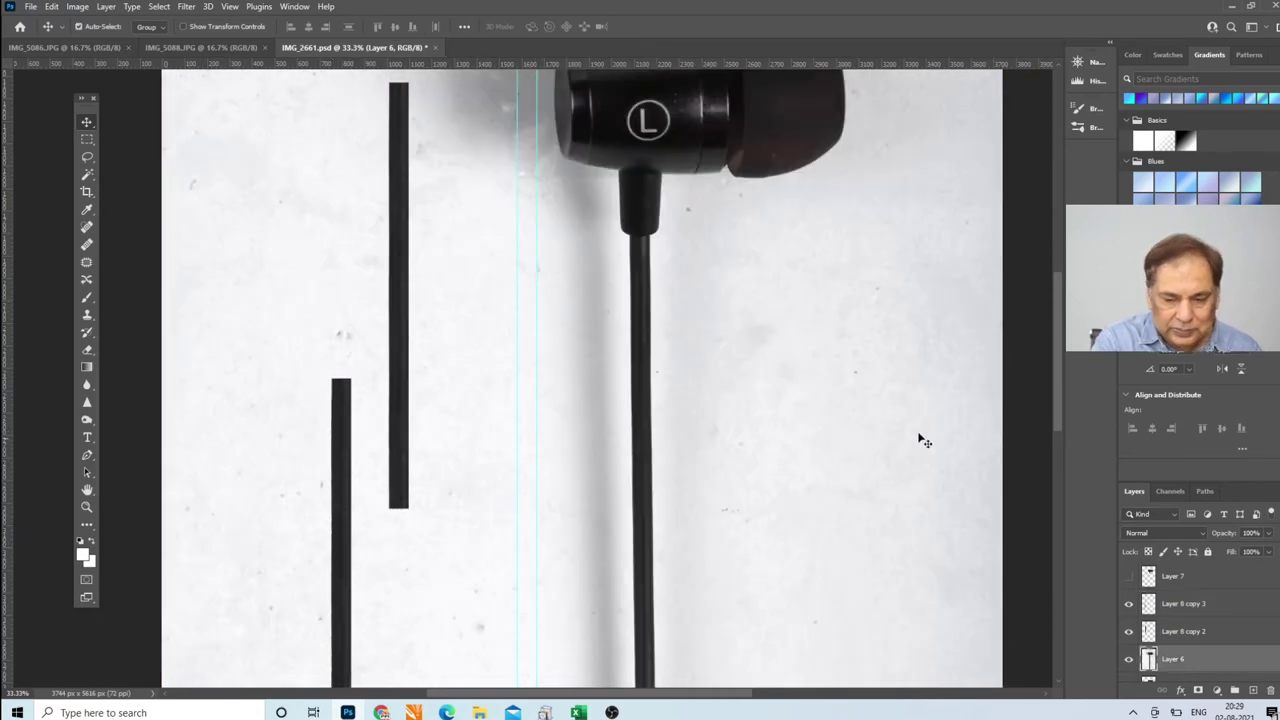
Merge the copied strip into the layer below and move the dark bar right beside the cable
{"action": "left_click_drag", "start_coordinate": [1056, 393], "coordinate": [1066, 452]}
{"action": "left_click_drag", "start_coordinate": [346, 289], "coordinate": [405, 385]}
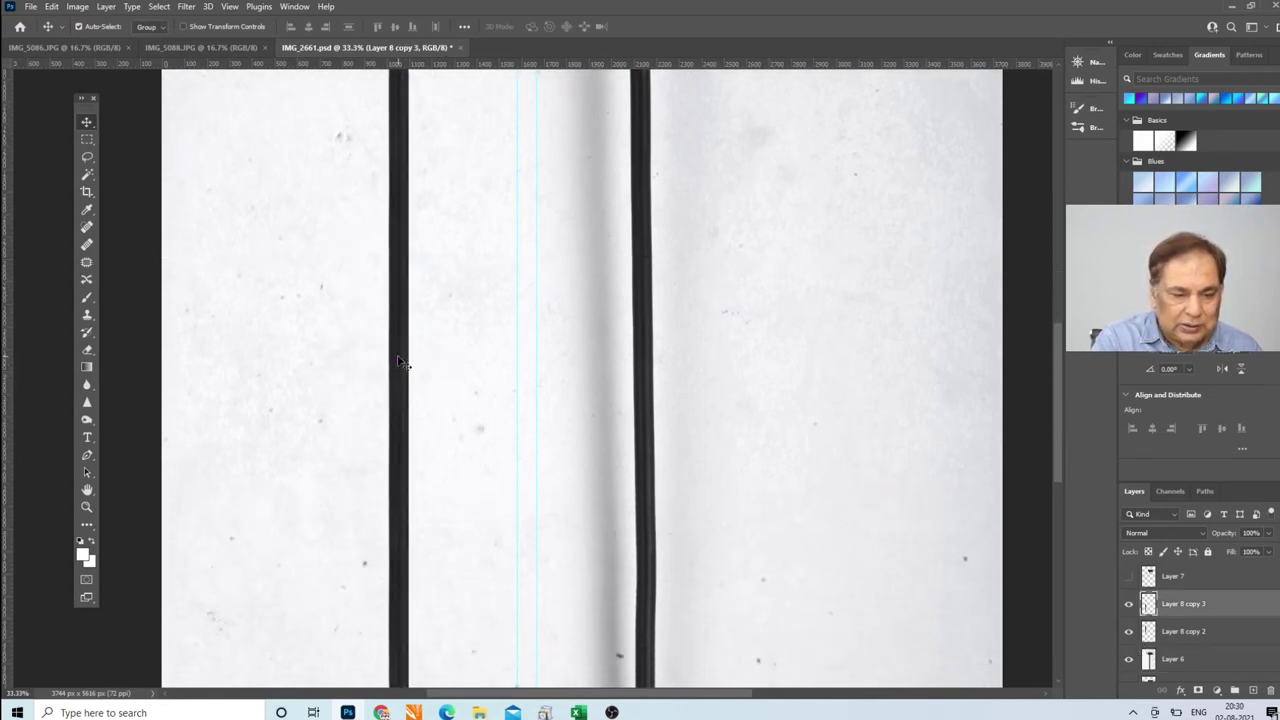
{"action": "key", "text": "ctrl+e"}
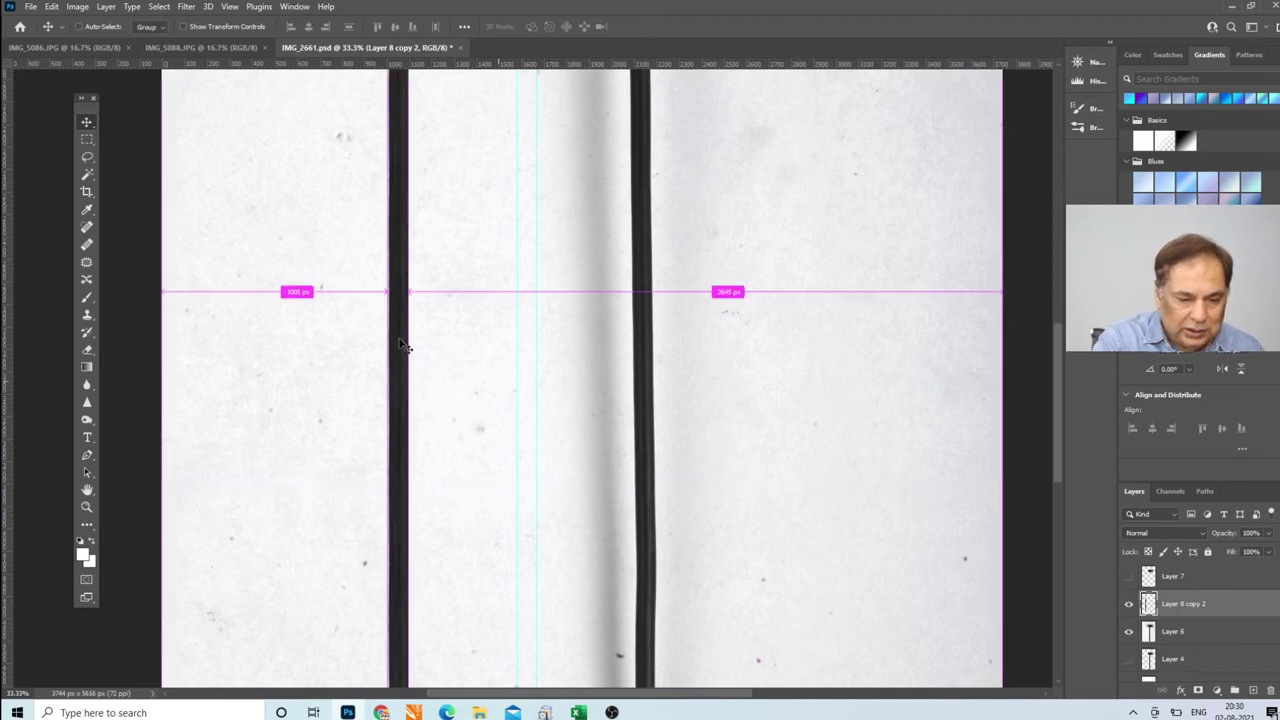
{"action": "left_click_drag", "start_coordinate": [401, 345], "coordinate": [548, 313]}
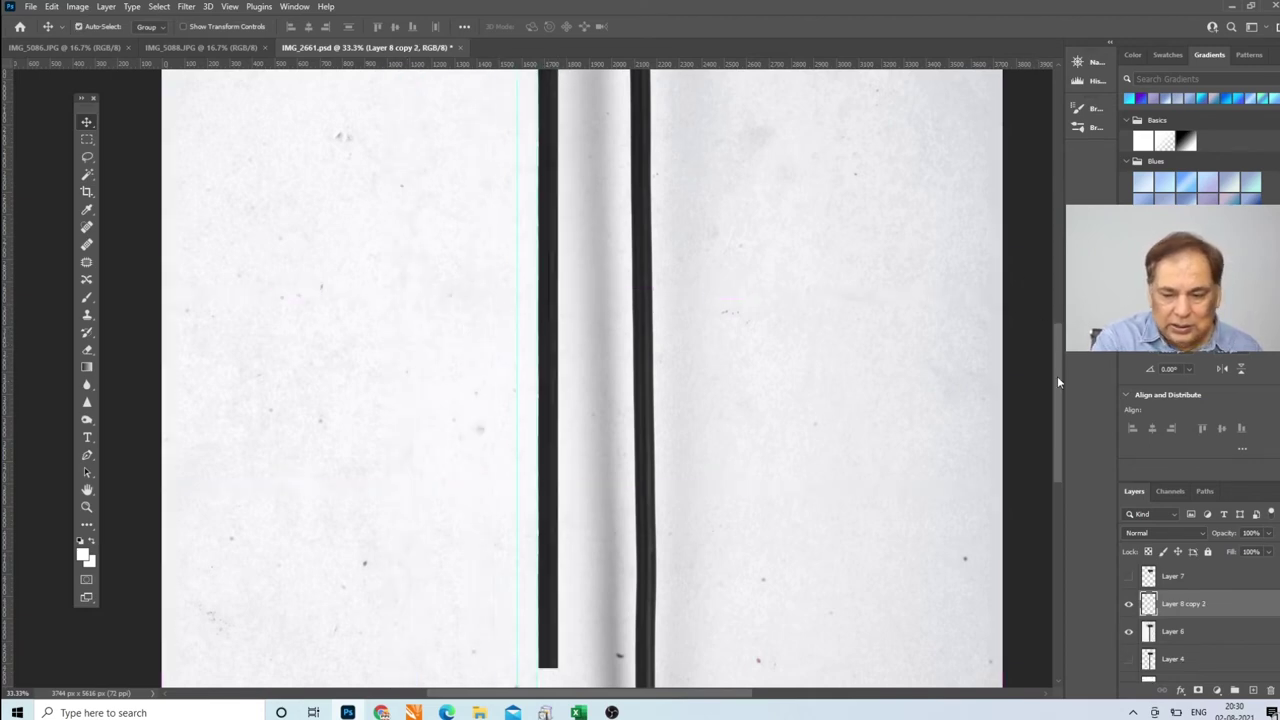
{"action": "left_click_drag", "start_coordinate": [1057, 376], "coordinate": [1057, 345]}
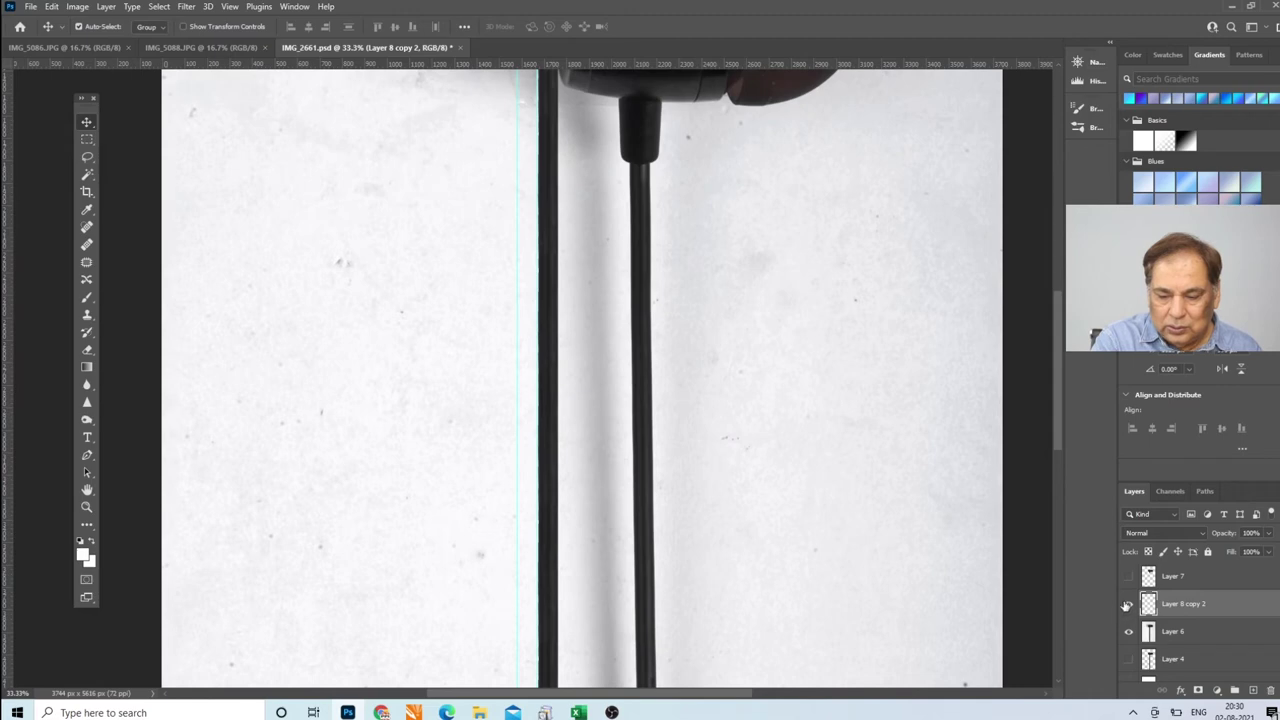
Hide the Layer 6 photo, show the Layer 7 earbud, and place the bar below its nozzle as a cable
{"action": "left_click", "coordinate": [1130, 631]}
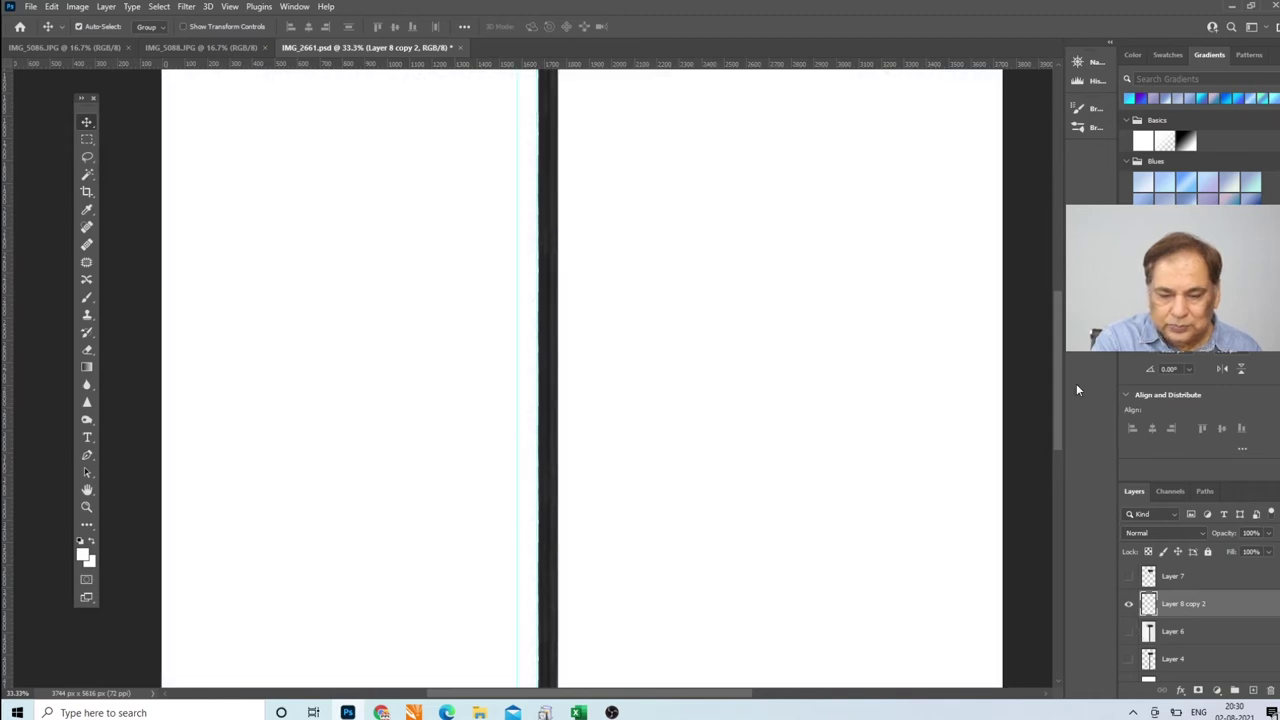
{"action": "left_click_drag", "start_coordinate": [1057, 343], "coordinate": [1051, 250]}
{"action": "left_click", "coordinate": [1129, 576]}
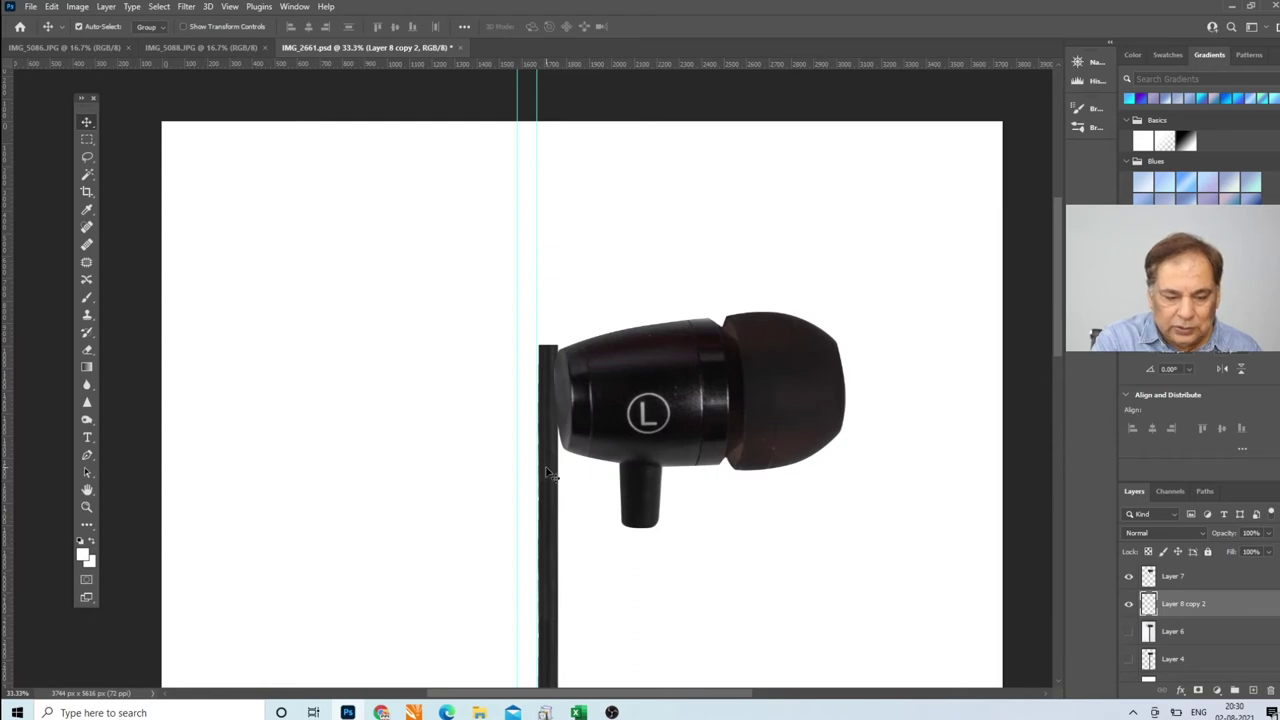
{"action": "left_click_drag", "start_coordinate": [548, 475], "coordinate": [638, 651]}
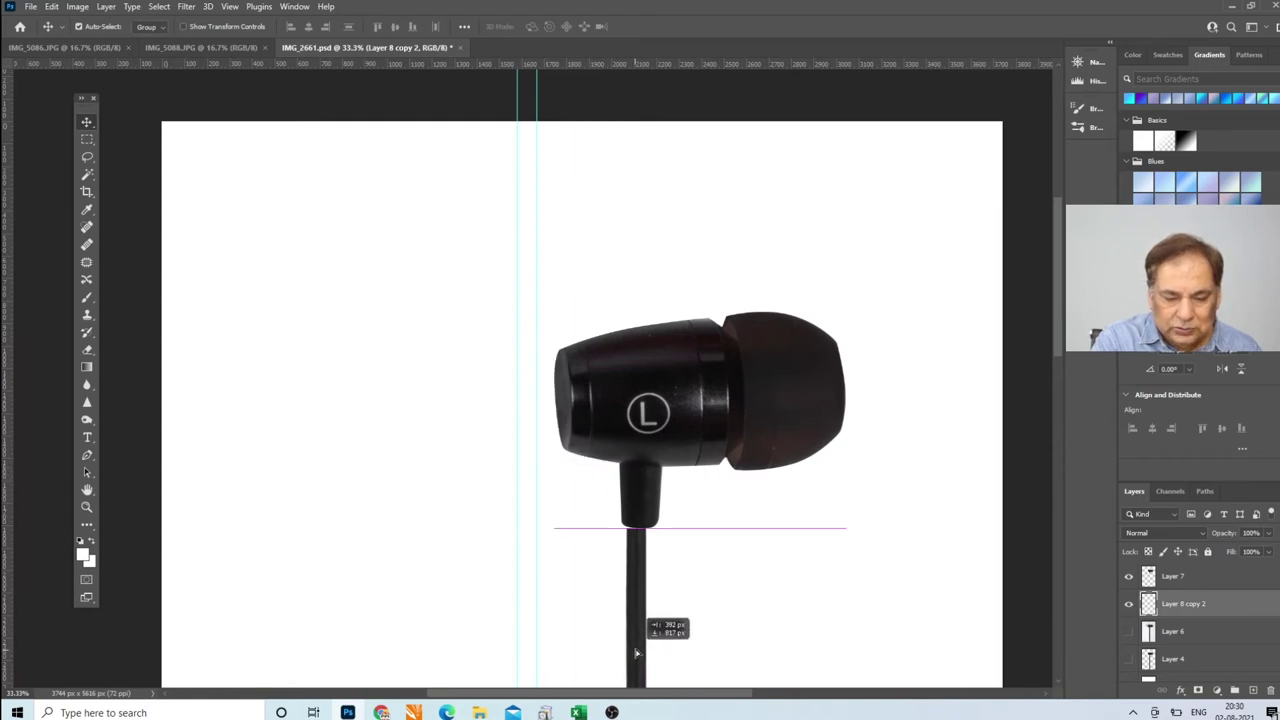
{"action": "left_click_drag", "start_coordinate": [637, 651], "coordinate": [642, 646]}
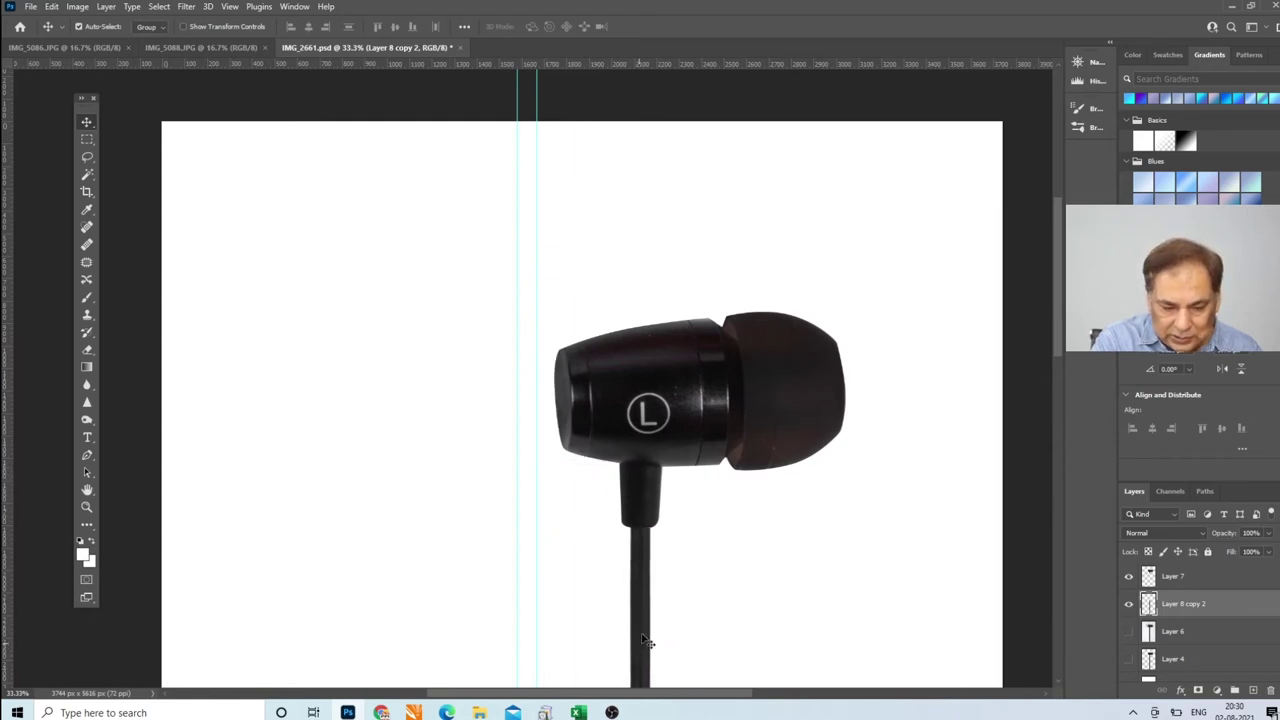
Fit the image, zoom to 25% on the earphone, and hide the Layer 8 copy 2 cable
{"action": "left_click", "coordinate": [86, 508]}
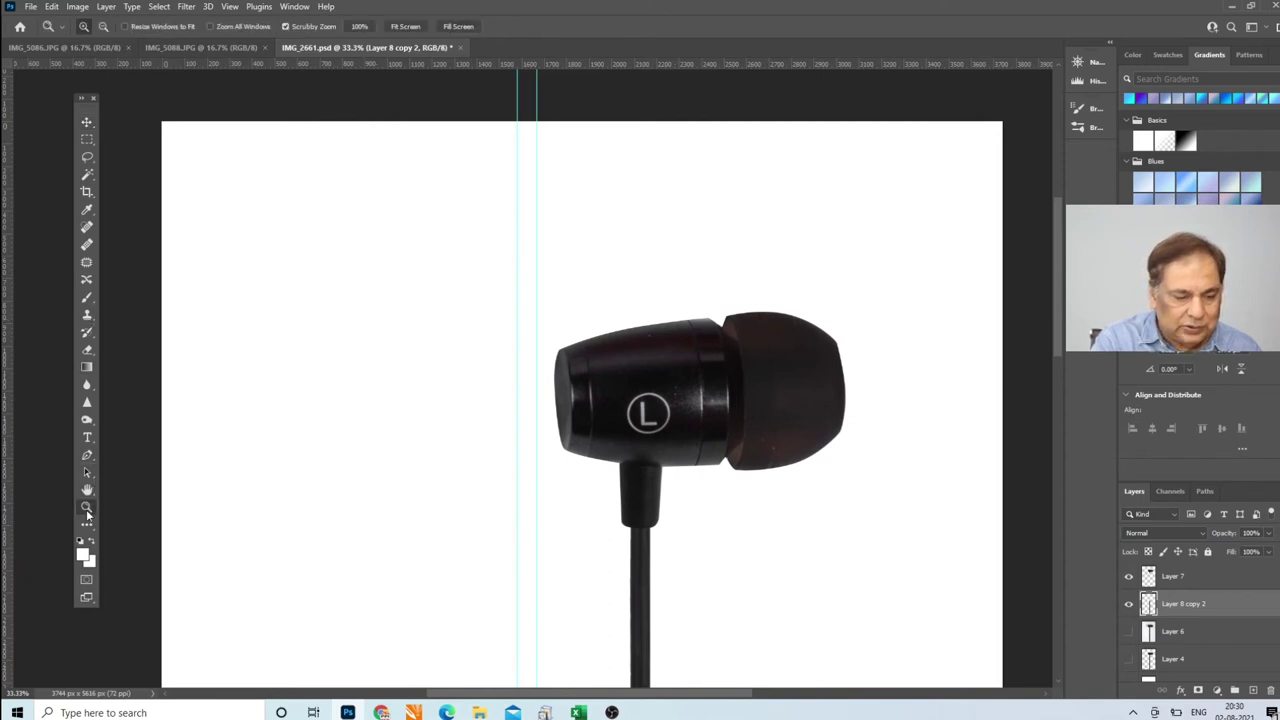
{"action": "left_click", "coordinate": [405, 26]}
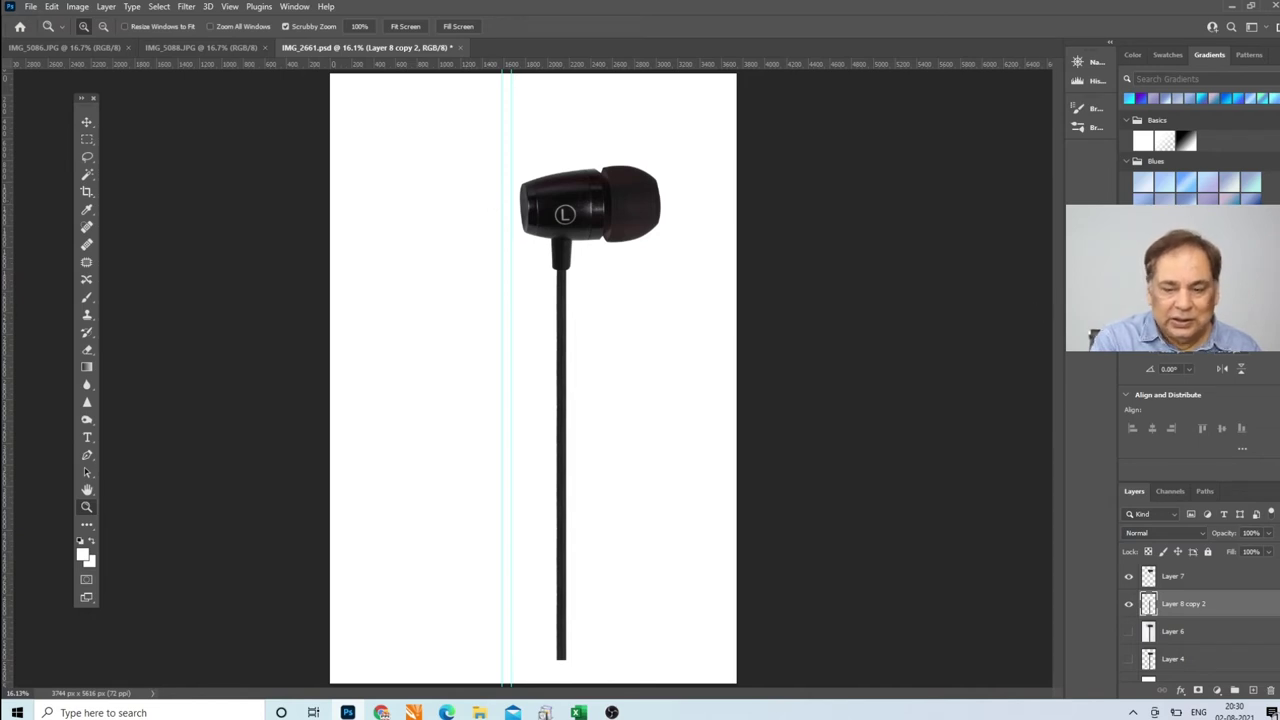
{"action": "left_click", "coordinate": [556, 283]}
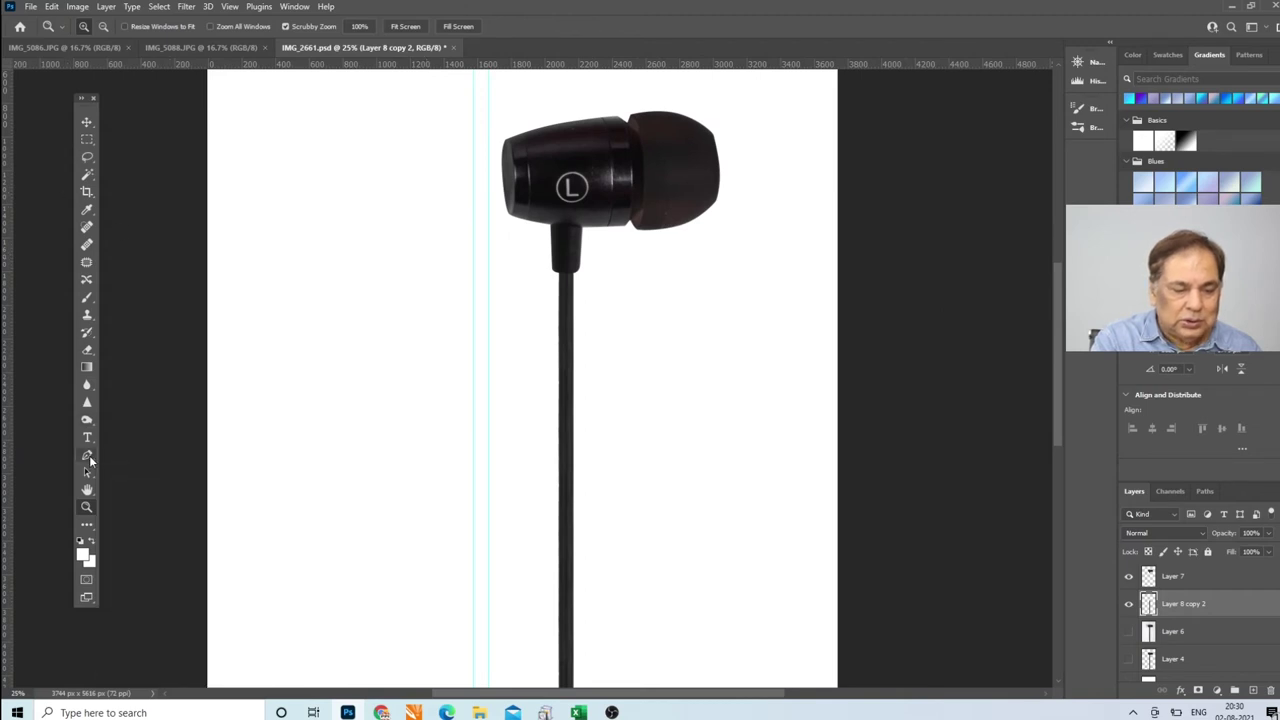
{"action": "left_click", "coordinate": [88, 457]}
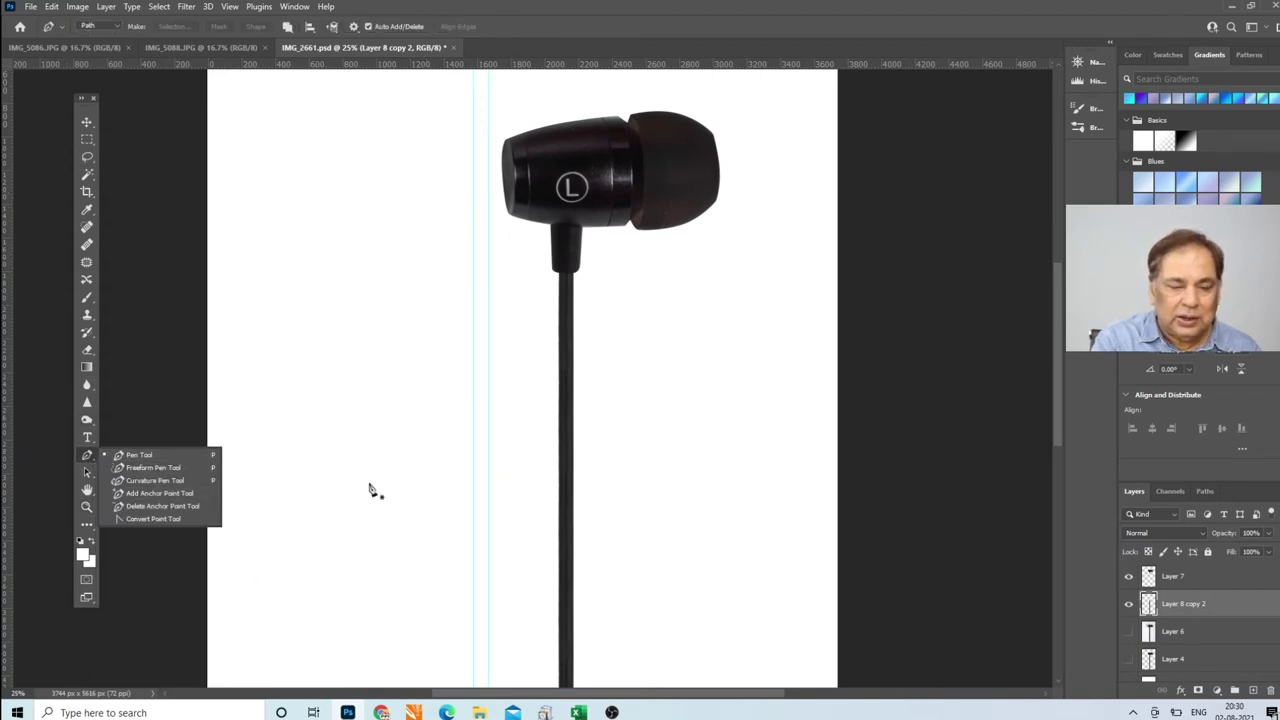
{"action": "left_click", "coordinate": [86, 121]}
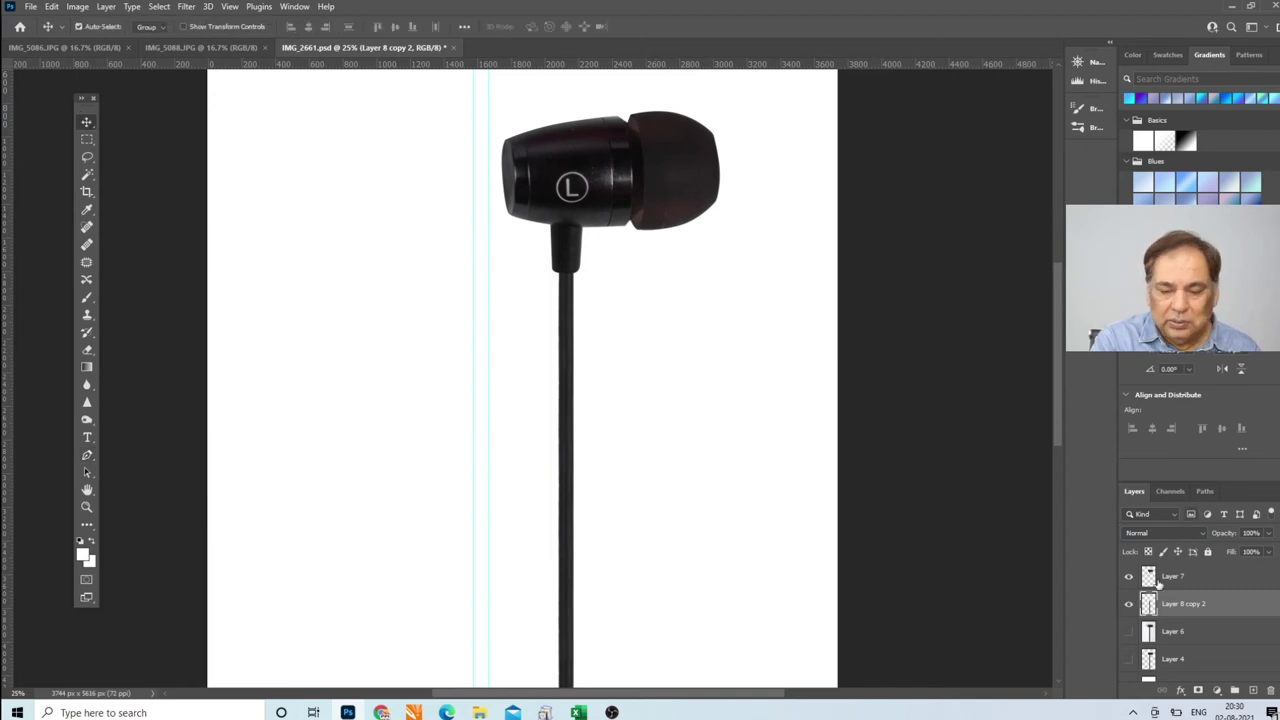
{"action": "left_click", "coordinate": [1129, 604]}
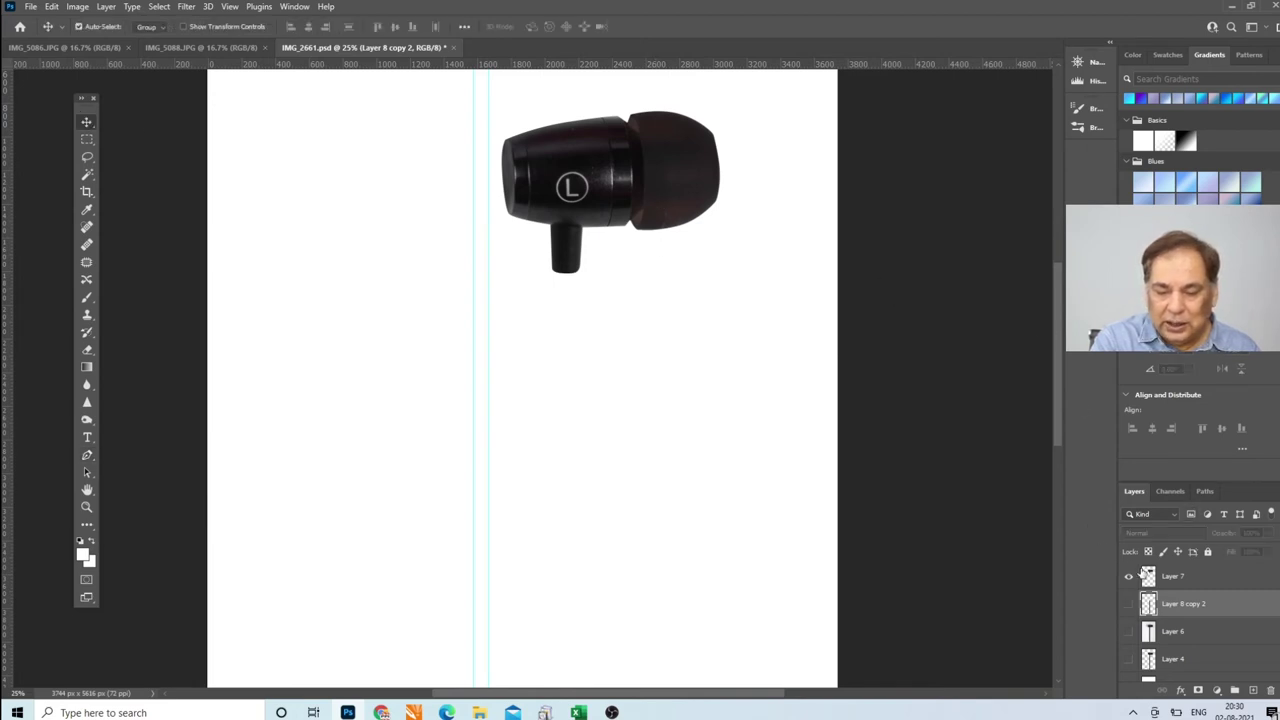
Rotate Layer 7's earbud about 30° so the nozzle points down-left, with its left edge on the guides
{"action": "left_click", "coordinate": [1143, 576]}
{"action": "key", "text": "ctrl+t"}
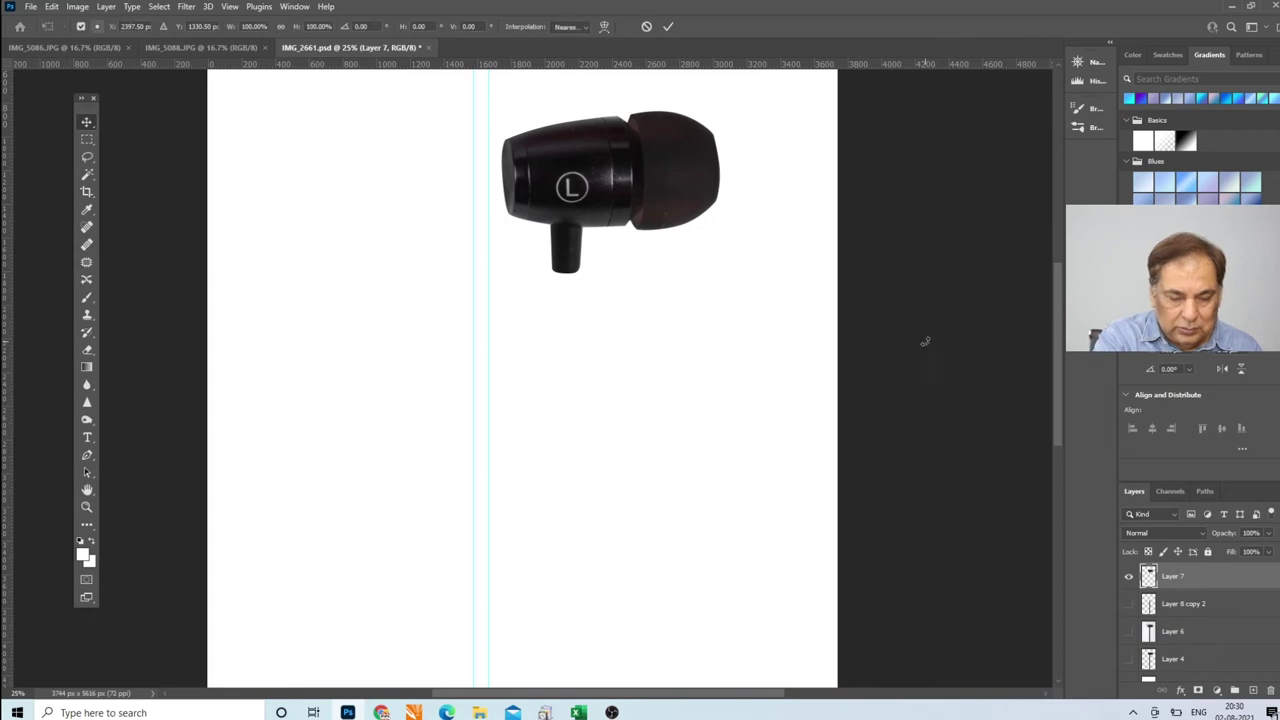
{"action": "left_click_drag", "start_coordinate": [719, 334], "coordinate": [672, 382]}
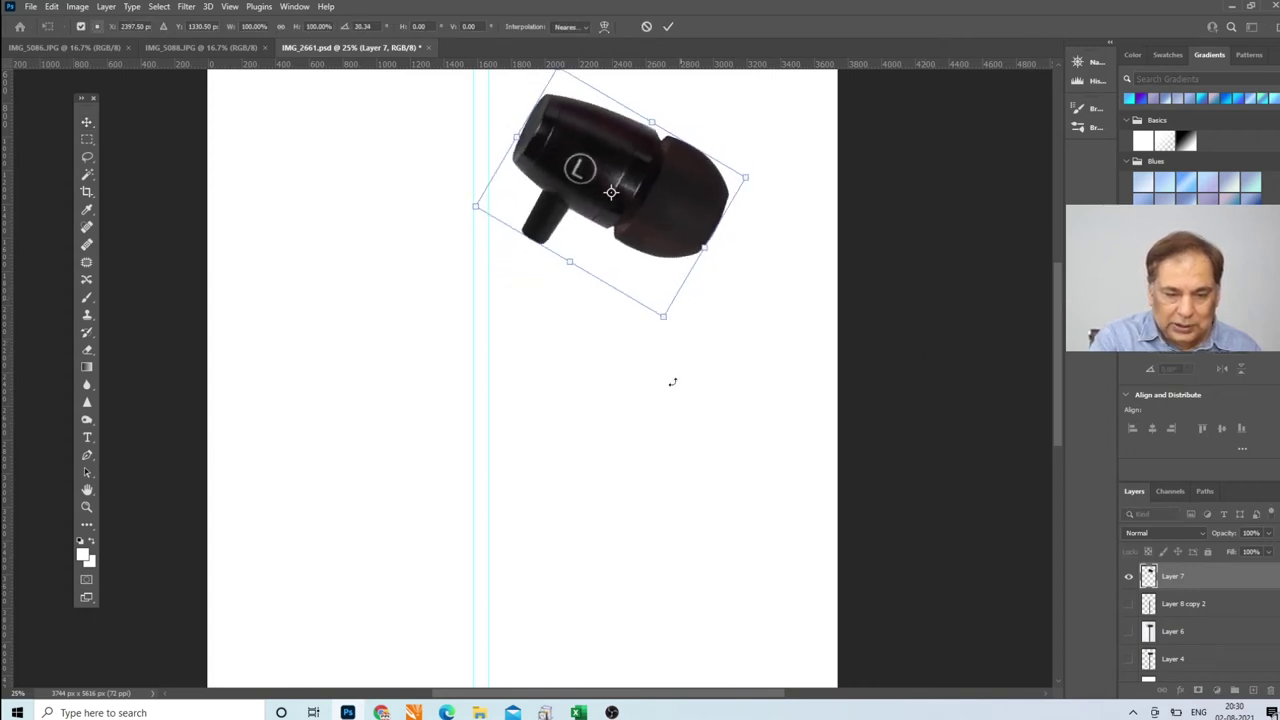
{"action": "left_click_drag", "start_coordinate": [603, 212], "coordinate": [493, 192]}
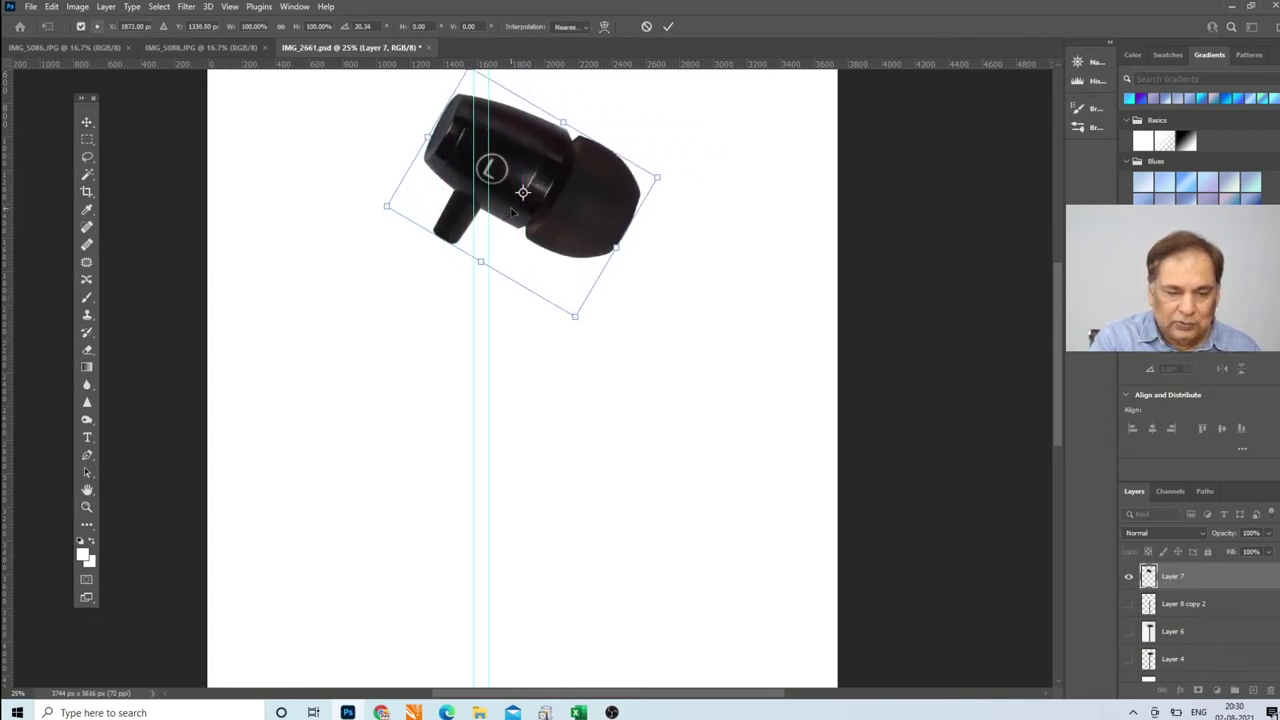
{"action": "left_click_drag", "start_coordinate": [566, 178], "coordinate": [606, 180]}
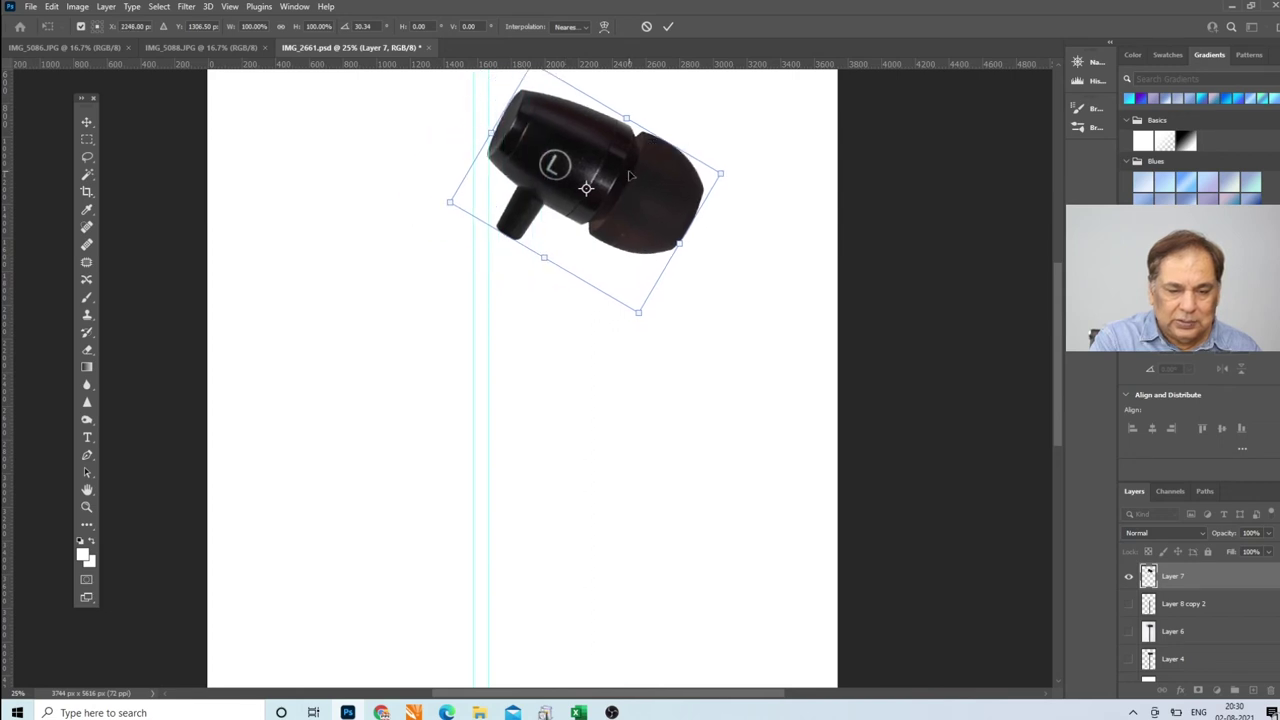
{"action": "key", "text": "Return"}
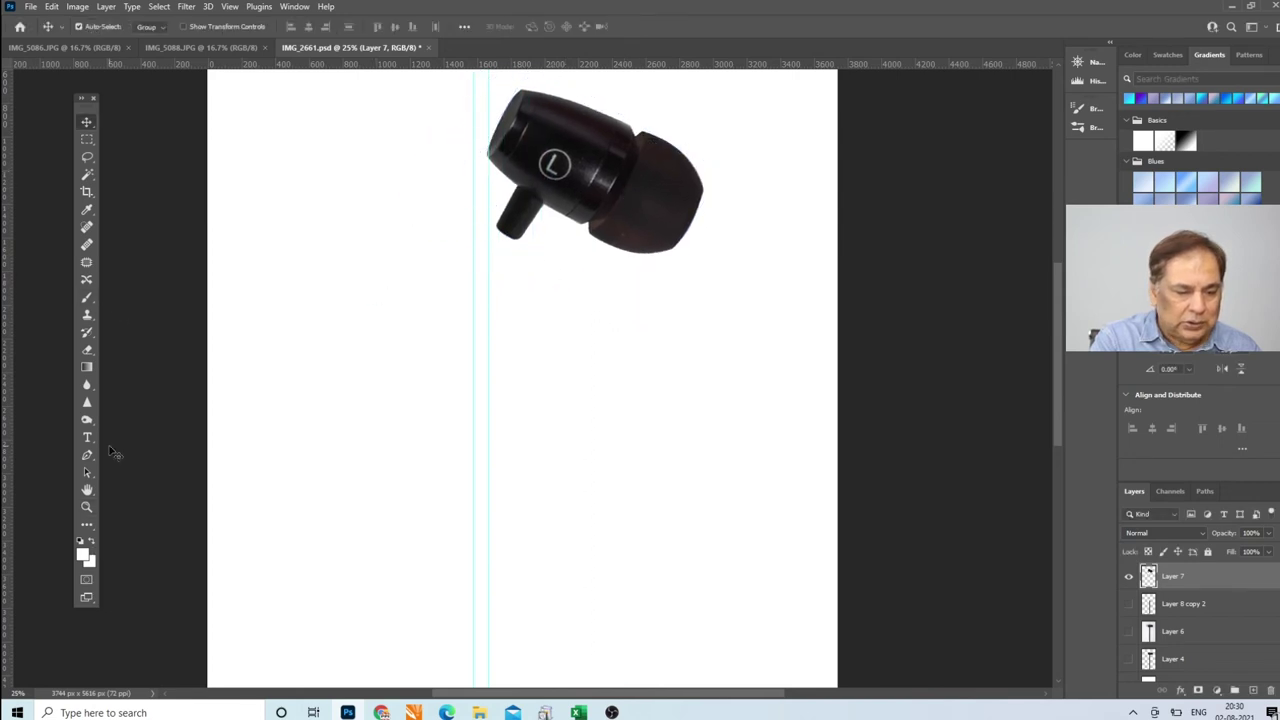
With the Pen tool, draw the curved cable edge from below the earbud up around its nozzle and tip
{"action": "left_click", "coordinate": [86, 456]}
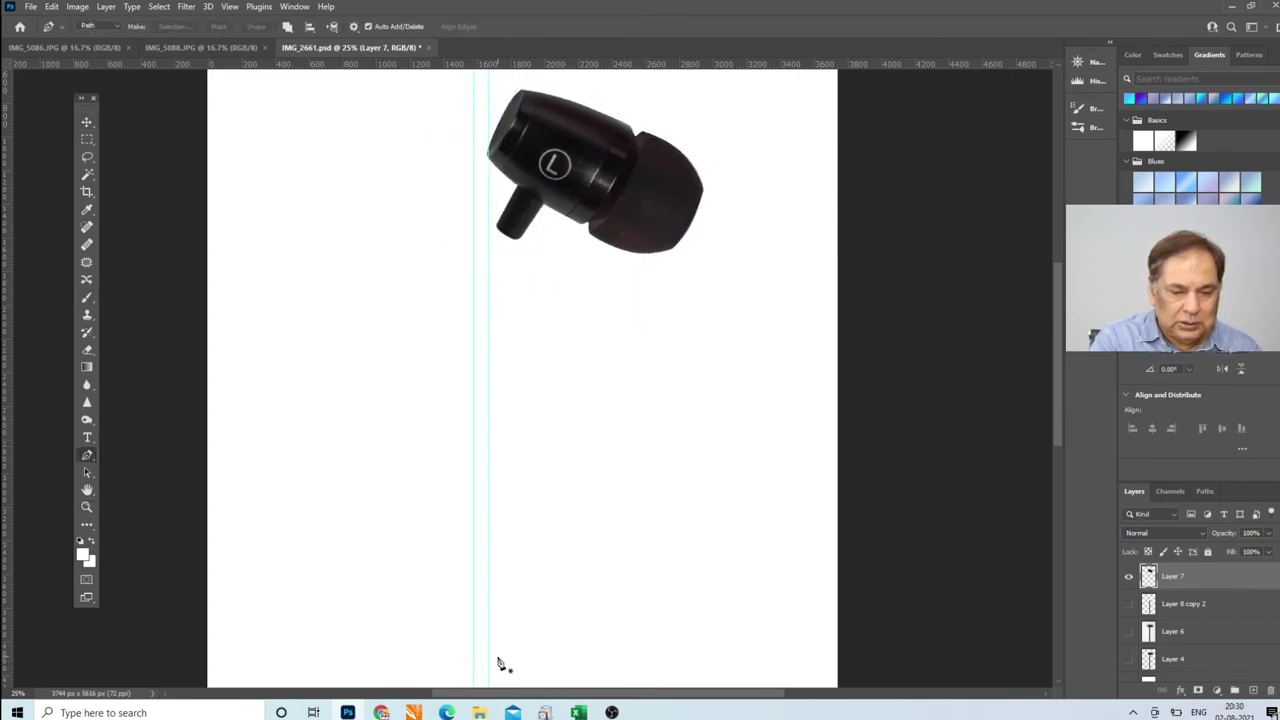
{"action": "left_click", "coordinate": [418, 668]}
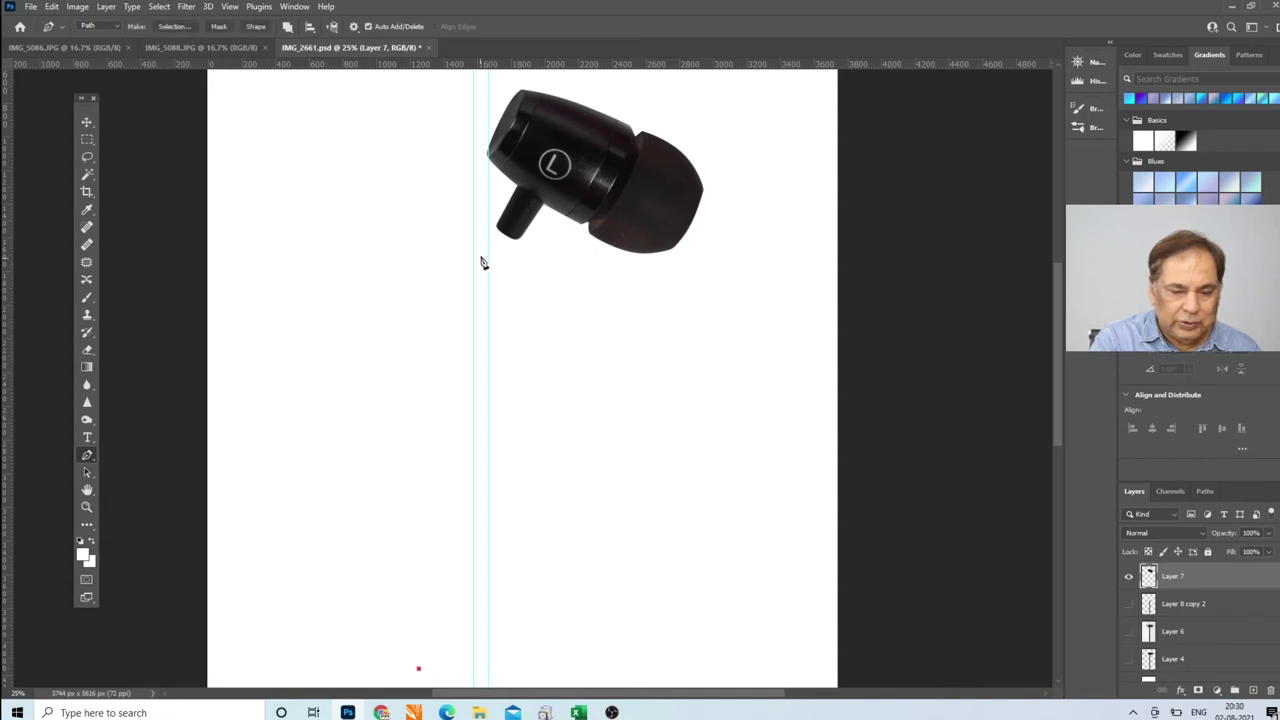
{"action": "mouse_move", "coordinate": [508, 231]}
{"action": "left_mouse_down"}
{"action": "mouse_move", "coordinate": [615, 79]}
{"action": "mouse_move", "coordinate": [631, 116]}
{"action": "left_mouse_up"}
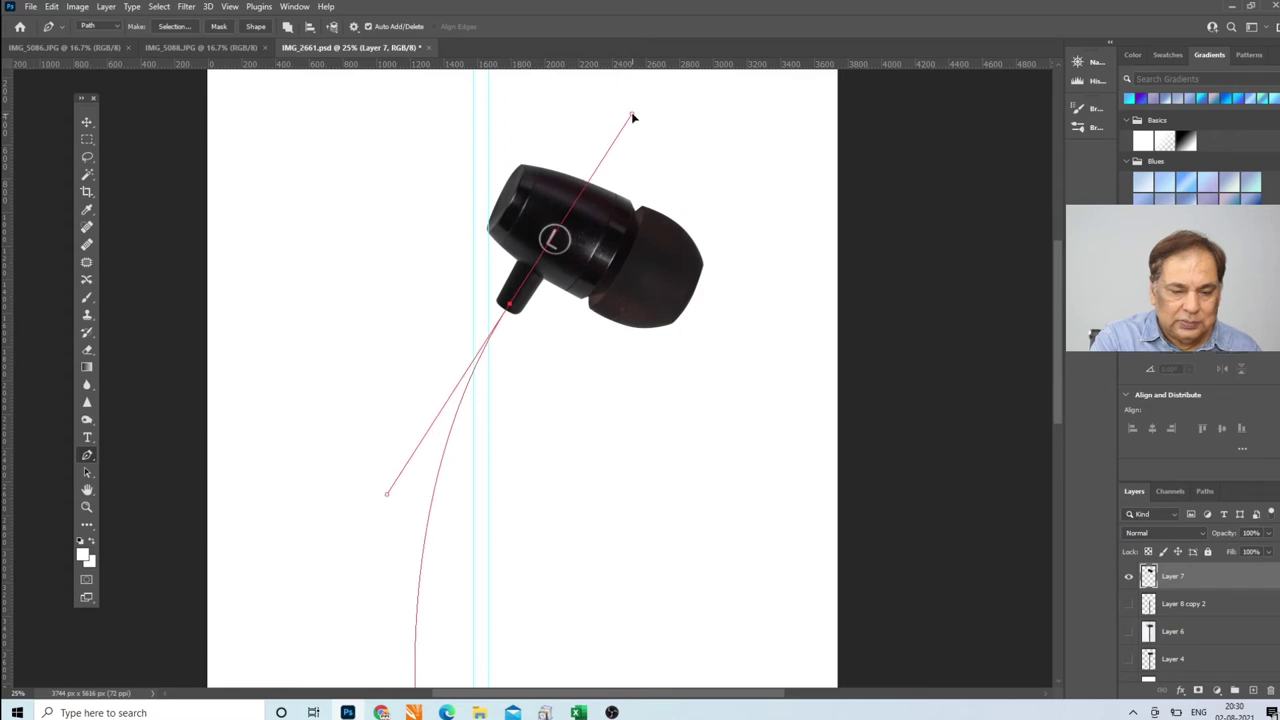
{"action": "left_click", "coordinate": [510, 305], "text": "alt"}
{"action": "left_click_drag", "start_coordinate": [697, 263], "coordinate": [610, 556]}
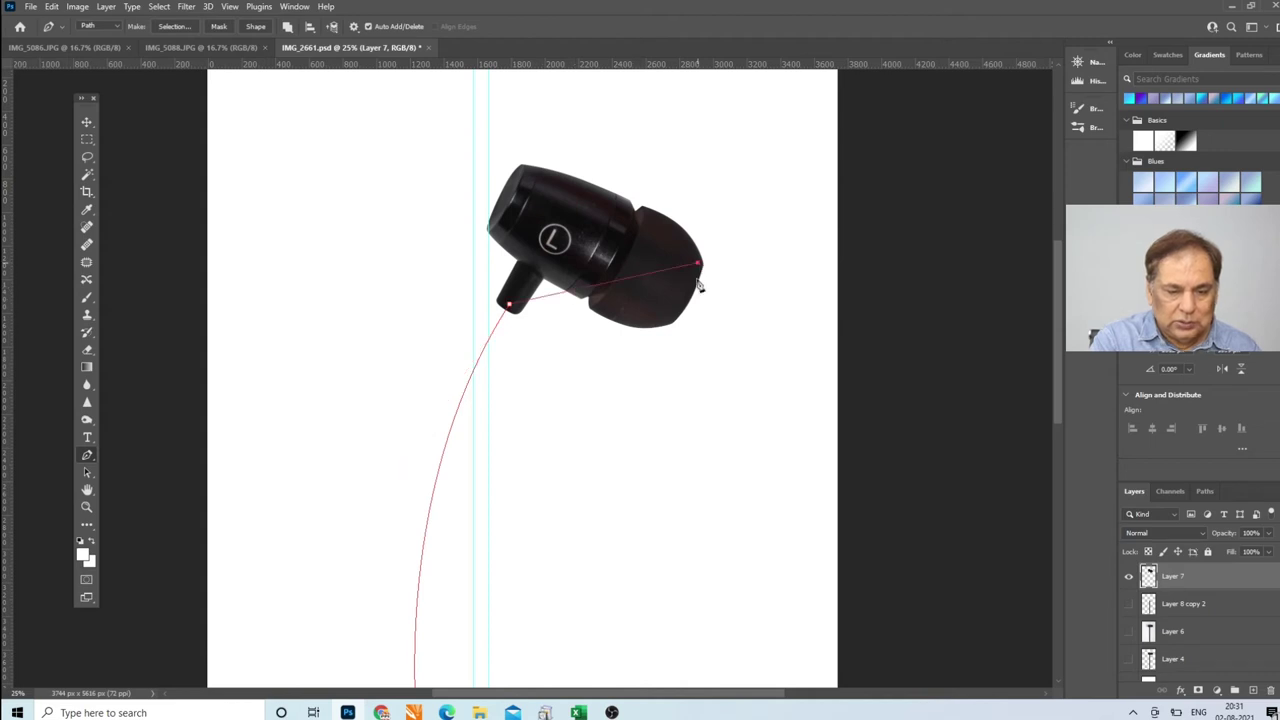
{"action": "scroll", "coordinate": [1000, 400], "scroll_direction": "down", "scroll_amount": 2}
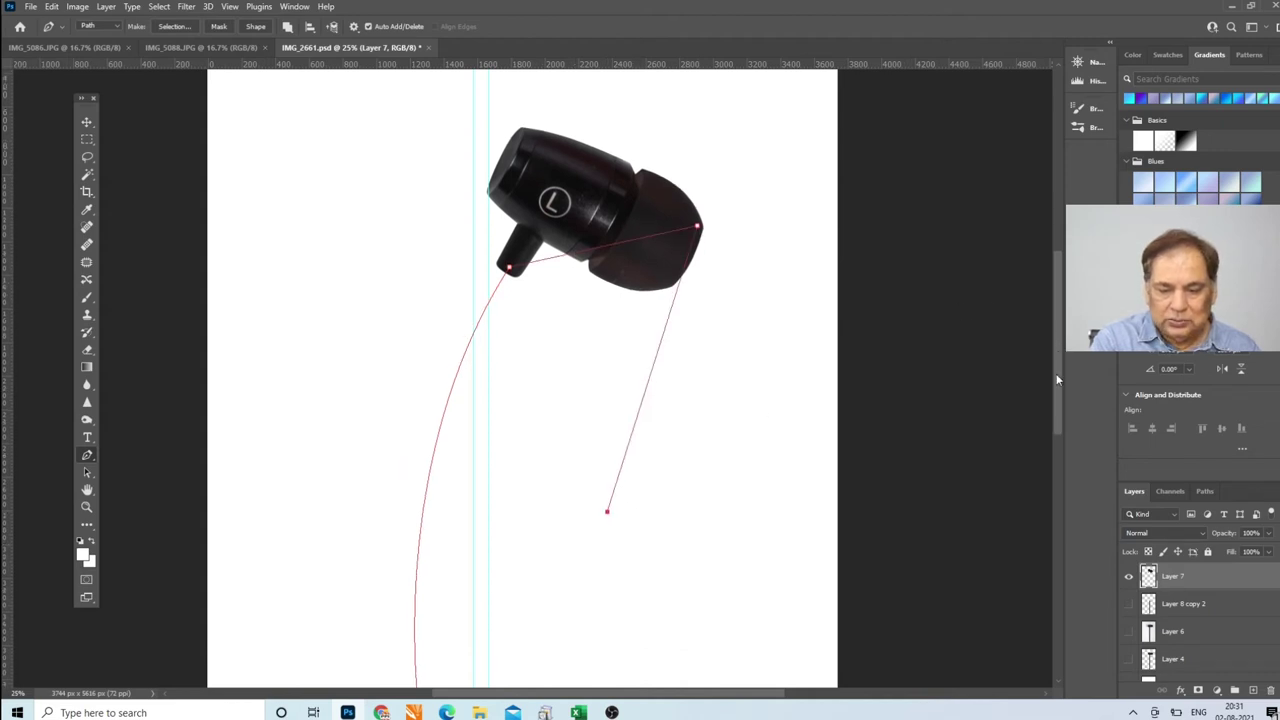
{"action": "scroll", "coordinate": [993, 420], "scroll_direction": "down", "scroll_amount": 2}
Close the cable outline at its start anchor and load it as a selection
{"action": "left_click", "coordinate": [592, 519]}
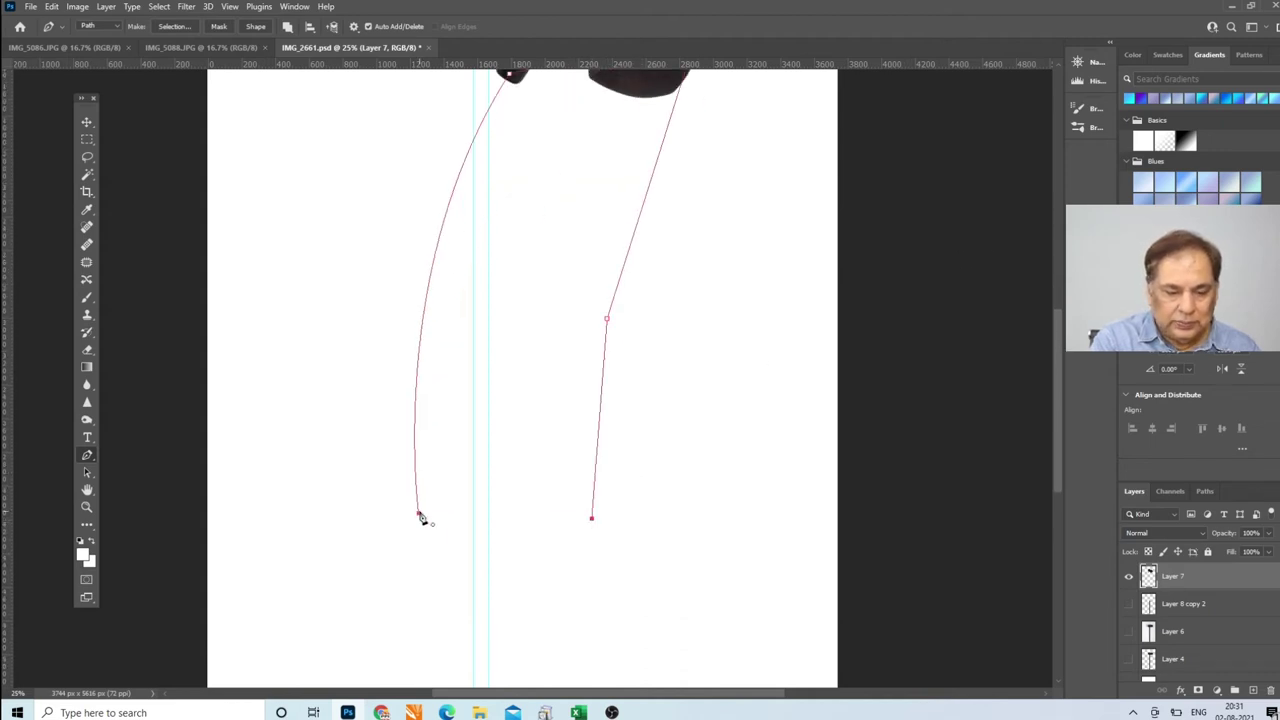
{"action": "left_click", "coordinate": [419, 514]}
{"action": "key", "text": "ctrl+Return"}
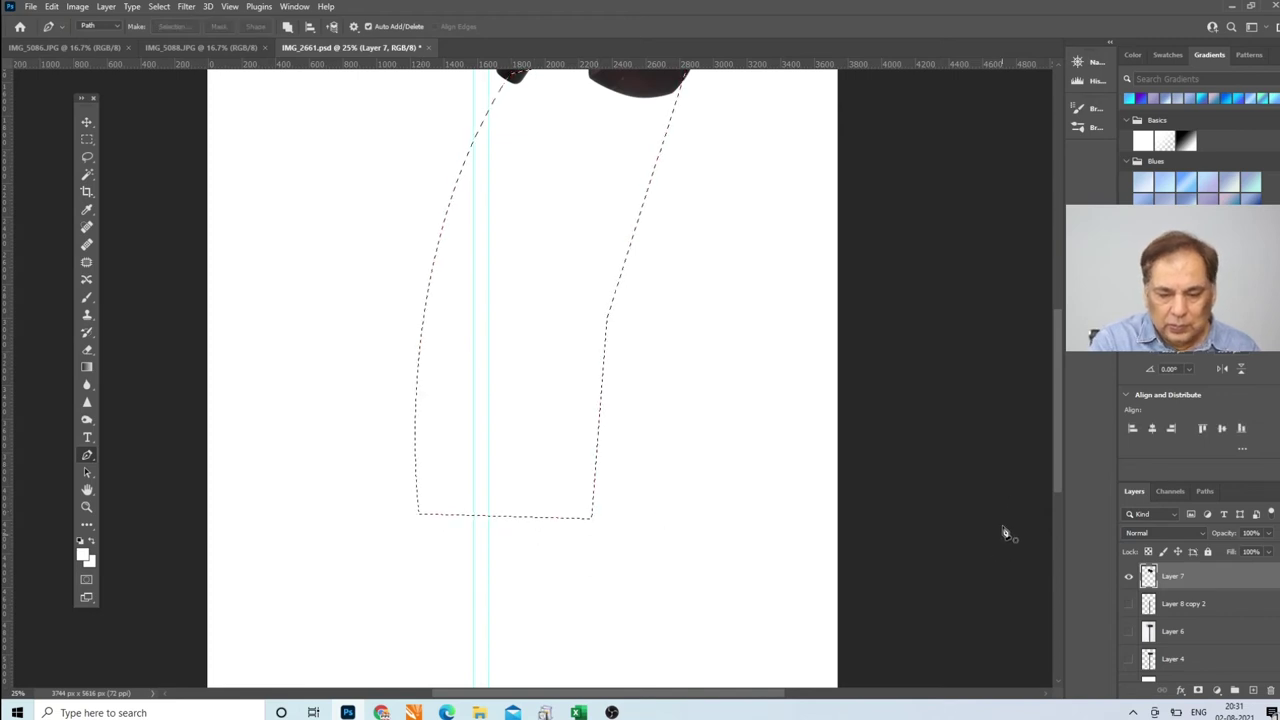
{"action": "scroll", "coordinate": [1056, 361], "scroll_direction": "up", "scroll_amount": 1}
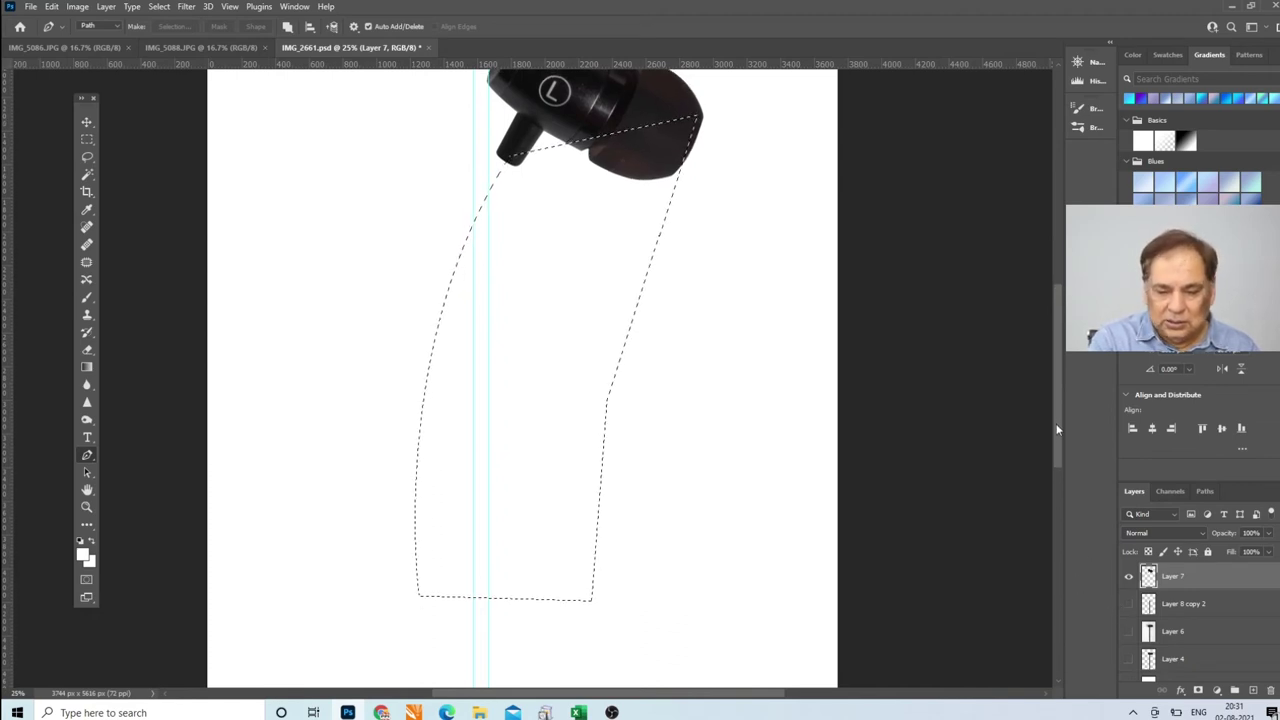
{"action": "scroll", "coordinate": [1056, 430], "scroll_direction": "up", "scroll_amount": 1}
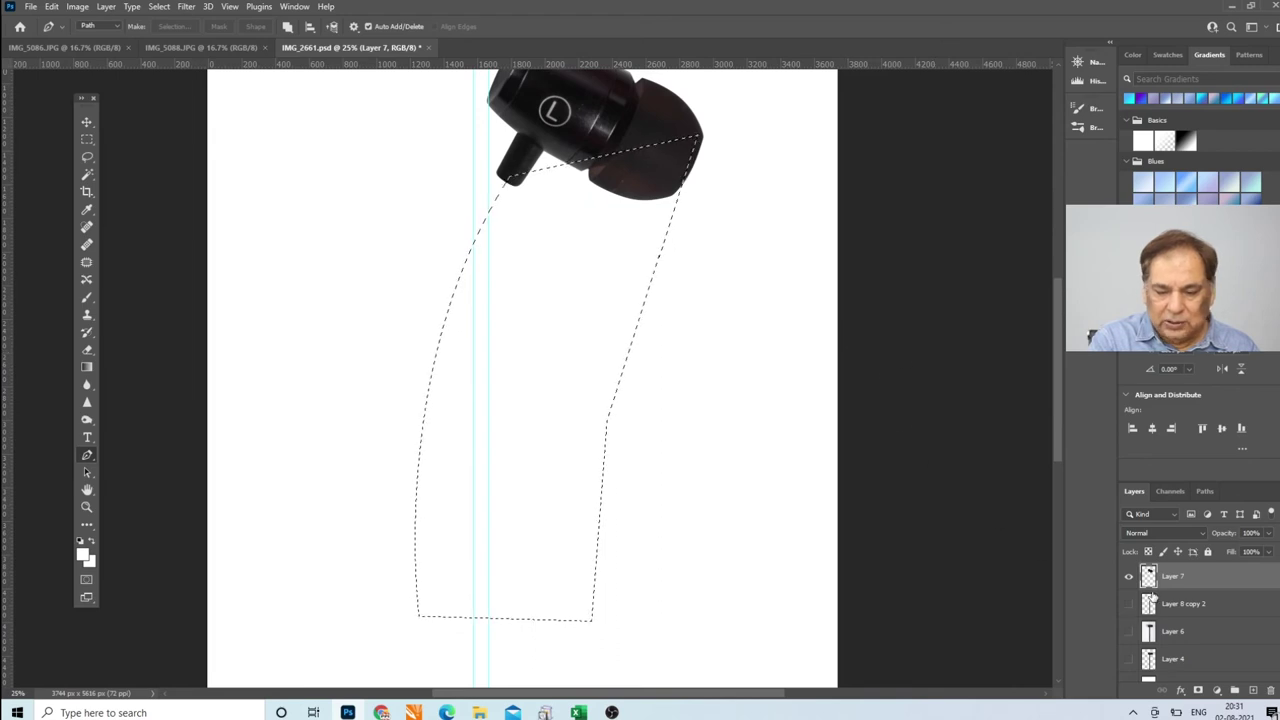
On new Layer 8, stroke the cable selection 80 px in near-black #141414, then deselect
{"action": "left_click", "coordinate": [1252, 691]}
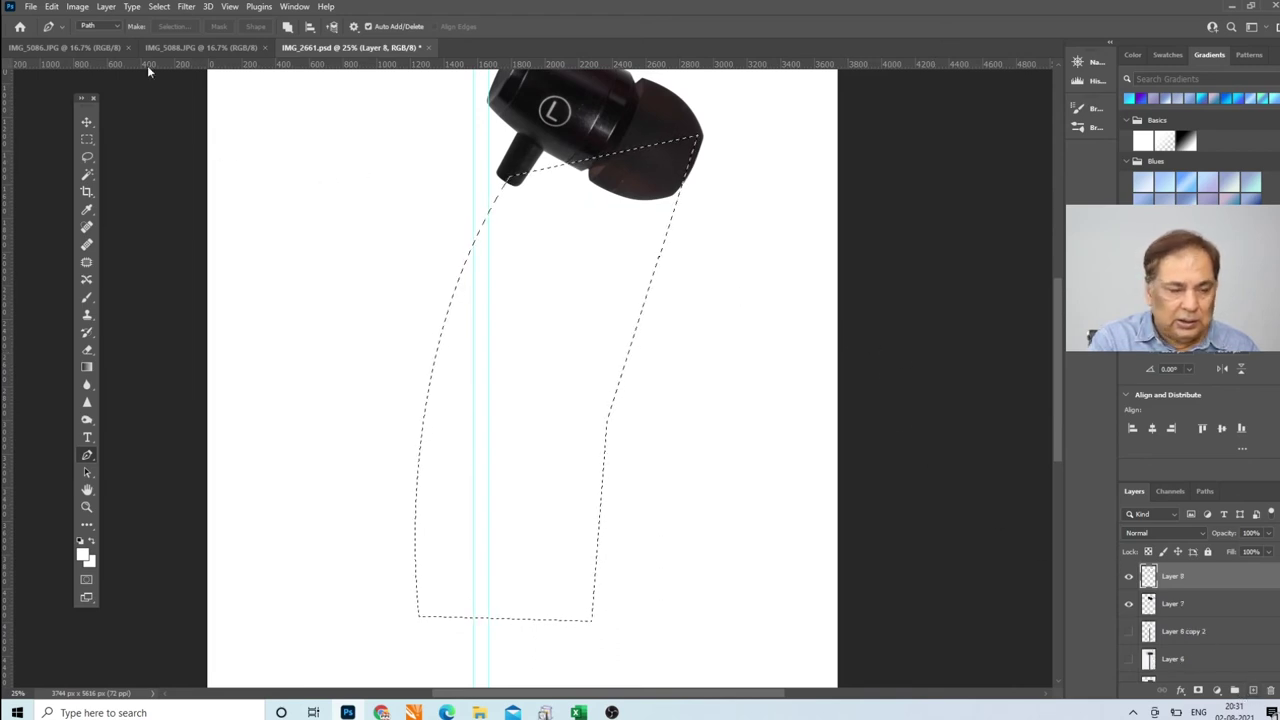
{"action": "left_click", "coordinate": [51, 7]}
{"action": "left_click", "coordinate": [68, 229]}
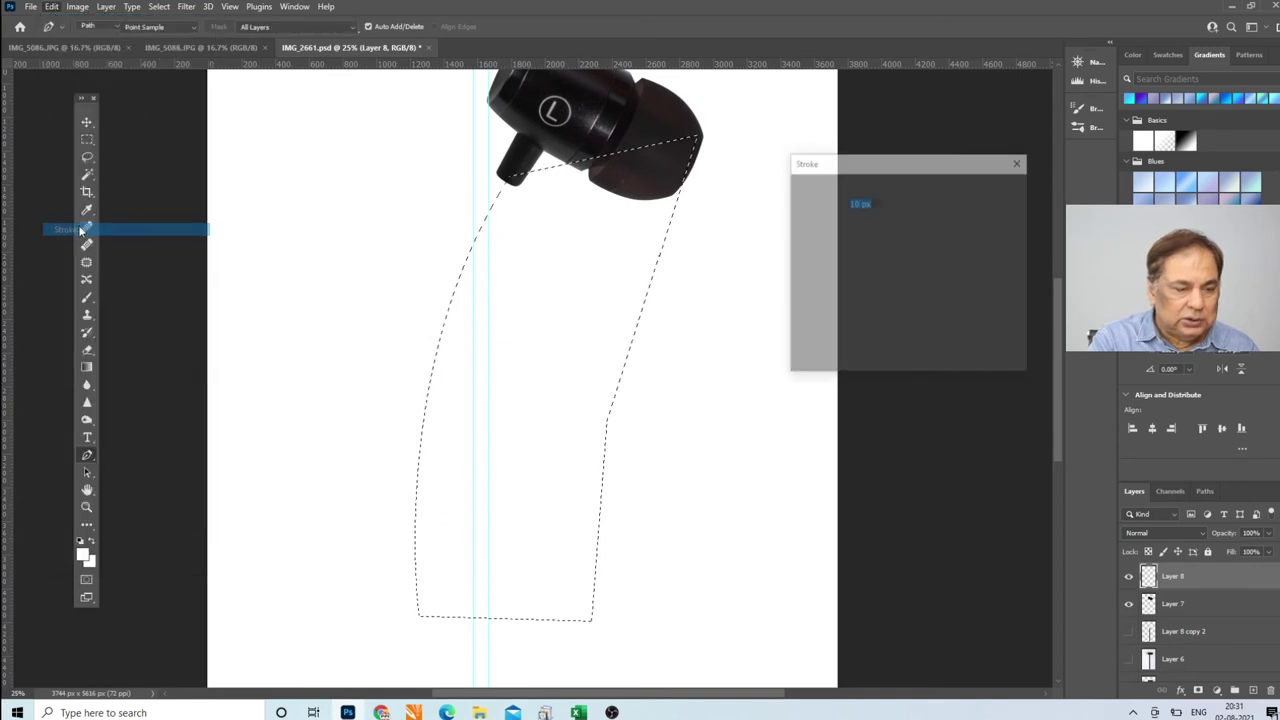
{"action": "left_click", "coordinate": [862, 203]}
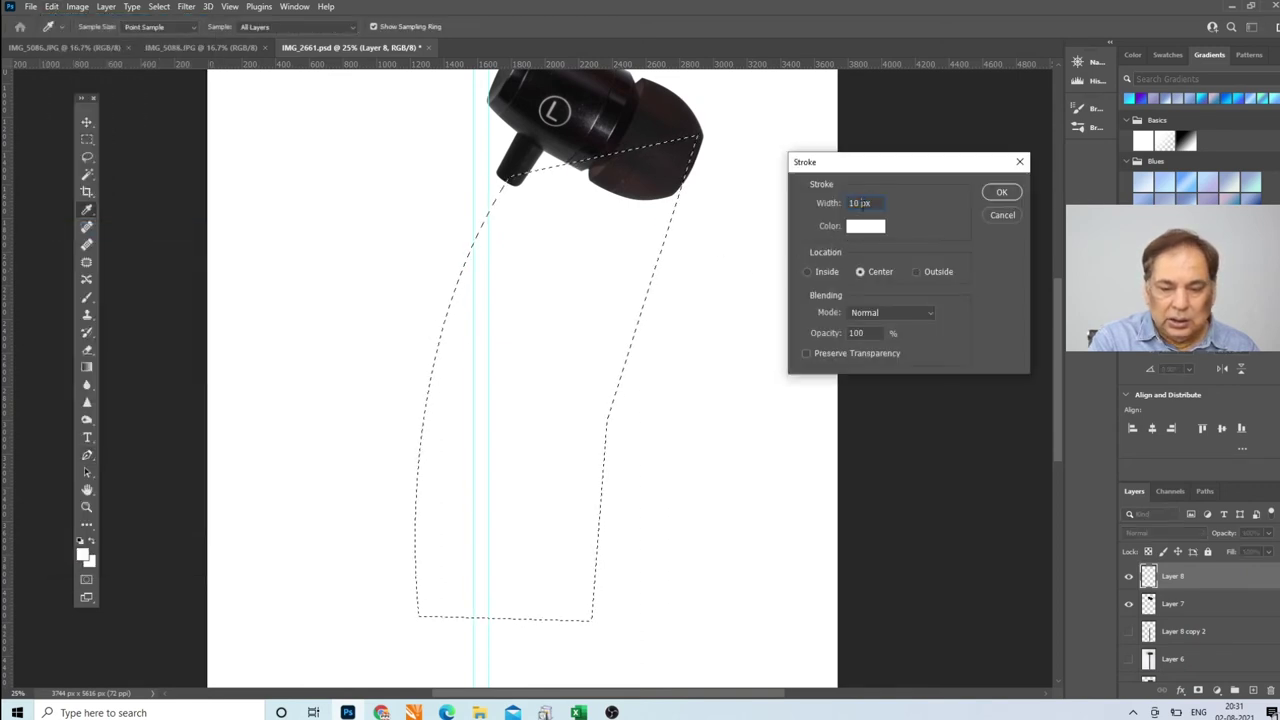
{"action": "type", "text": "80px"}
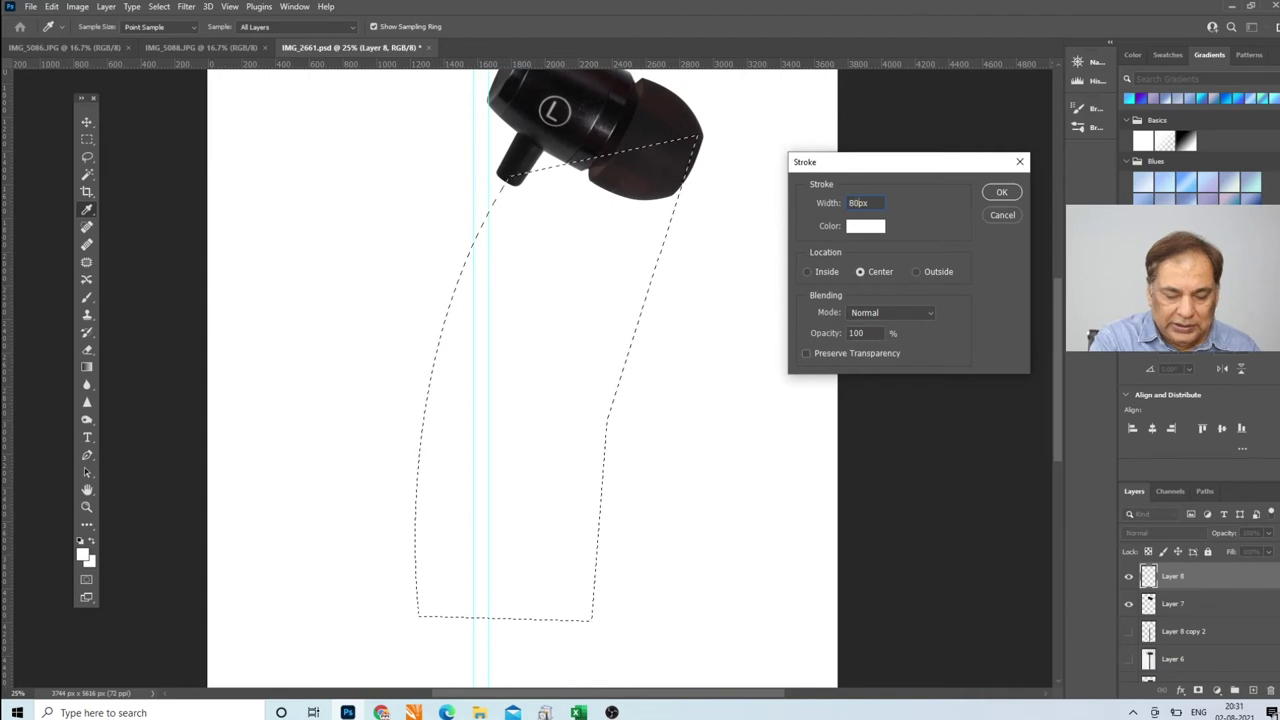
{"action": "left_click", "coordinate": [862, 226]}
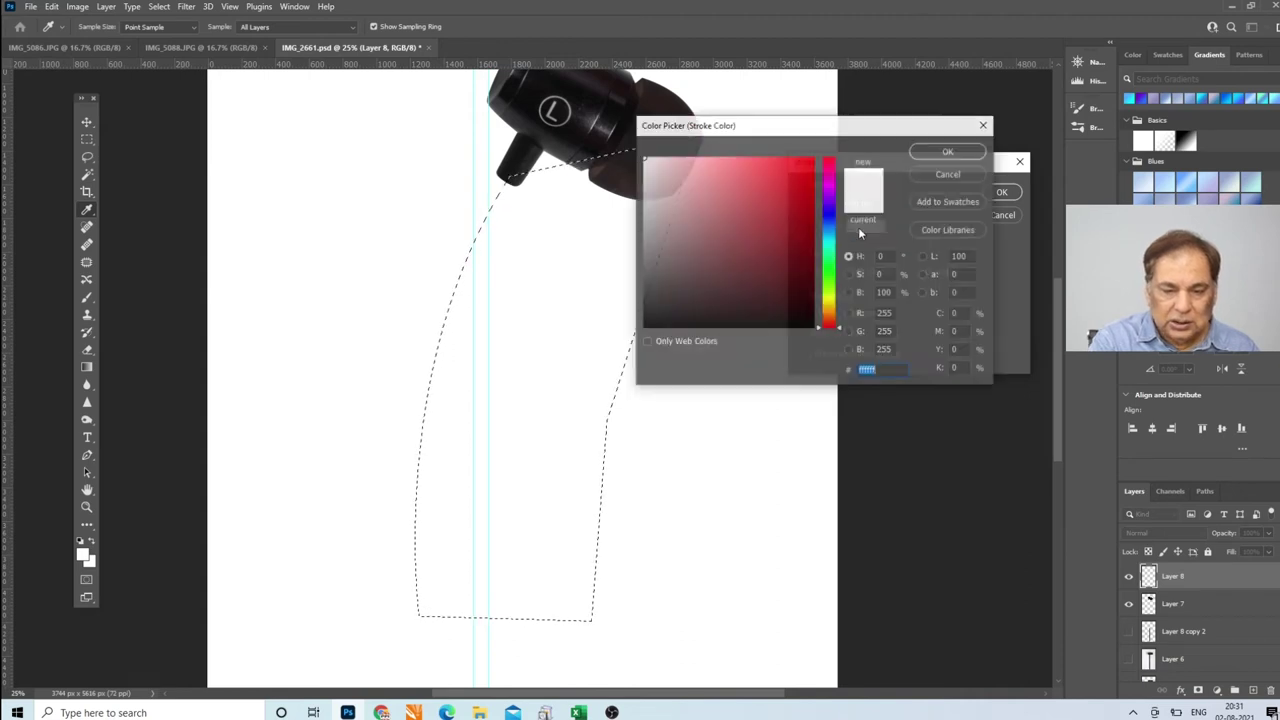
{"action": "left_click", "coordinate": [643, 315]}
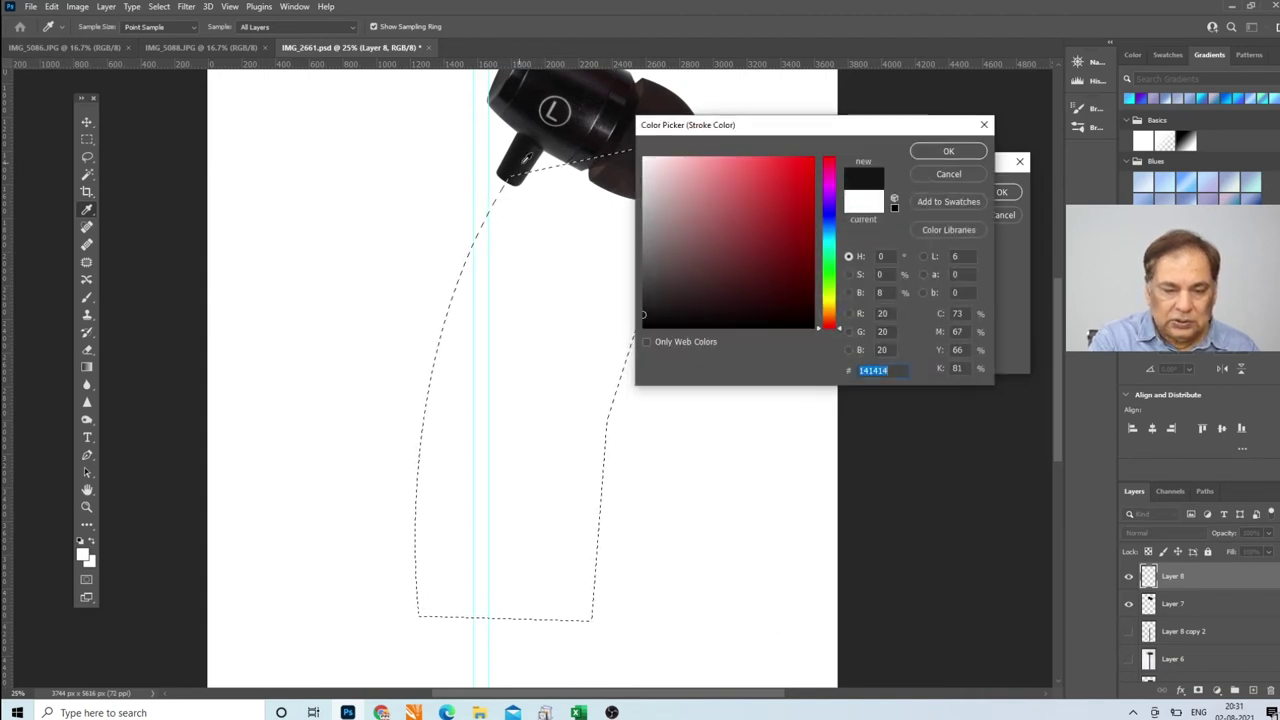
{"action": "left_click", "coordinate": [950, 152]}
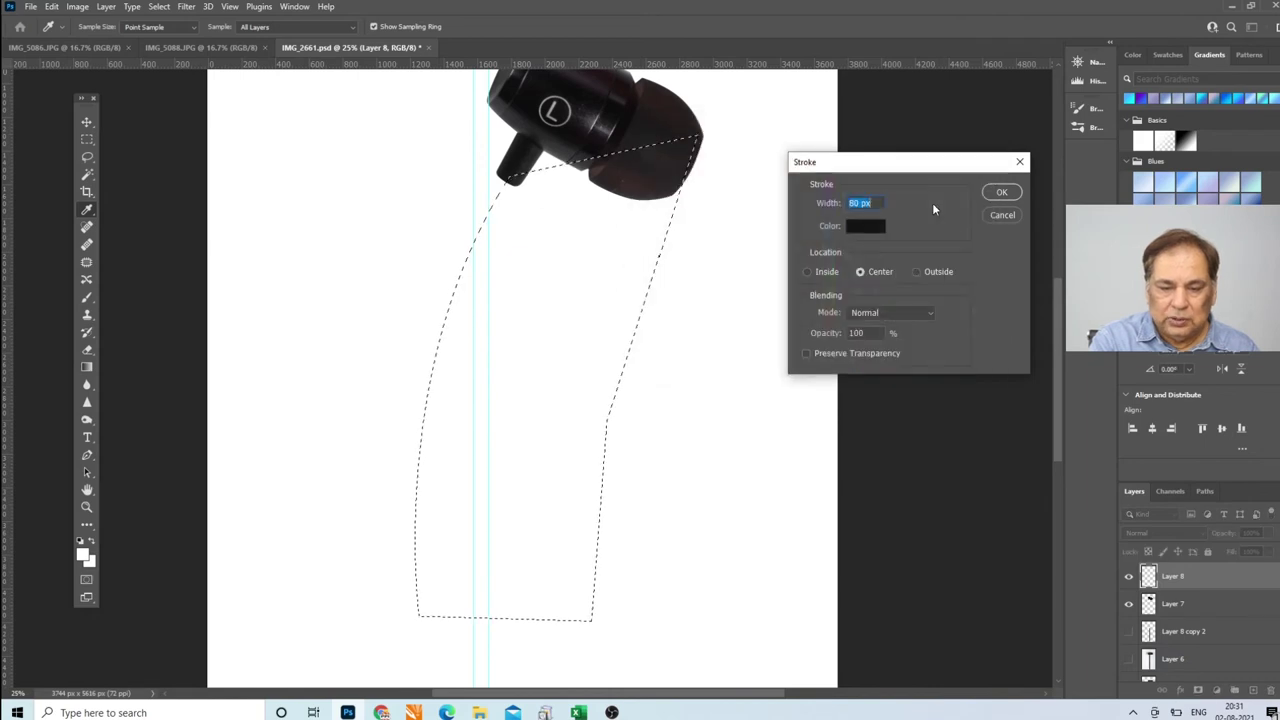
{"action": "left_click", "coordinate": [997, 195]}
{"action": "key", "text": "p"}
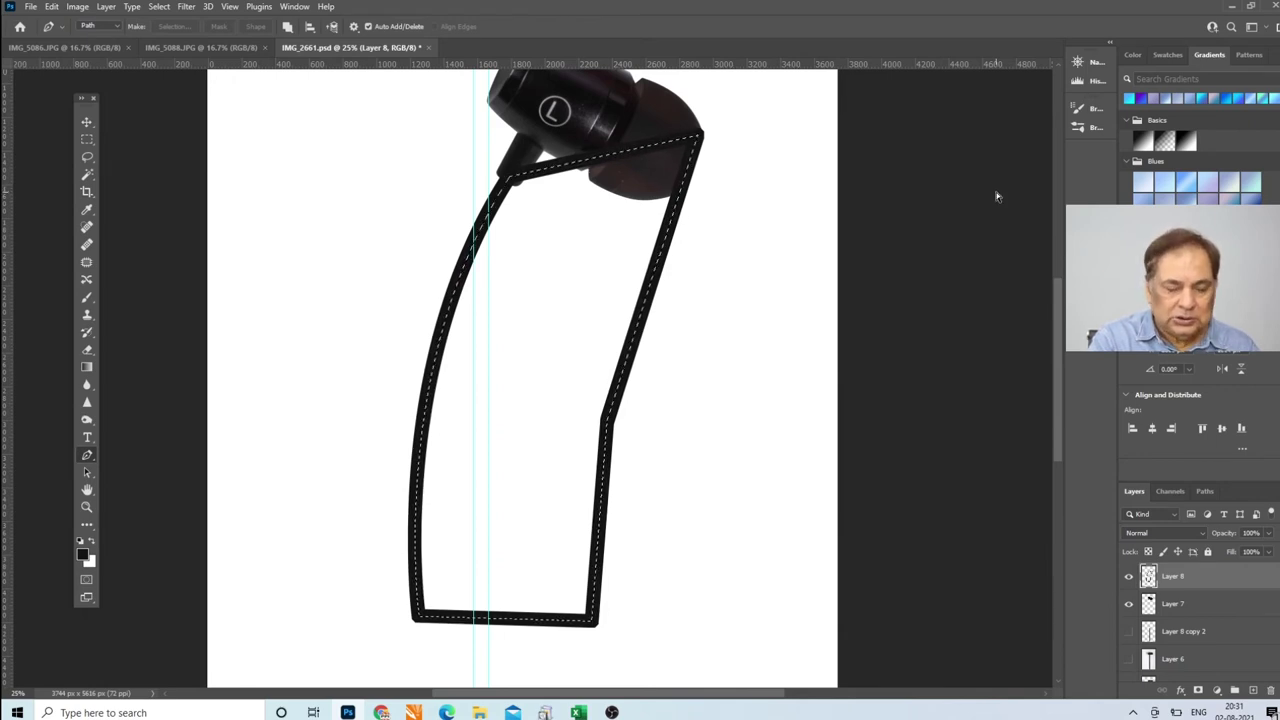
{"action": "key", "text": "ctrl+d"}
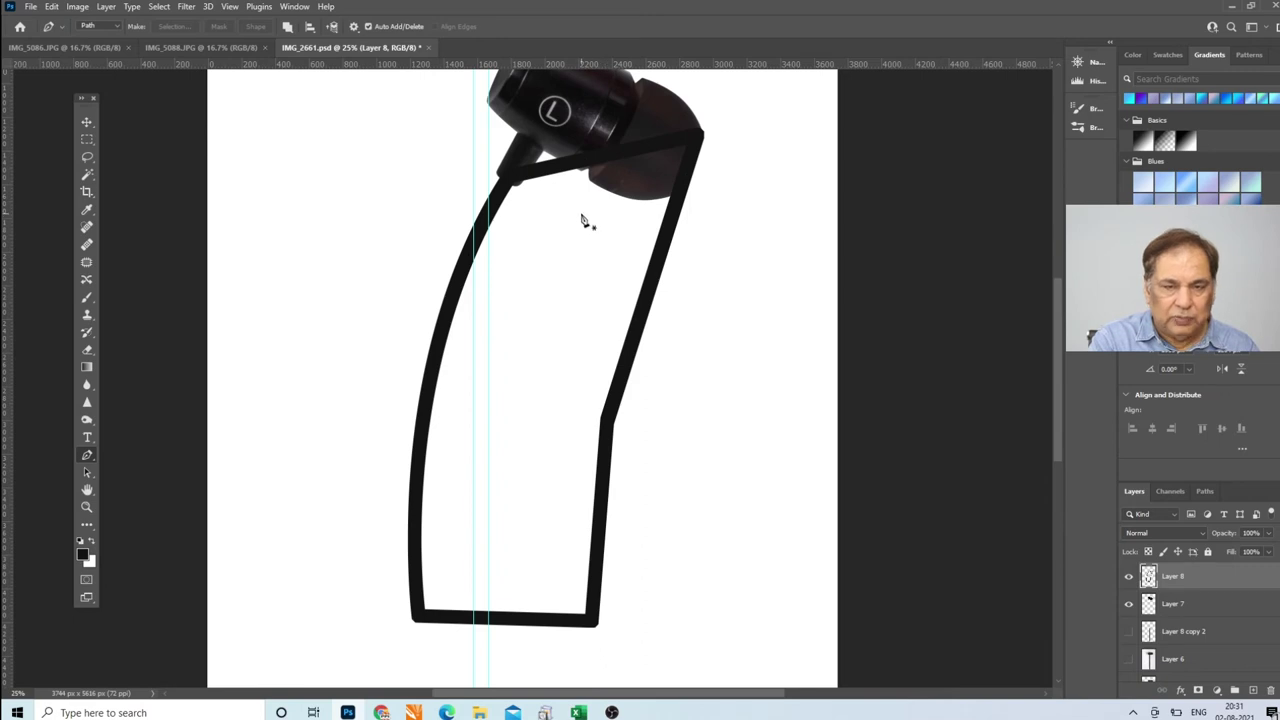
Pen-draw a closed path enclosing the right and lower parts of the black outline
{"action": "left_click", "coordinate": [504, 169]}
{"action": "left_click", "coordinate": [510, 363]}
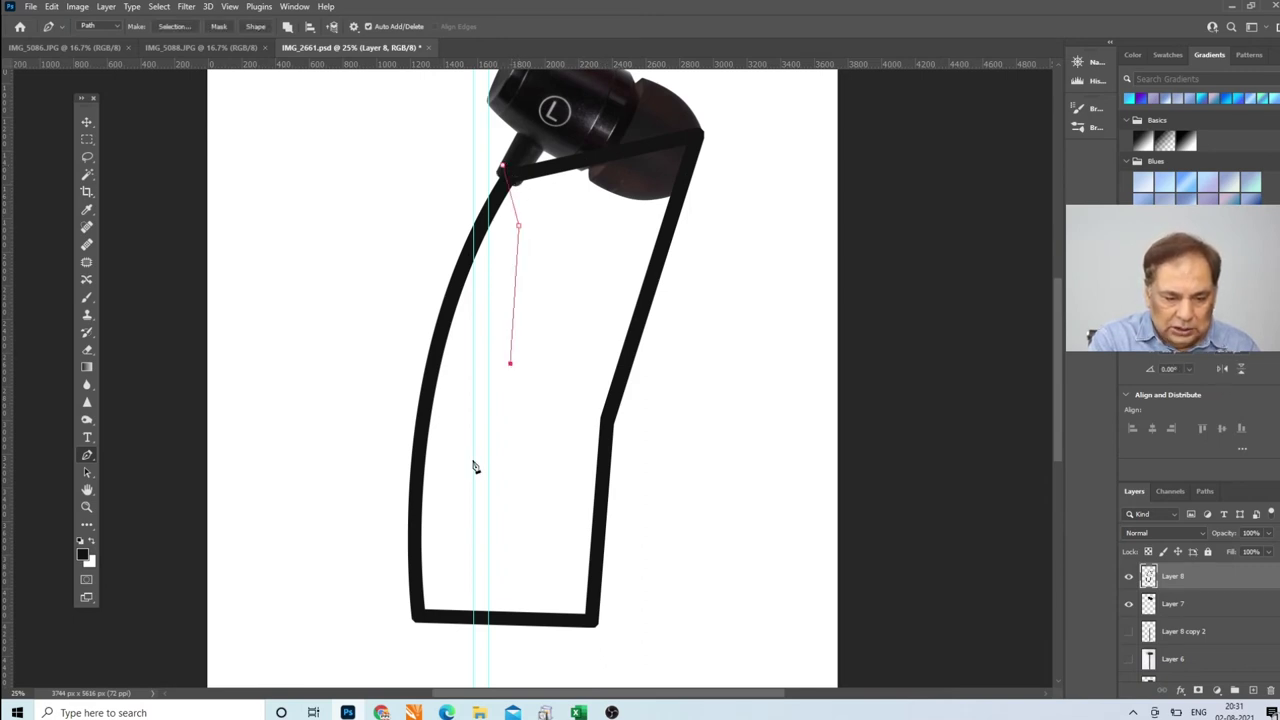
{"action": "left_click", "coordinate": [433, 590]}
{"action": "left_click_drag", "start_coordinate": [406, 621], "coordinate": [423, 657]}
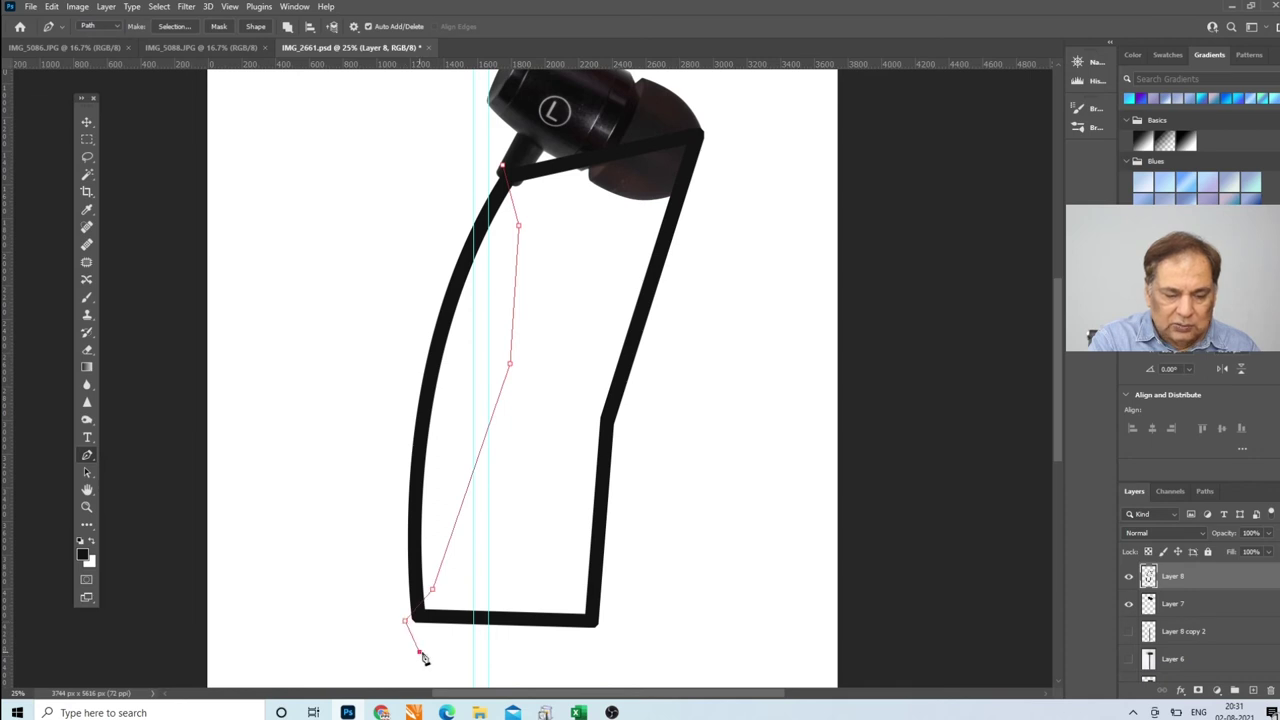
{"action": "left_click", "coordinate": [675, 622]}
{"action": "left_click", "coordinate": [749, 123]}
{"action": "left_click", "coordinate": [711, 92]}
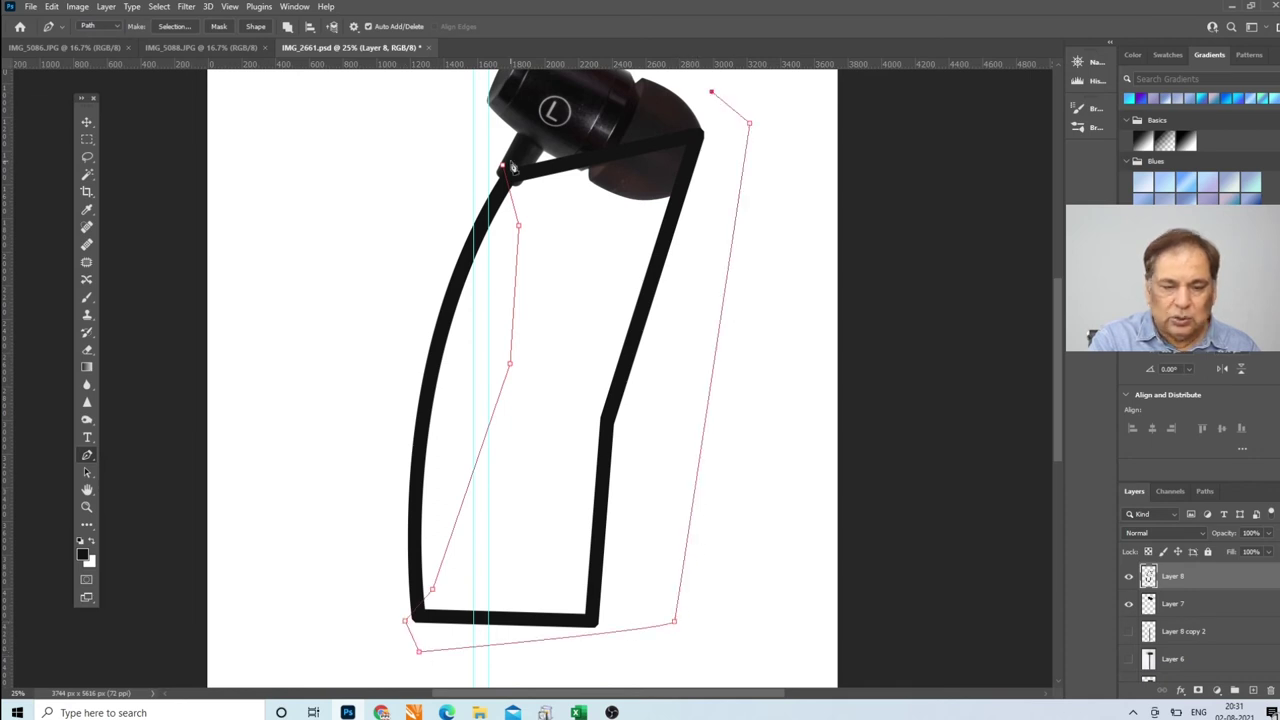
{"action": "left_click", "coordinate": [505, 166]}
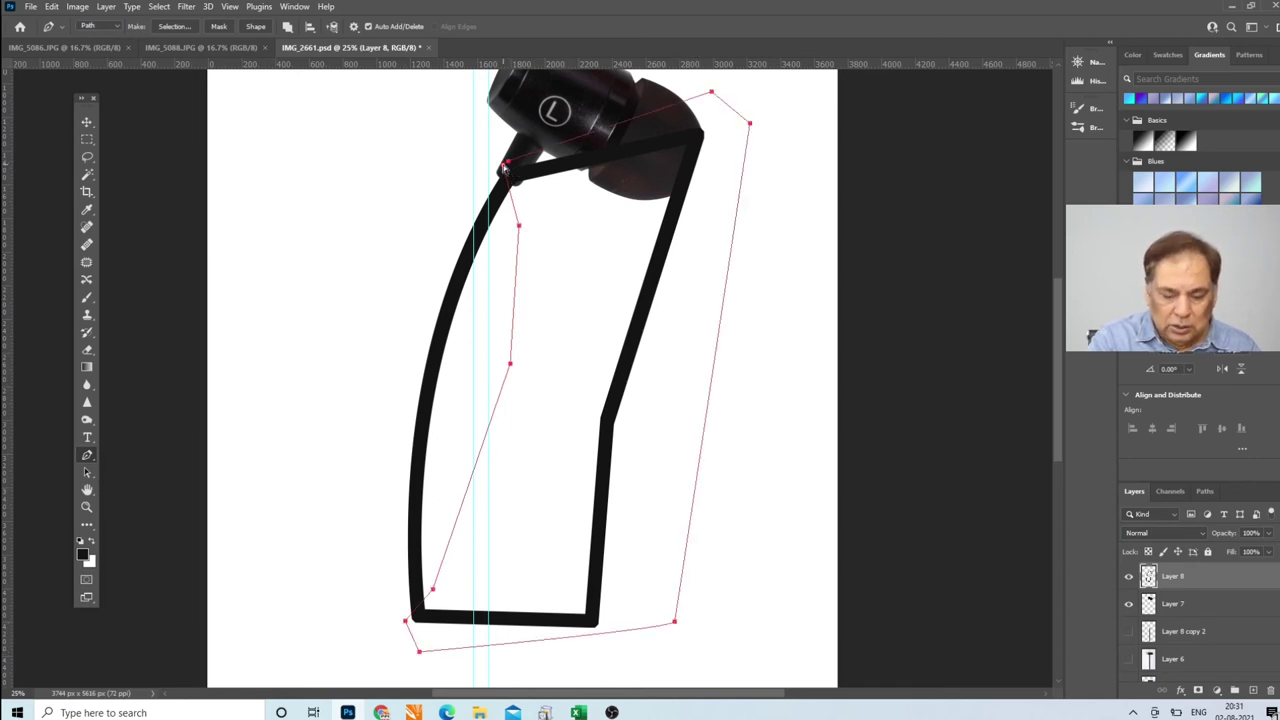
Delete the enclosed outline parts from Layer 8 and deselect, leaving one curved cable
{"action": "key", "text": "ctrl+Return"}
{"action": "key", "text": "Delete"}
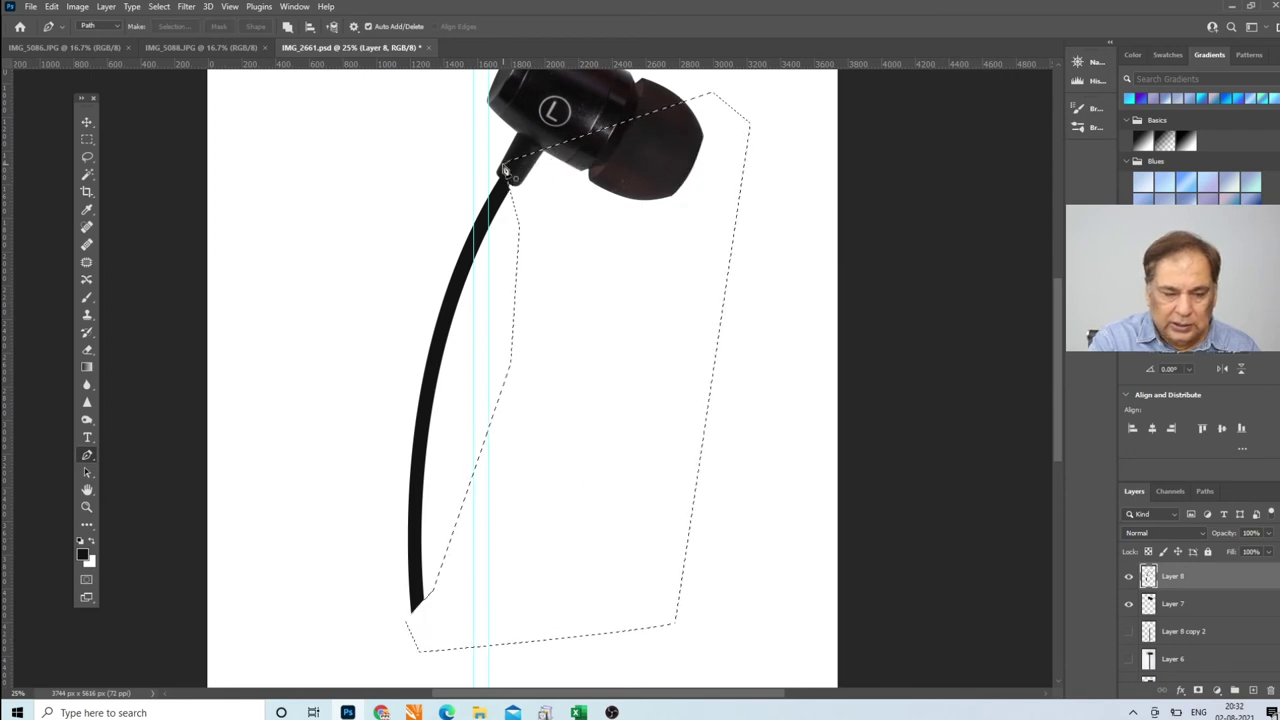
{"action": "key", "text": "ctrl+d"}
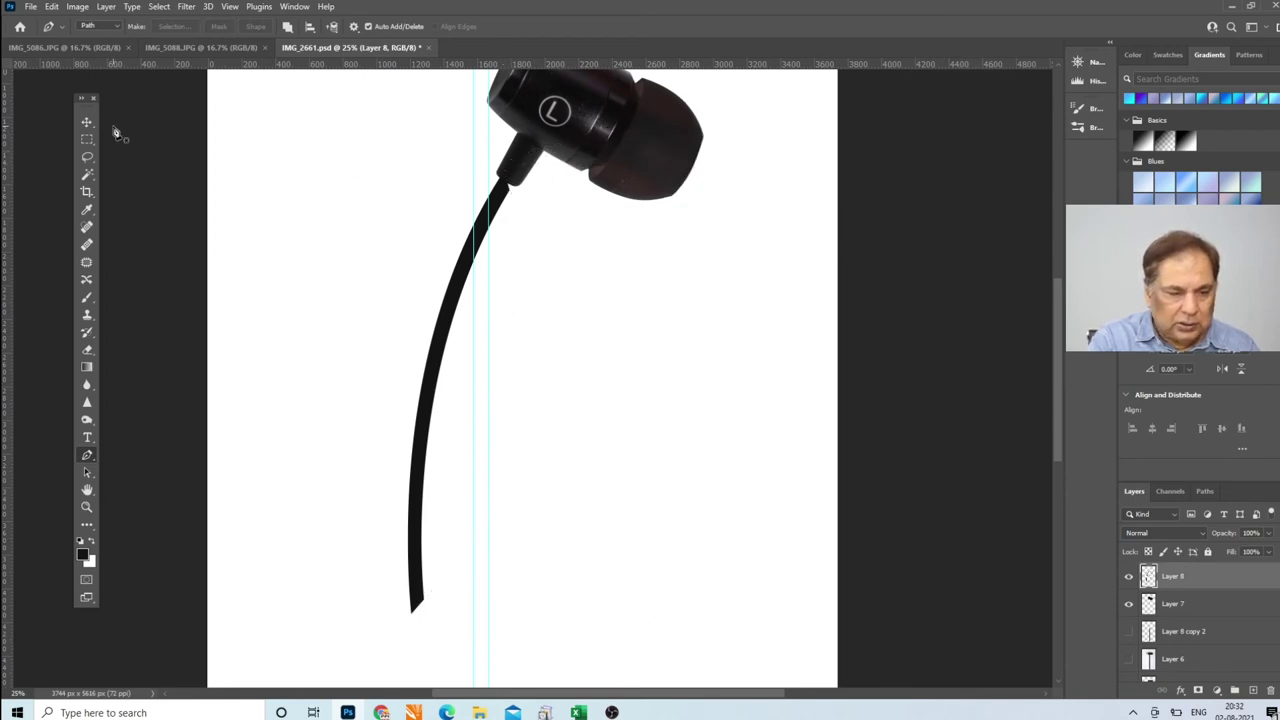
Nudge the cable layer slightly up so it meets the earbud's stem
{"action": "left_click", "coordinate": [88, 122]}
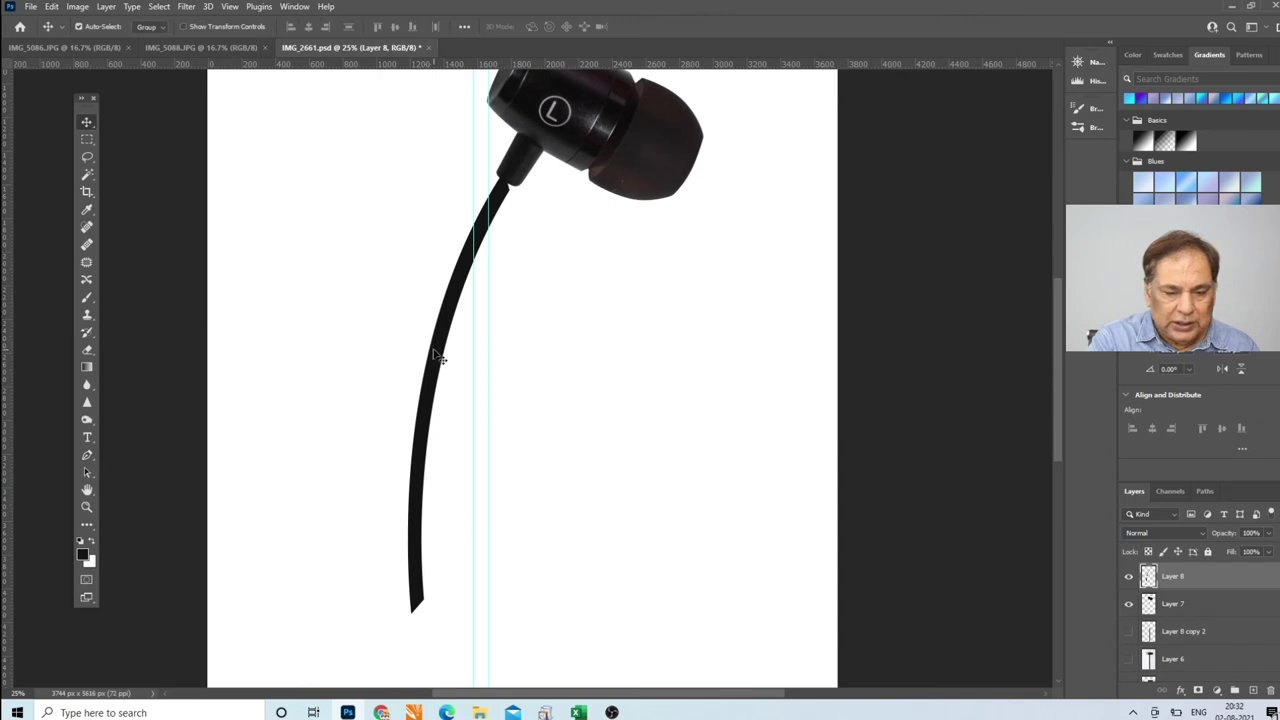
{"action": "left_click_drag", "start_coordinate": [438, 358], "coordinate": [437, 348]}
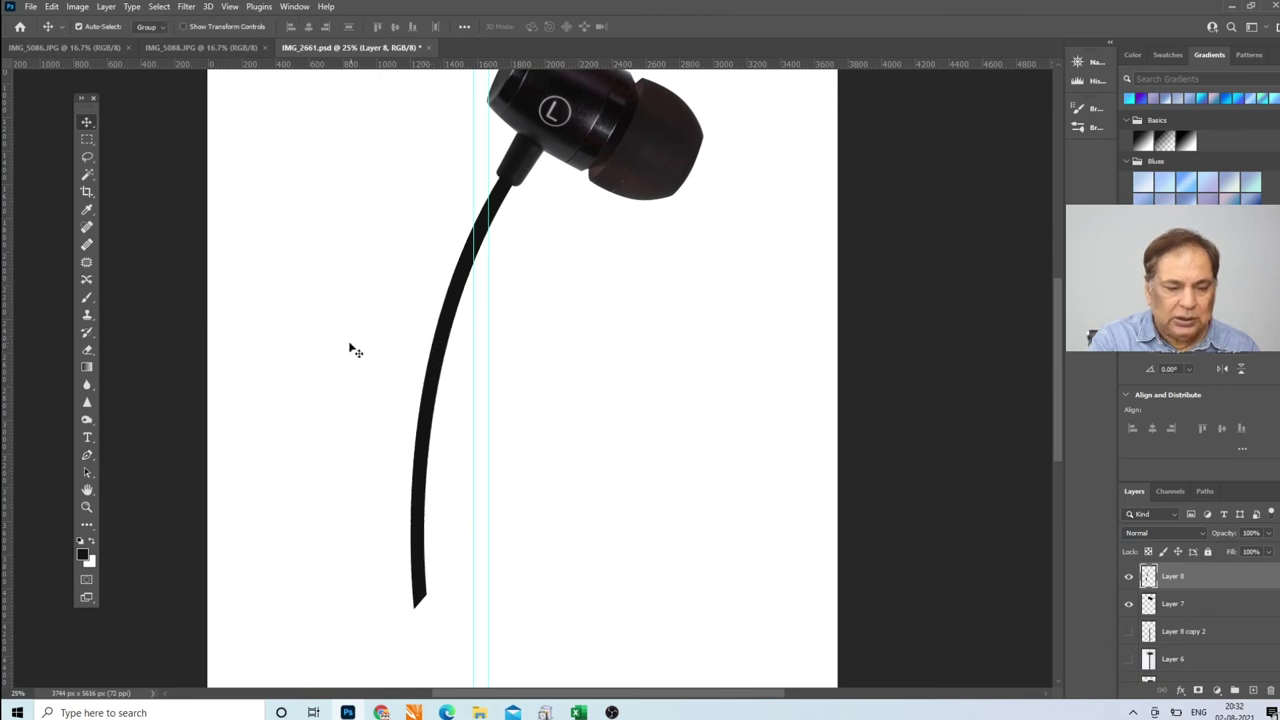
{"action": "left_click", "coordinate": [87, 508]}
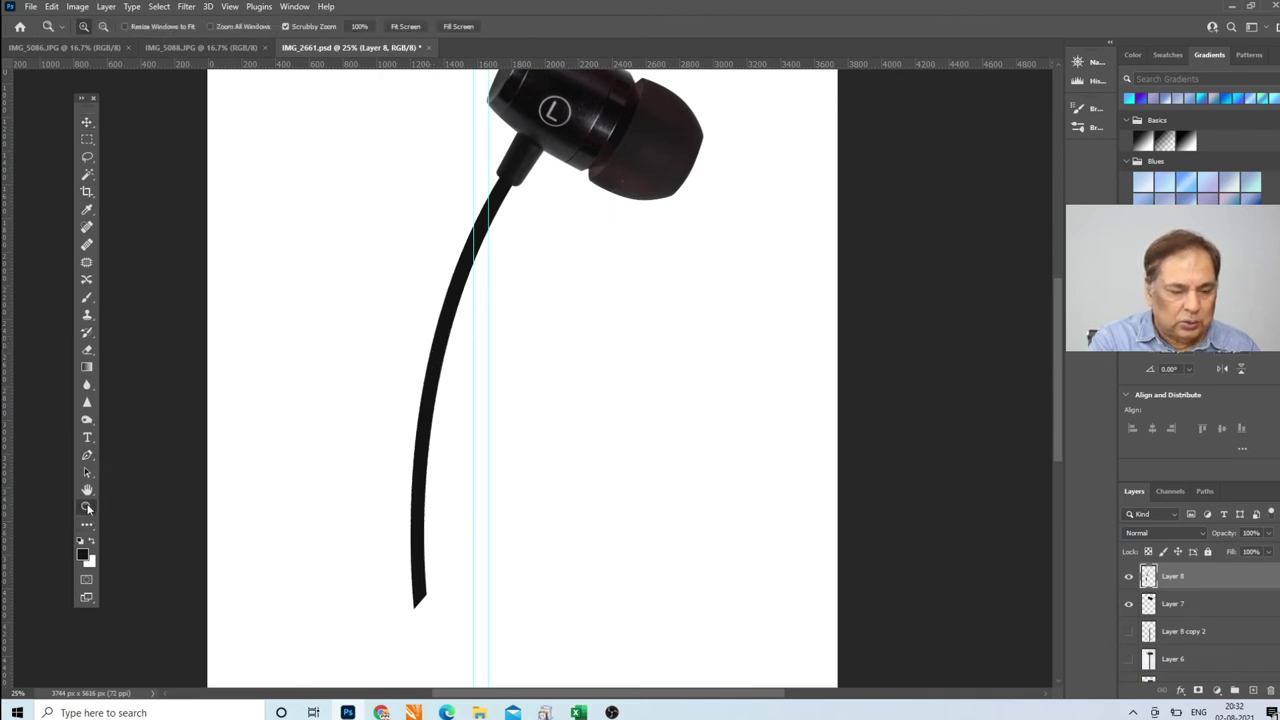
{"action": "left_click", "coordinate": [435, 597]}
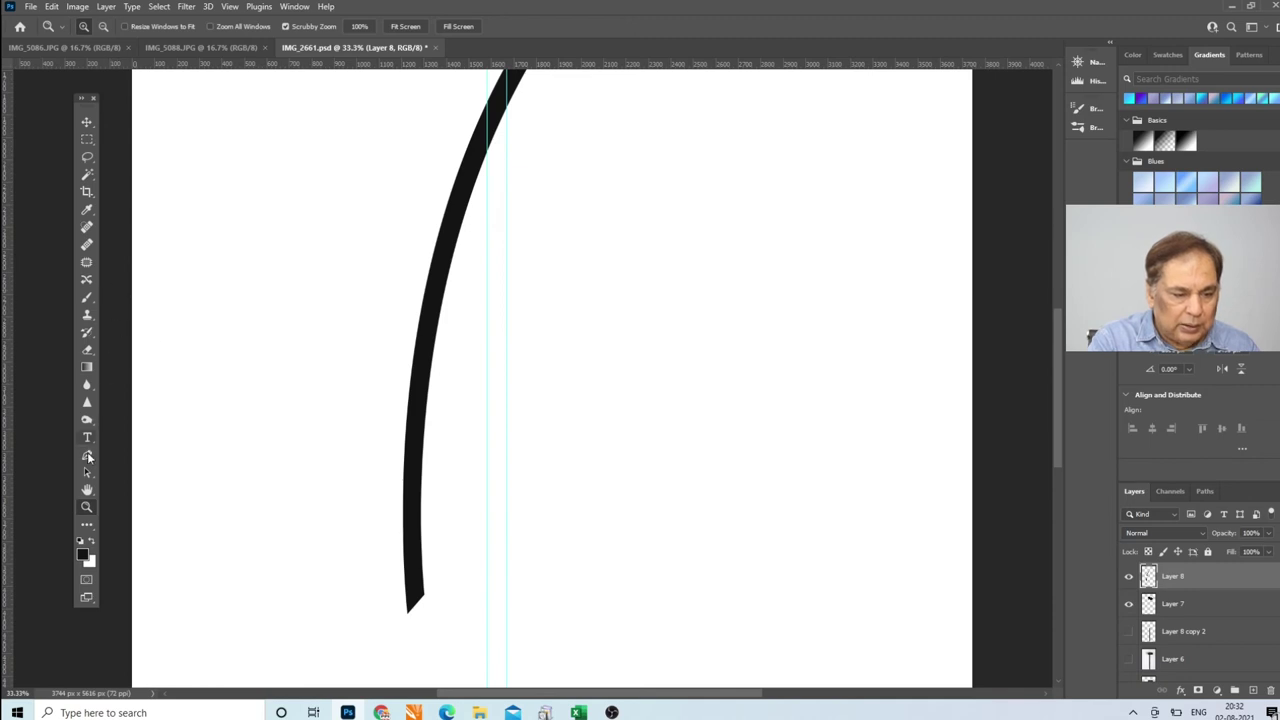
Start a pen path along the cable from its bottom tip up toward the nozzle
{"action": "left_click", "coordinate": [87, 457]}
{"action": "left_click", "coordinate": [414, 607]}
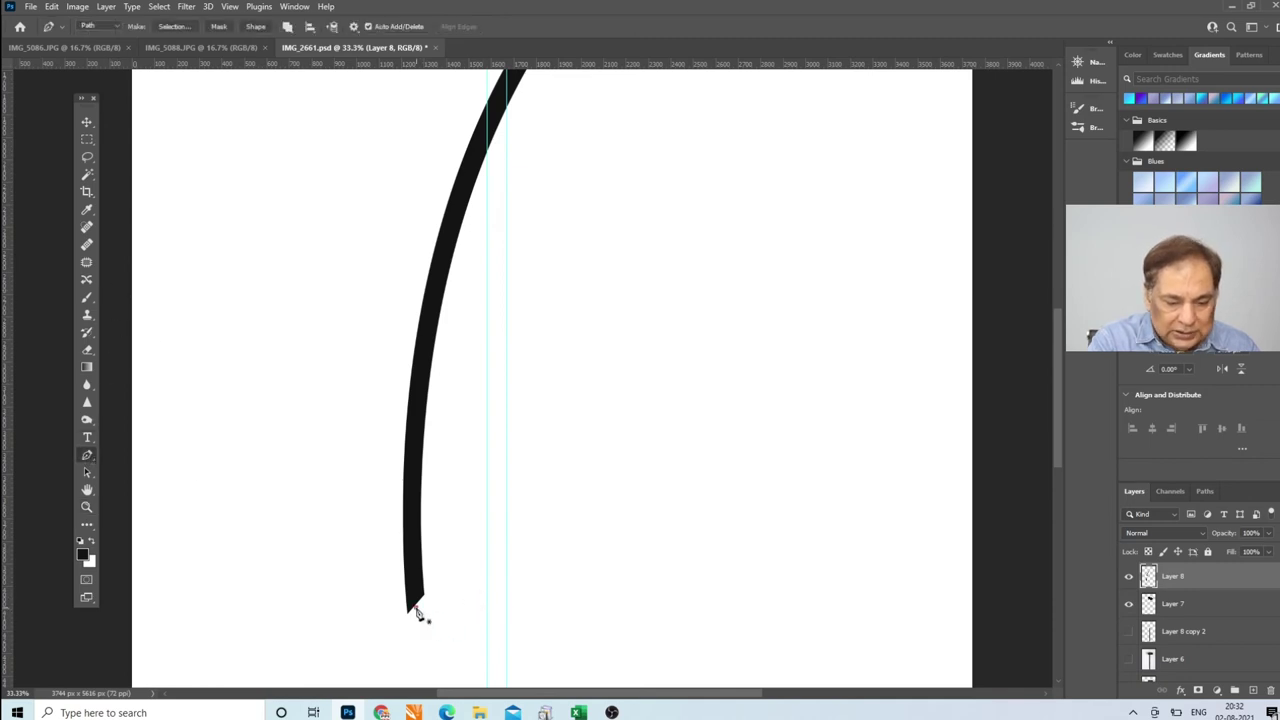
{"action": "left_click_drag", "start_coordinate": [426, 470], "coordinate": [423, 455]}
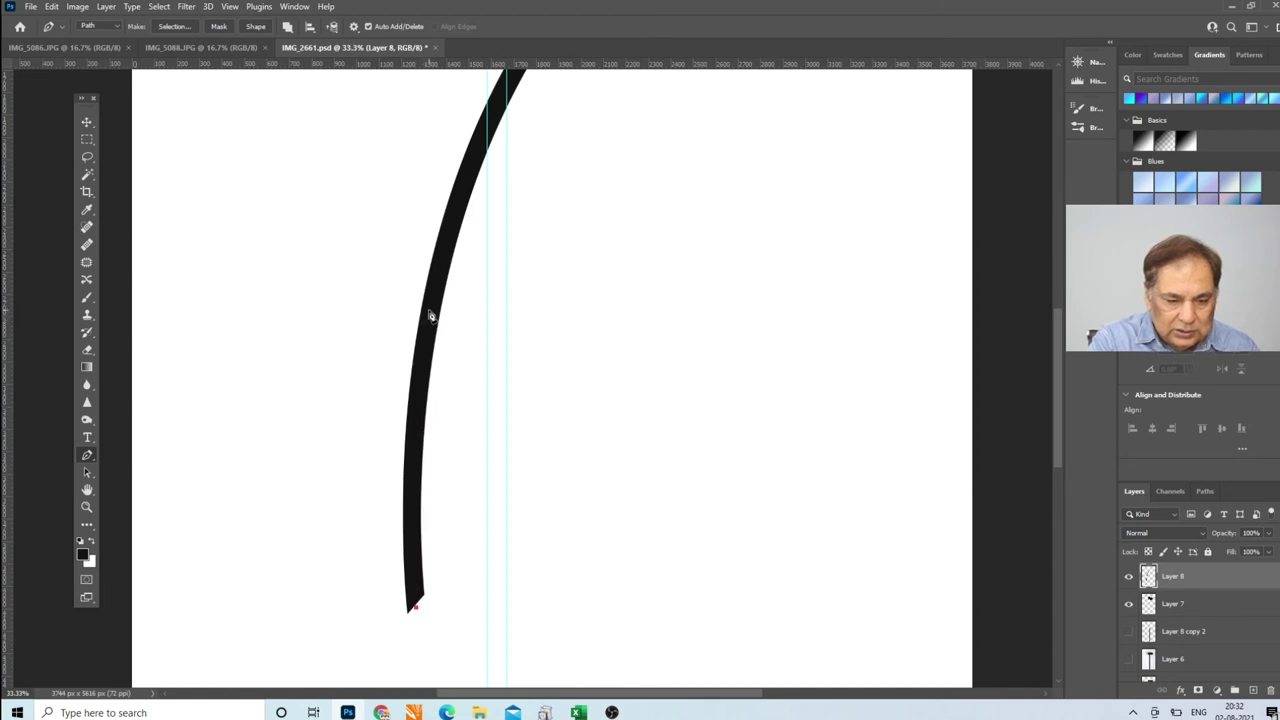
{"action": "left_click_drag", "start_coordinate": [430, 311], "coordinate": [456, 222]}
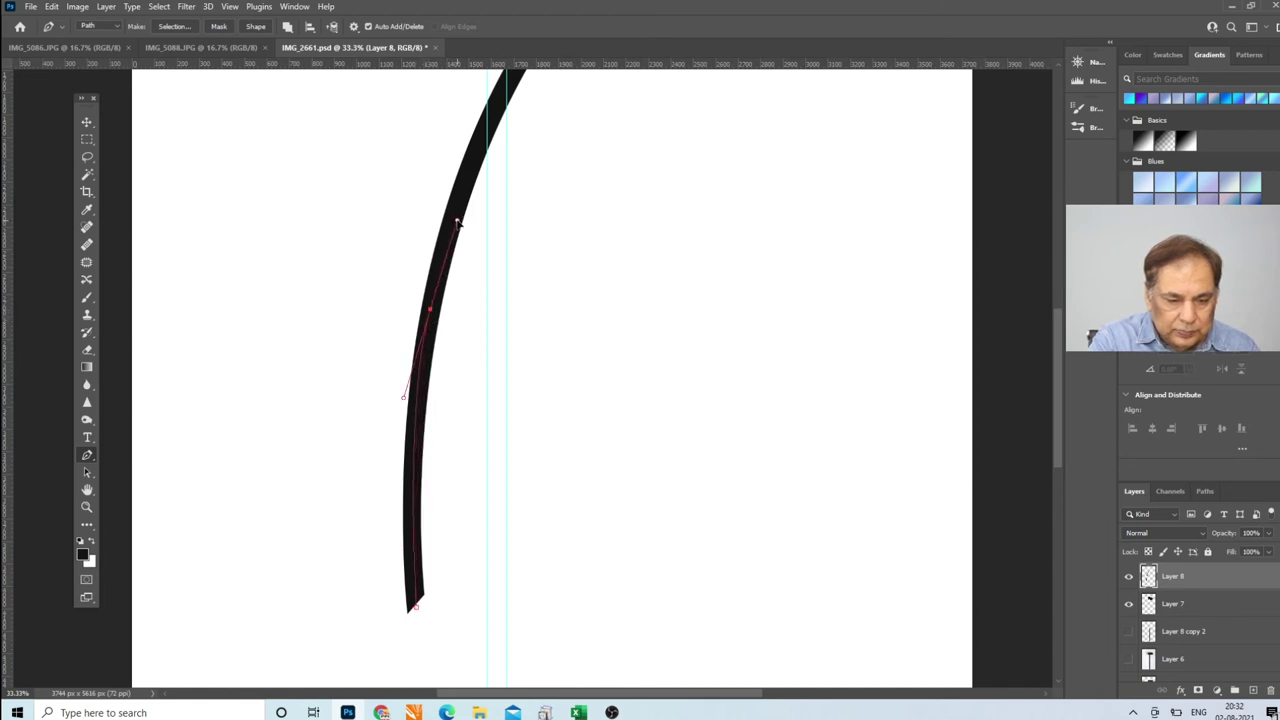
{"action": "key", "text": "Return"}
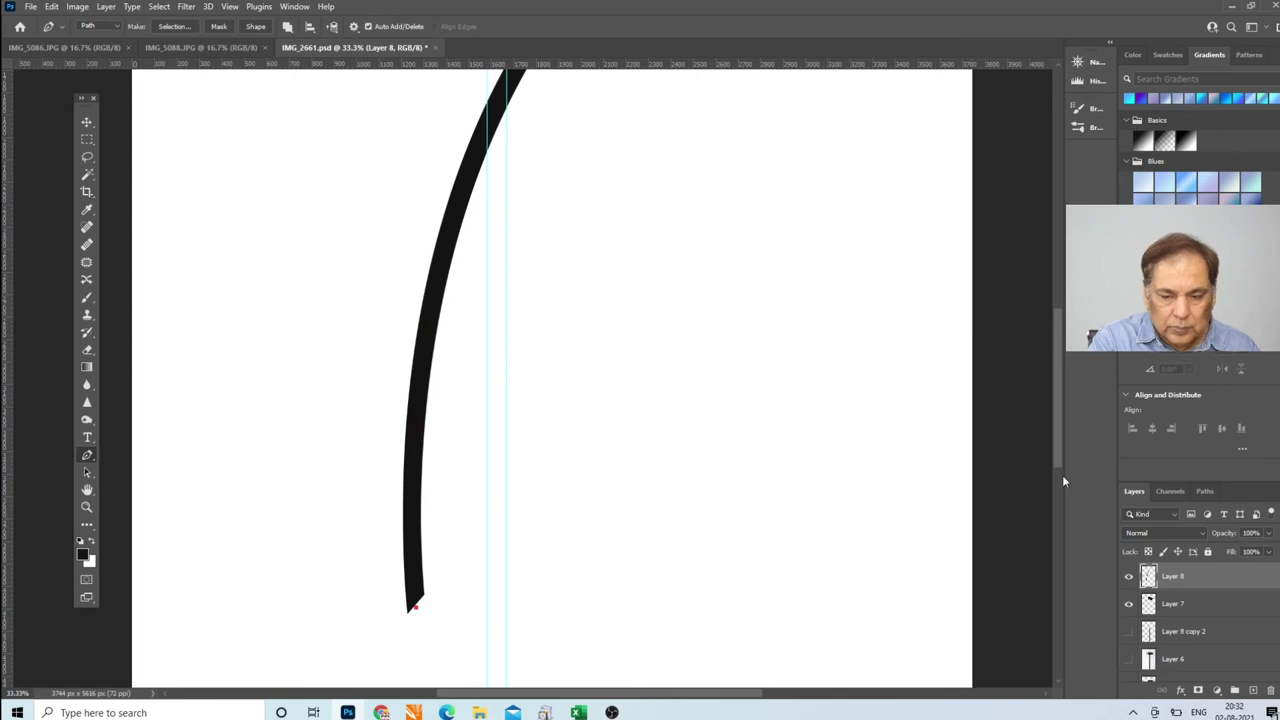
{"action": "left_click_drag", "start_coordinate": [1055, 459], "coordinate": [1053, 456]}
{"action": "key", "text": "ctrl+minus"}
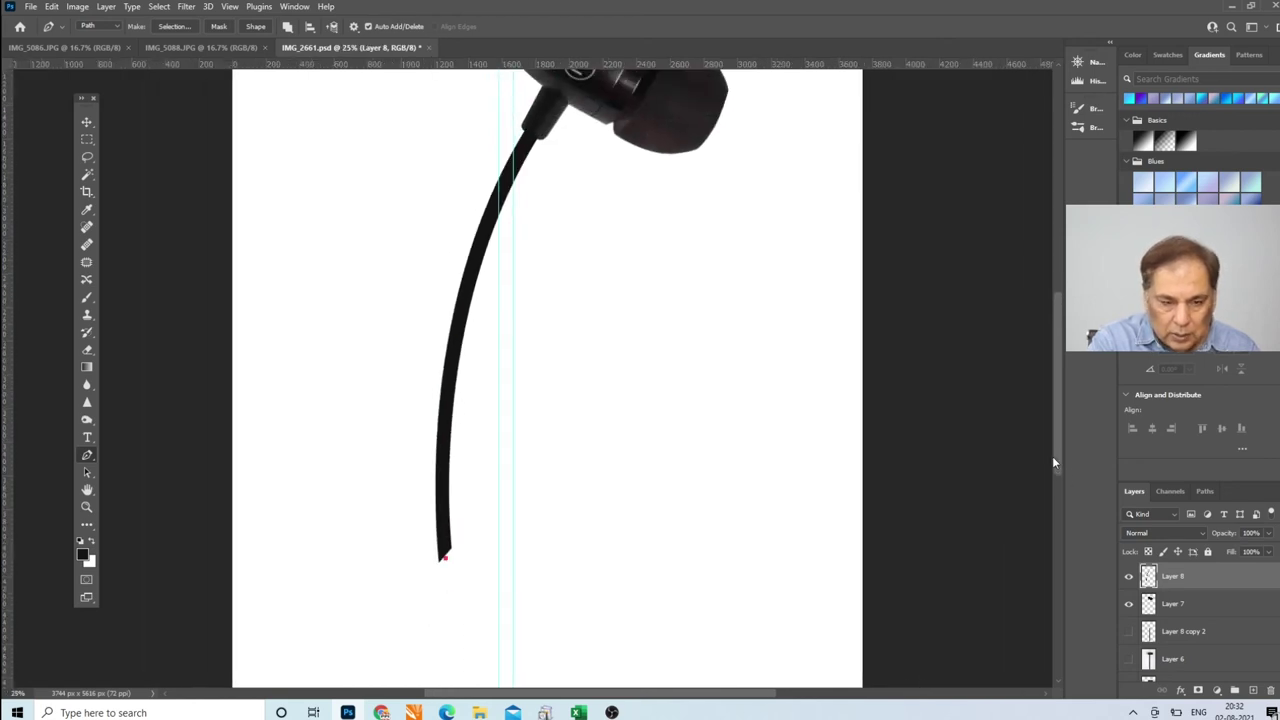
{"action": "key", "text": "ctrl+minus"}
Finish the pen path along the cable from the stem to its lower end and load it as a selection
{"action": "left_click_drag", "start_coordinate": [533, 213], "coordinate": [605, 98]}
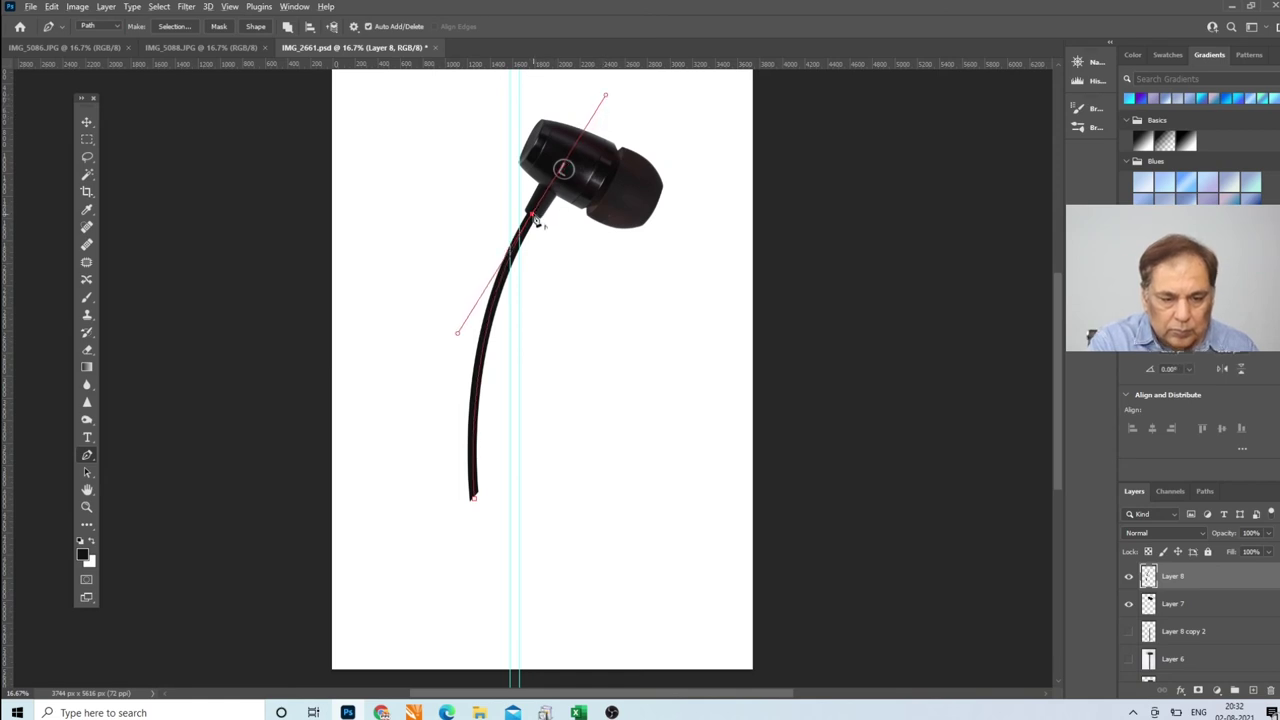
{"action": "left_click_drag", "start_coordinate": [560, 374], "coordinate": [520, 497]}
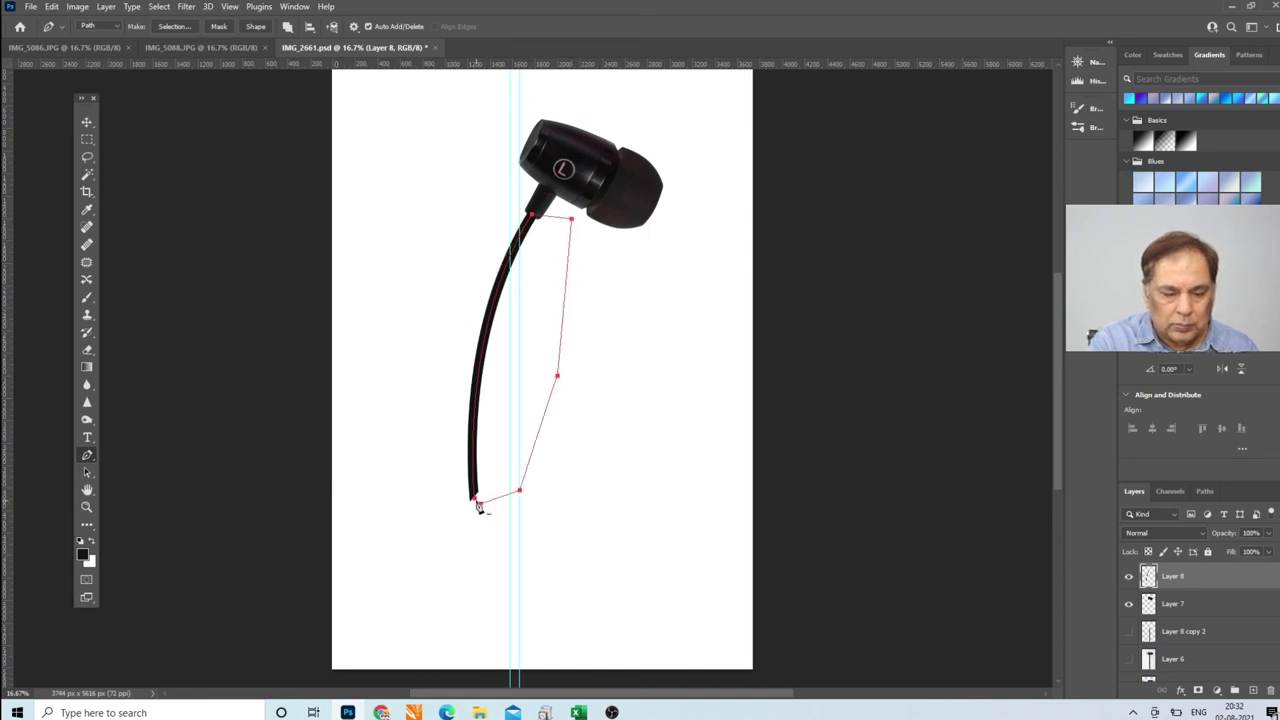
{"action": "left_click", "coordinate": [477, 504]}
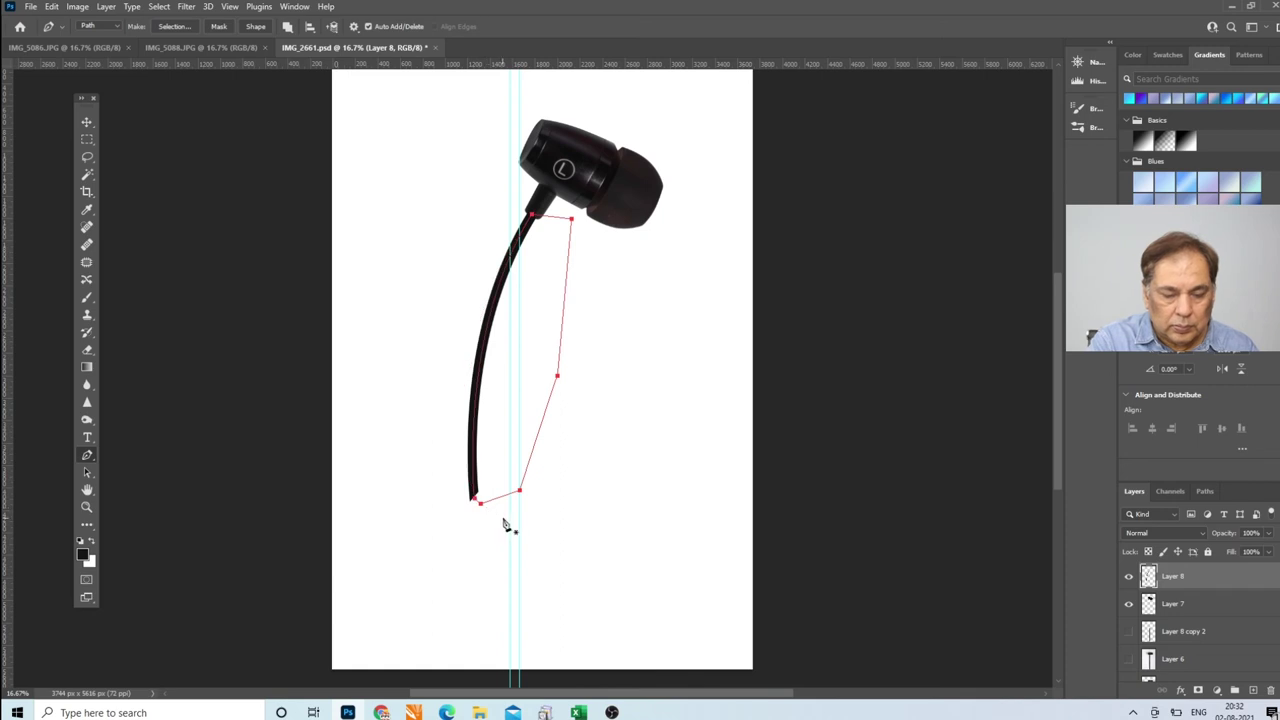
{"action": "key", "text": "ctrl+Return"}
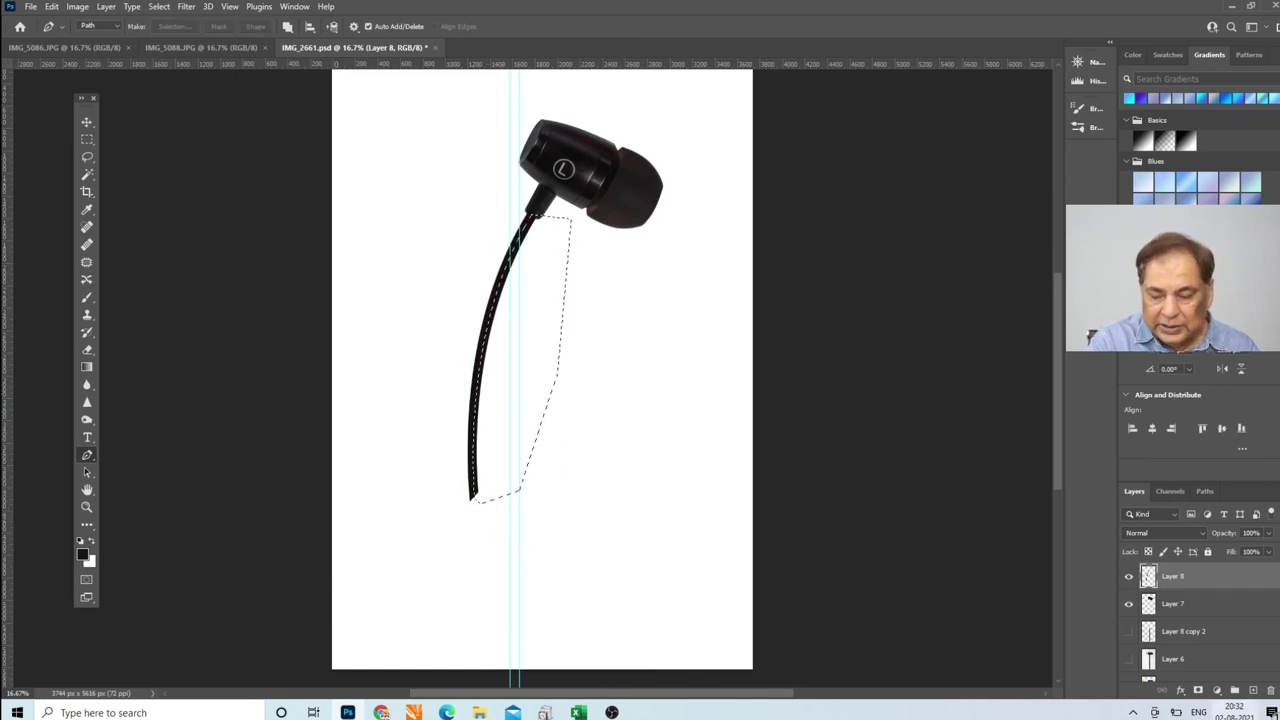
On new Layer 9, stroke the selection with an 8 px white line
{"action": "left_click", "coordinate": [1255, 692]}
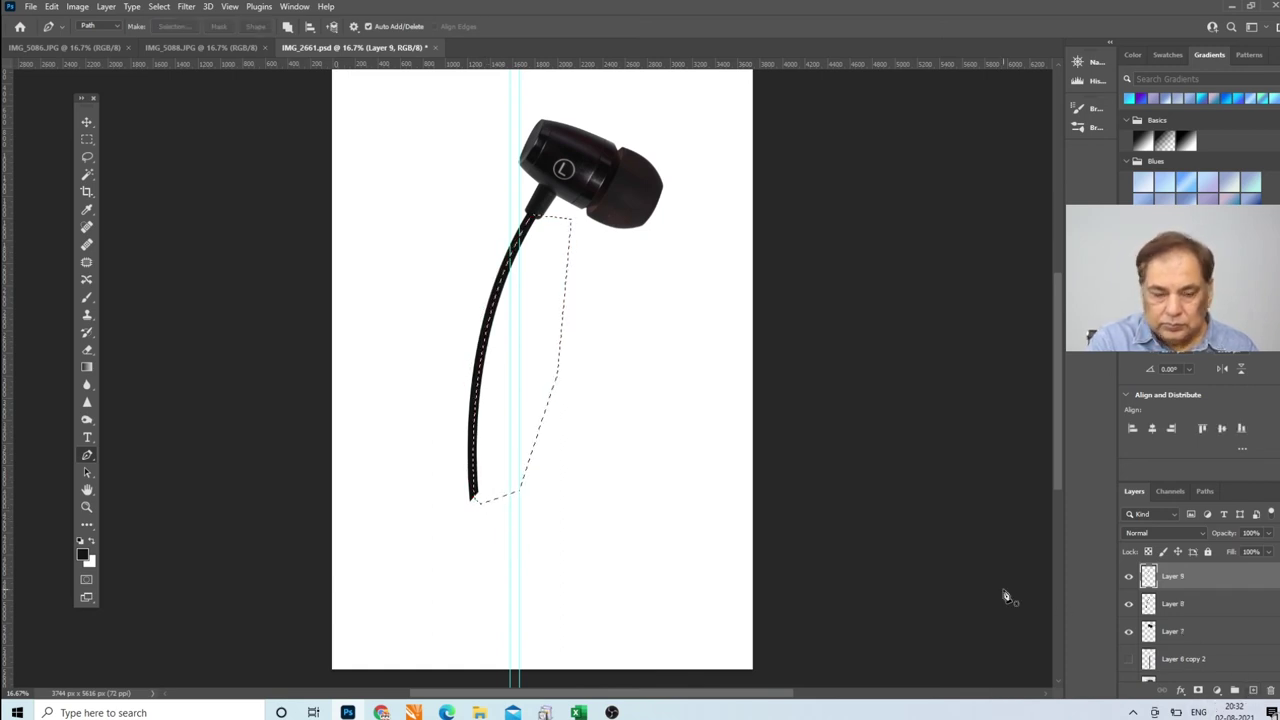
{"action": "left_click", "coordinate": [52, 8]}
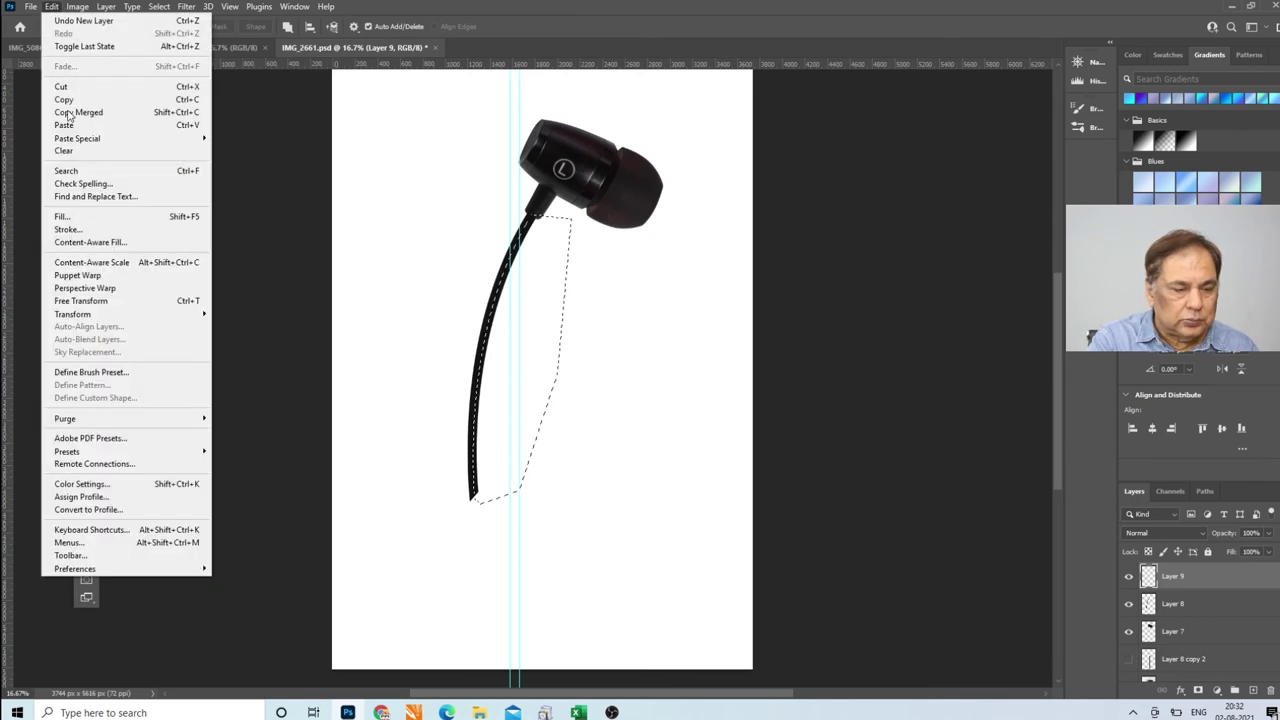
{"action": "left_click", "coordinate": [93, 230]}
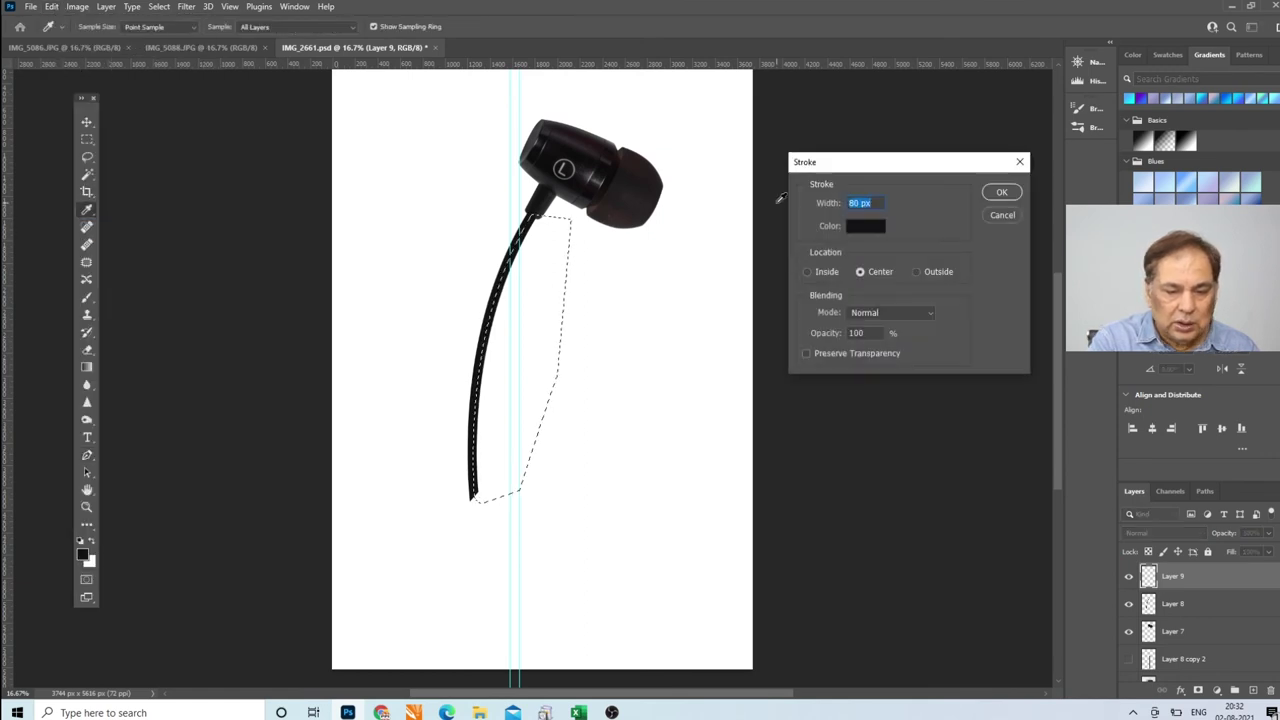
{"action": "left_click", "coordinate": [862, 228]}
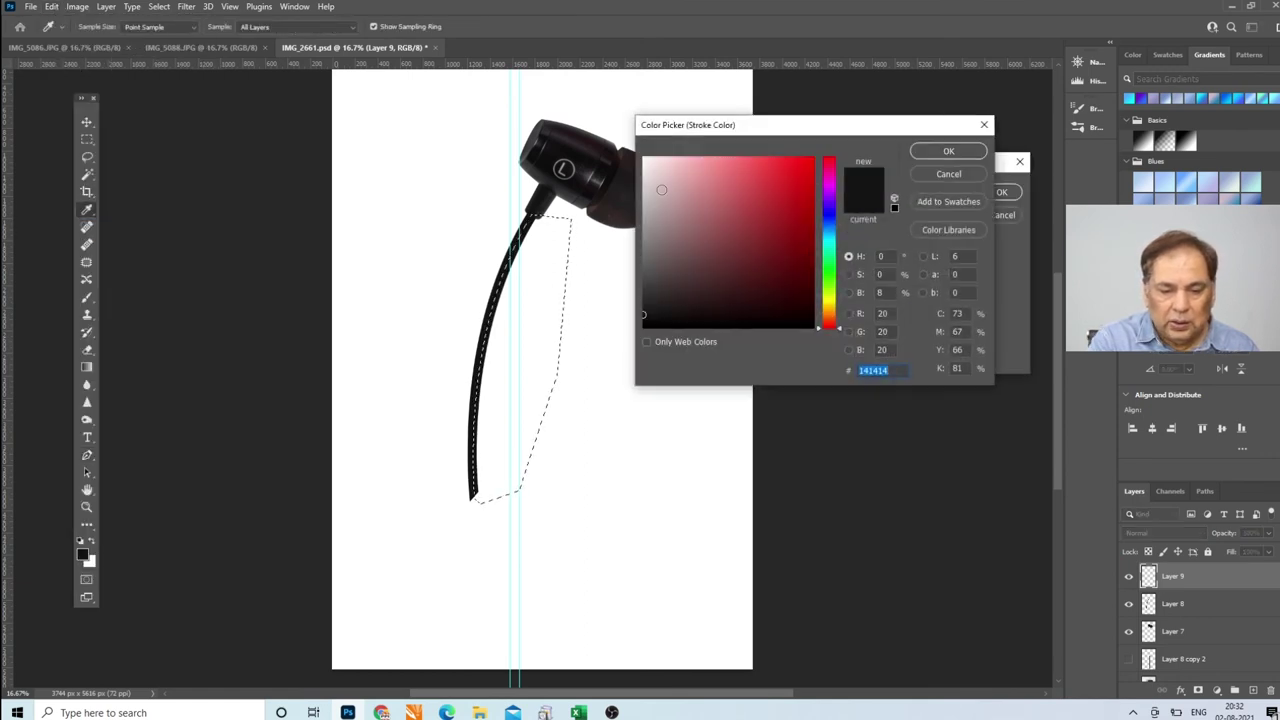
{"action": "left_click", "coordinate": [645, 160]}
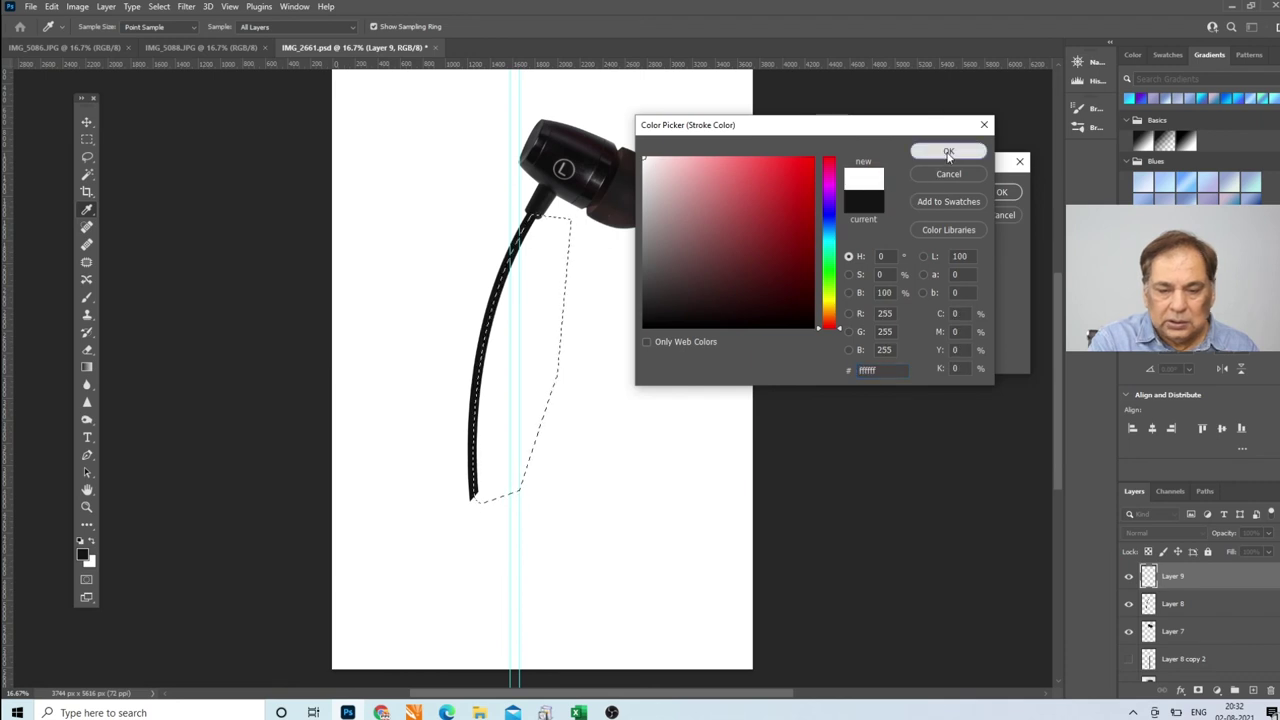
{"action": "left_click", "coordinate": [948, 151]}
{"action": "double_click", "coordinate": [855, 203]}
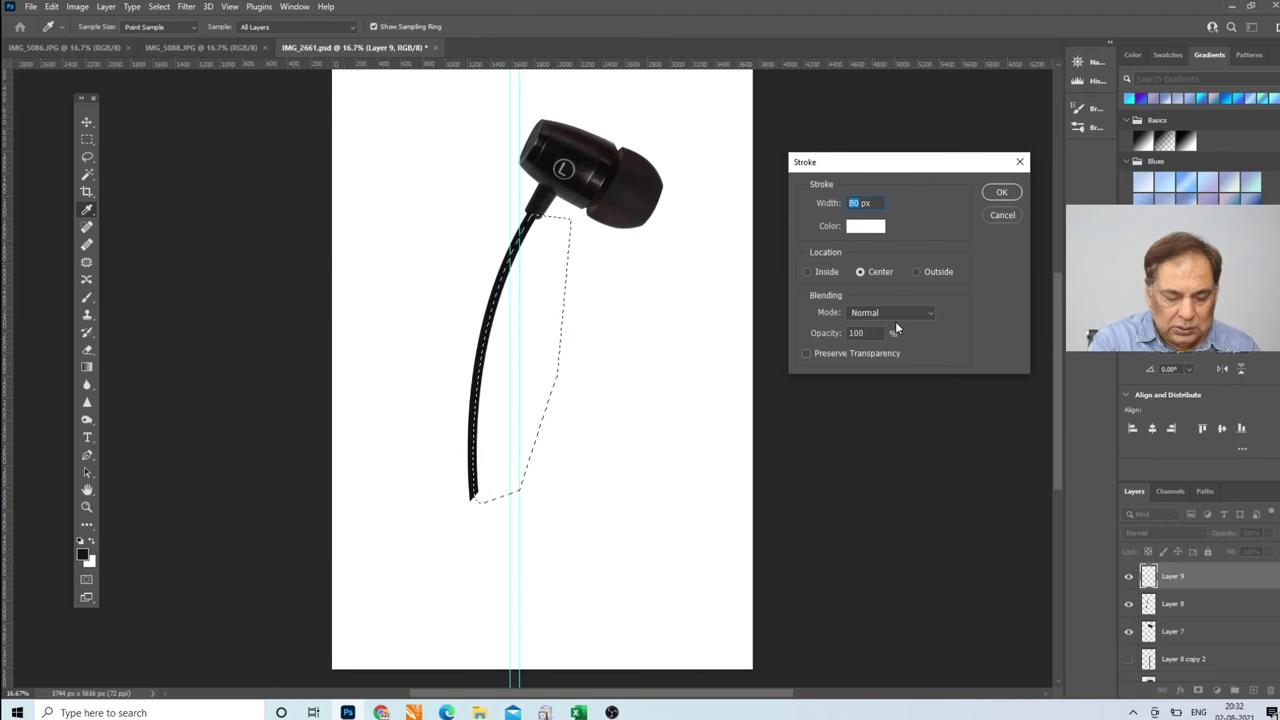
{"action": "type", "text": "8"}
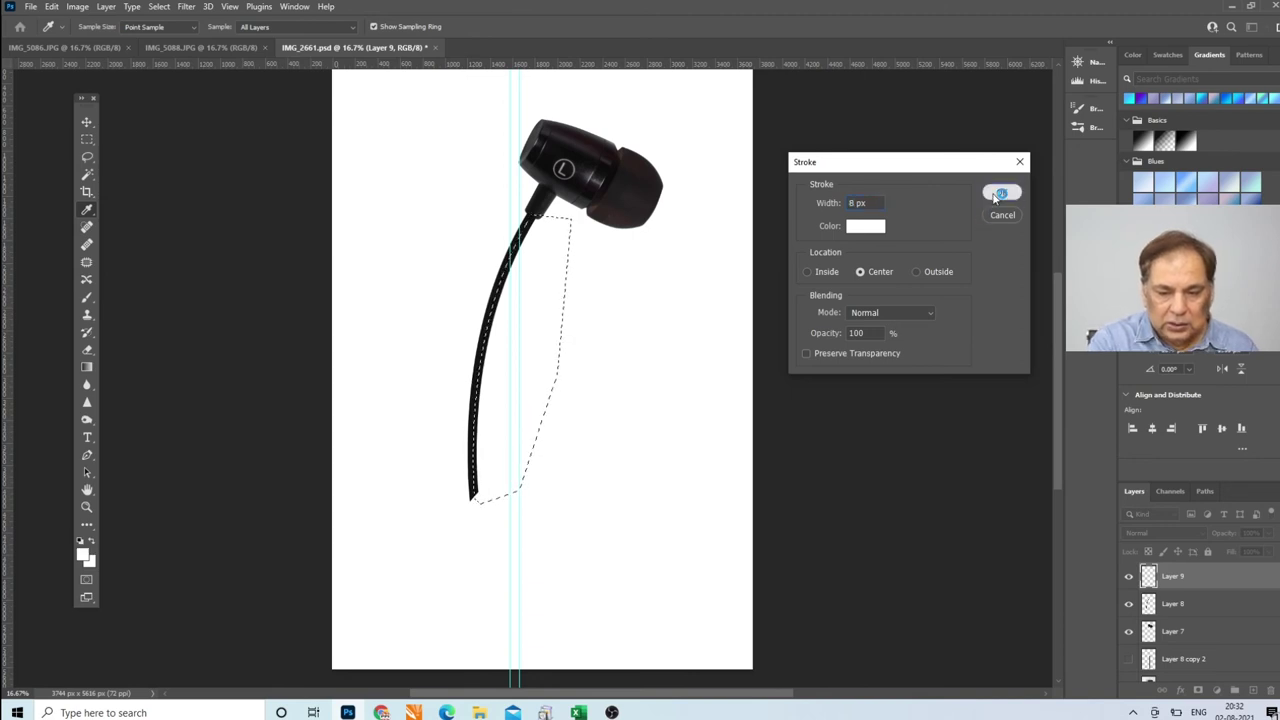
{"action": "left_click", "coordinate": [1001, 191]}
{"action": "key", "text": "p"}
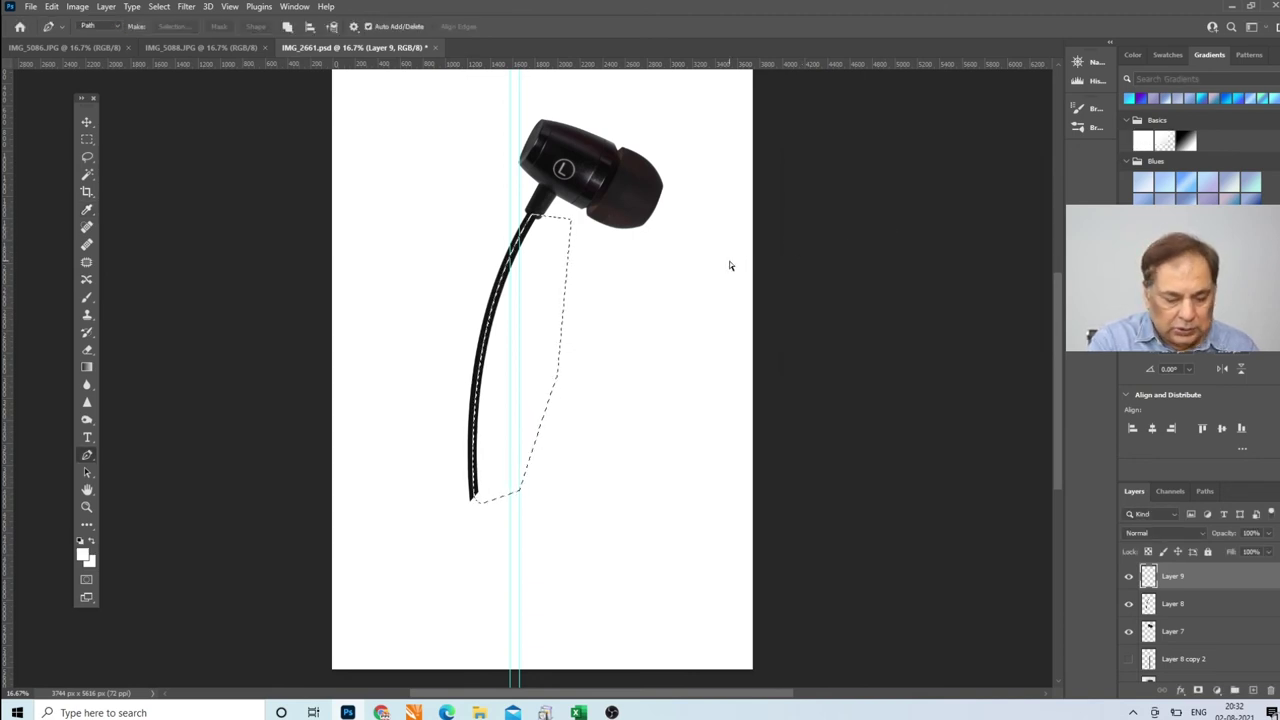
Deselect, then pen-draw a closed path around the earbud side of the white line
{"action": "key", "text": "ctrl+d"}
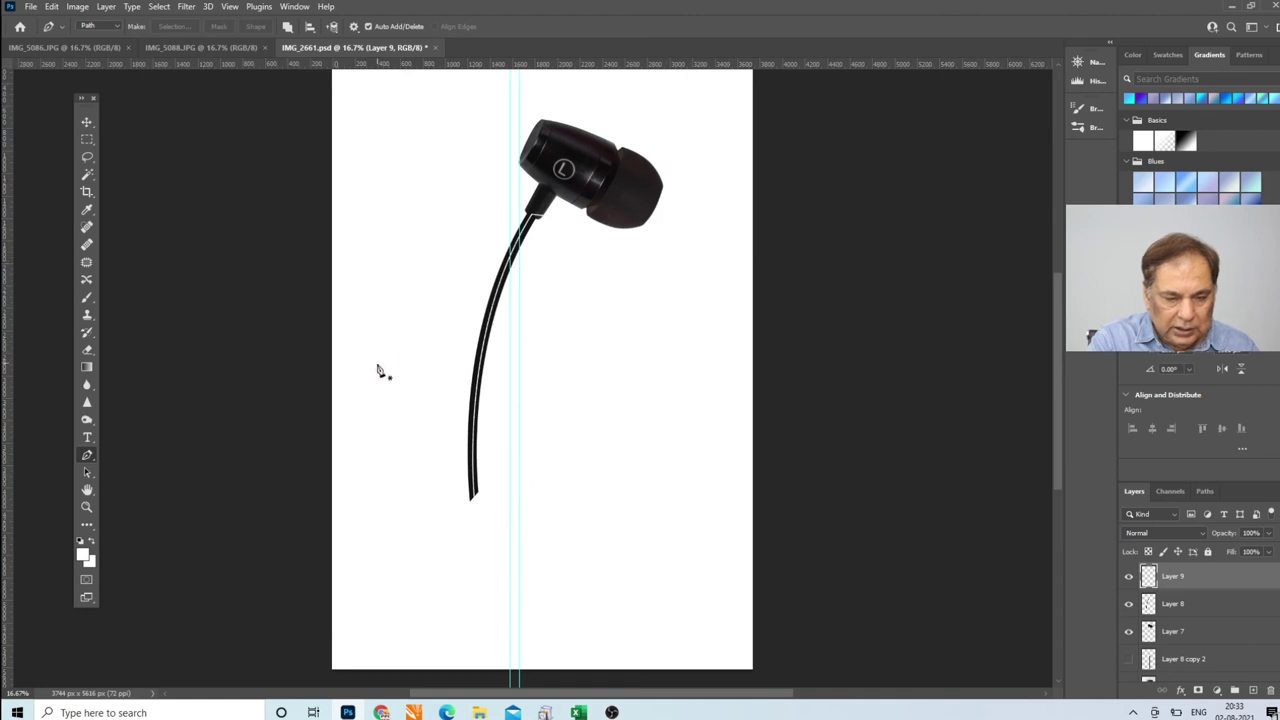
{"action": "left_click", "coordinate": [455, 505]}
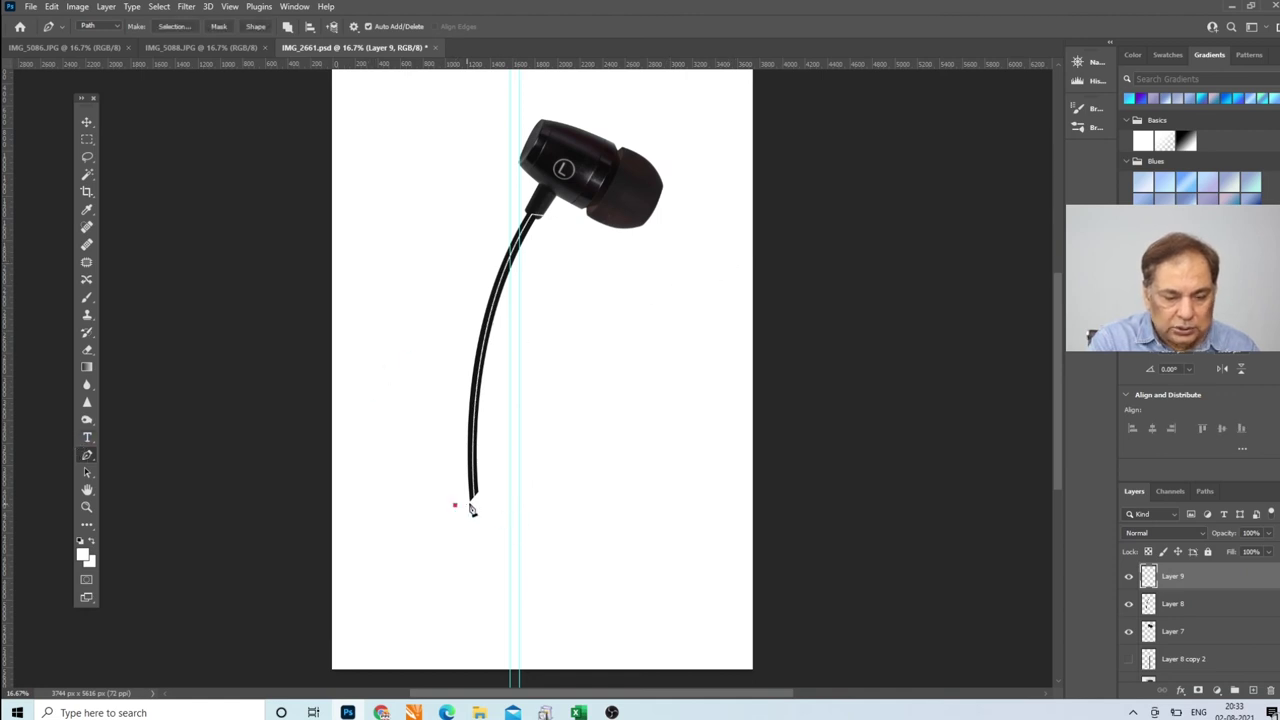
{"action": "left_click", "coordinate": [541, 243]}
{"action": "left_click_drag", "start_coordinate": [531, 212], "coordinate": [527, 186]}
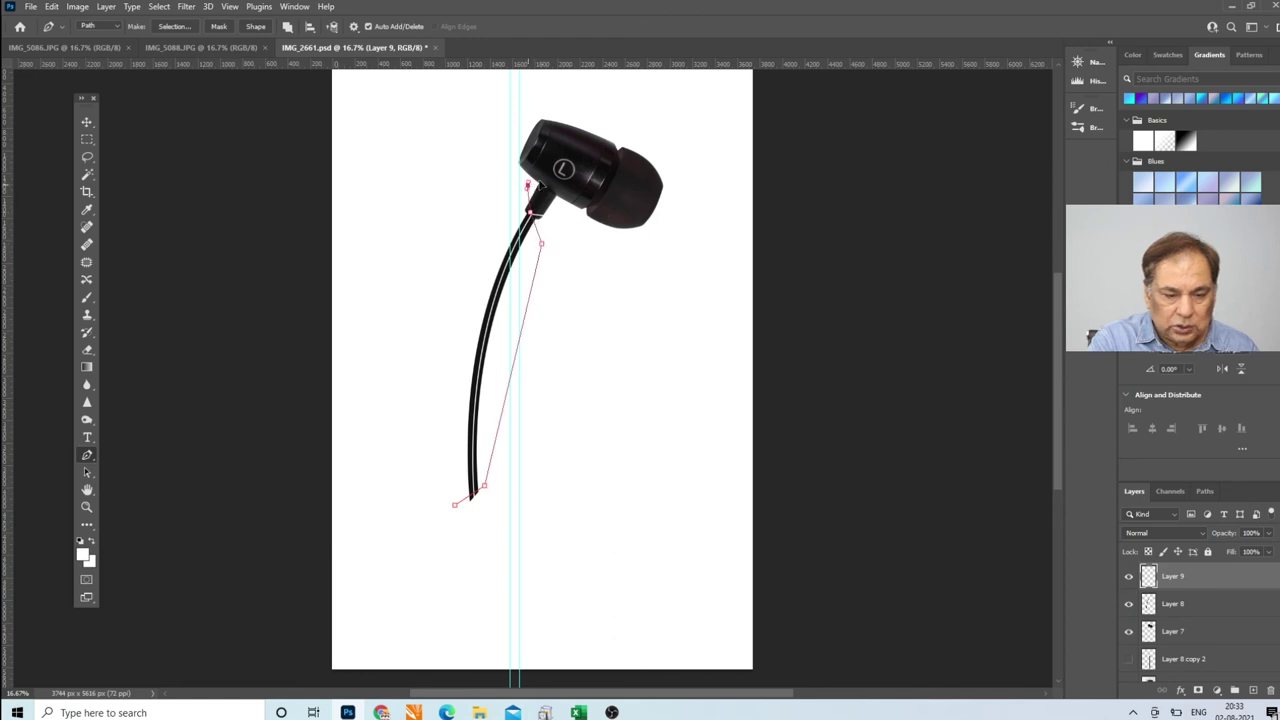
{"action": "left_click", "coordinate": [648, 165]}
{"action": "left_click_drag", "start_coordinate": [703, 411], "coordinate": [695, 444]}
{"action": "left_click", "coordinate": [538, 603]}
{"action": "left_click", "coordinate": [476, 557]}
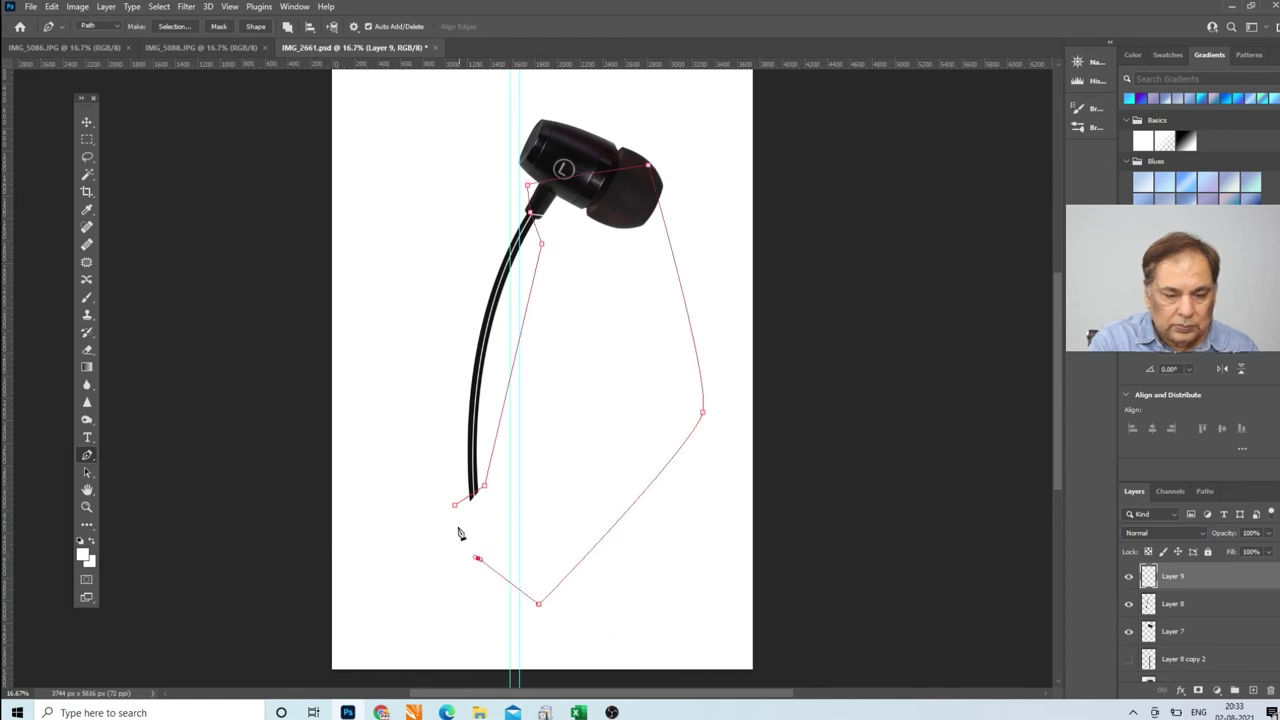
{"action": "left_click", "coordinate": [455, 505]}
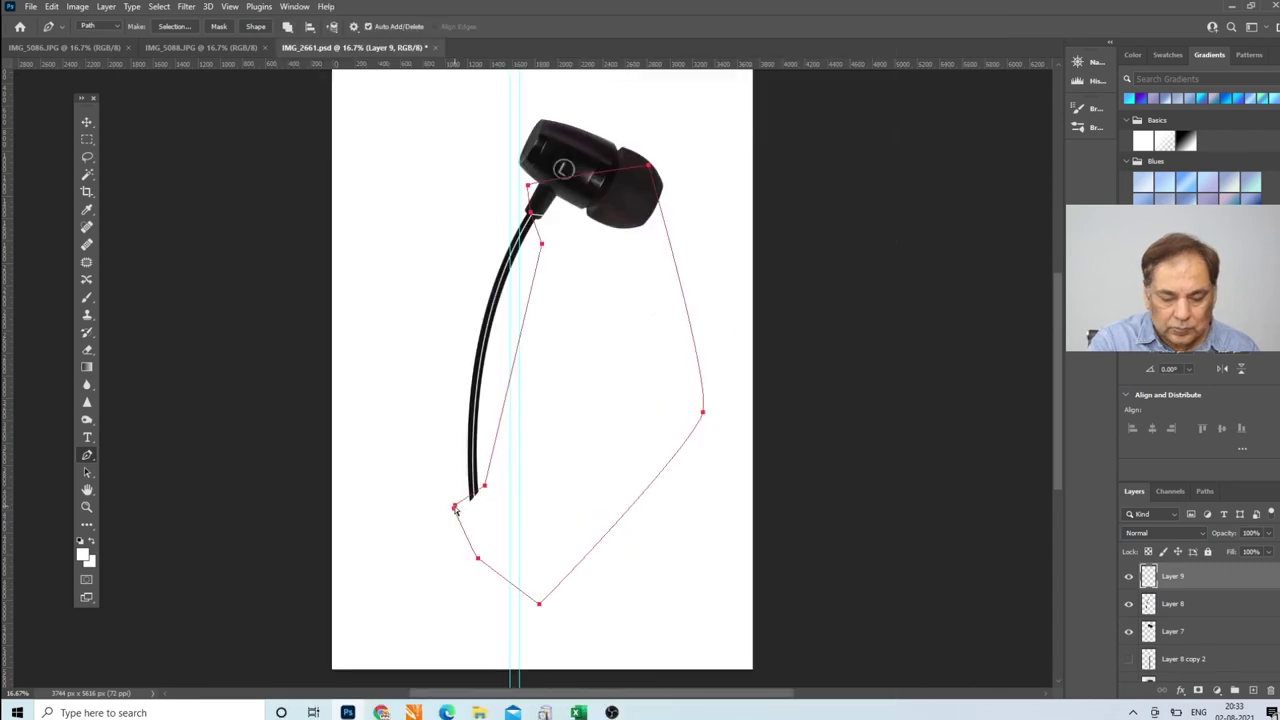
Load the path as a selection to trim the enclosed white stroke, then deselect
{"action": "key", "text": "ctrl+Return"}
{"action": "key", "text": "ctrl+d"}
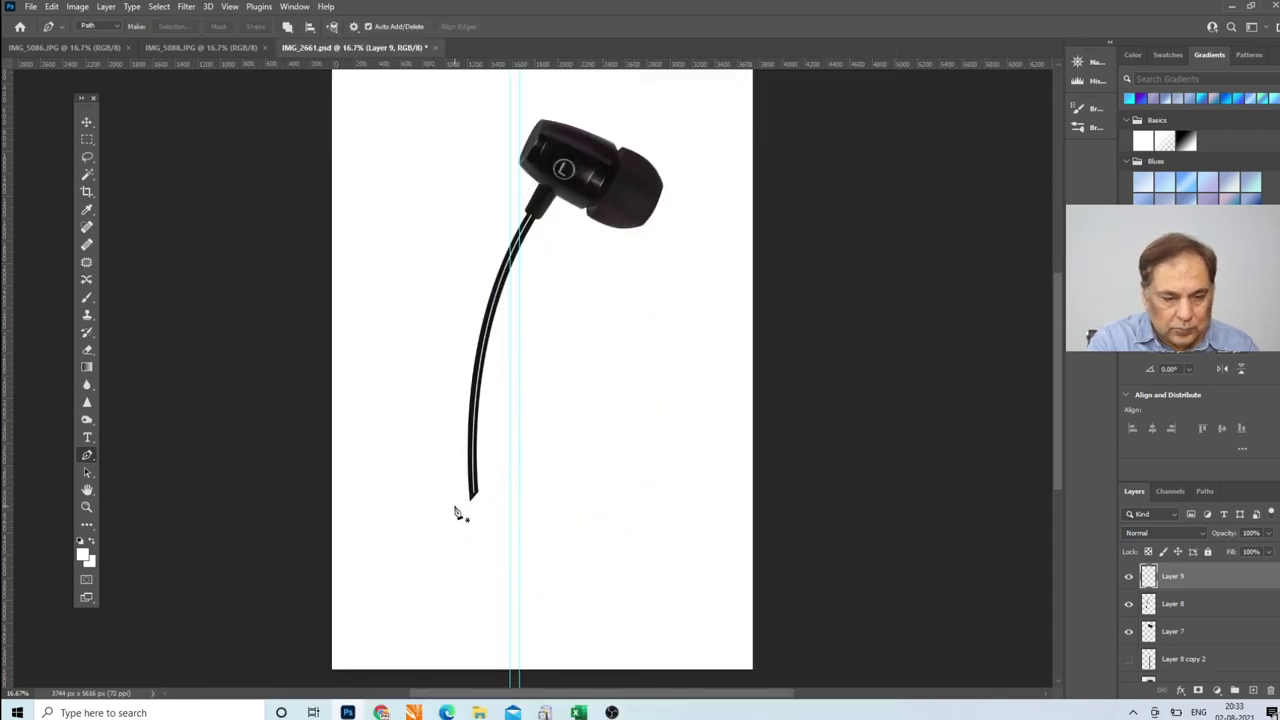
{"action": "left_click", "coordinate": [86, 507]}
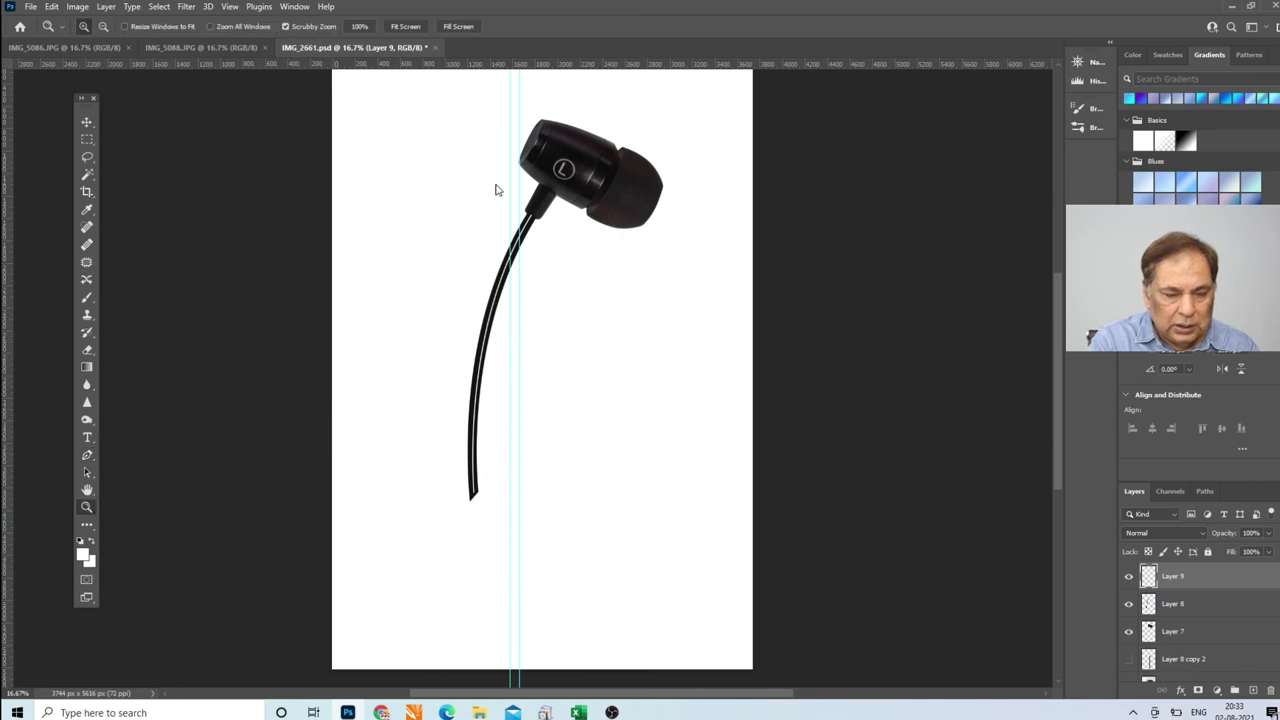
Apply a 9.8 px Gaussian Blur to the white highlight on Layer 9
{"action": "left_click", "coordinate": [513, 211]}
{"action": "left_click", "coordinate": [513, 211]}
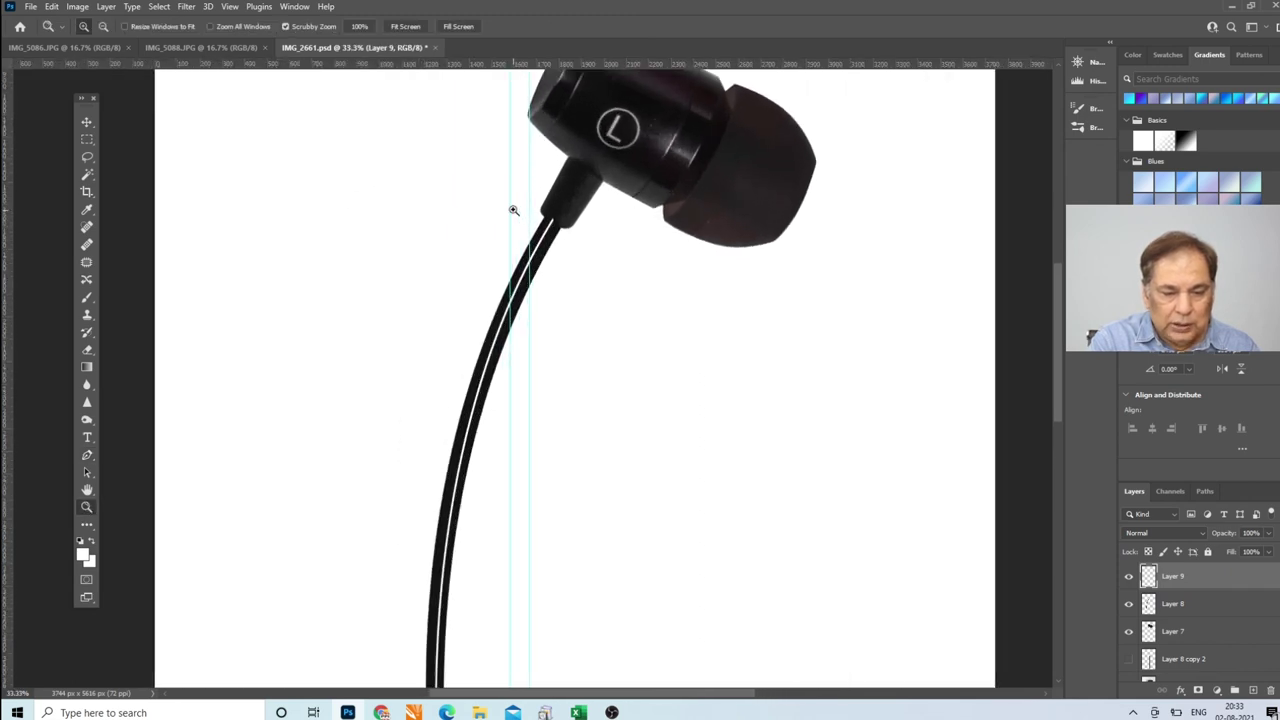
{"action": "left_click", "coordinate": [186, 7]}
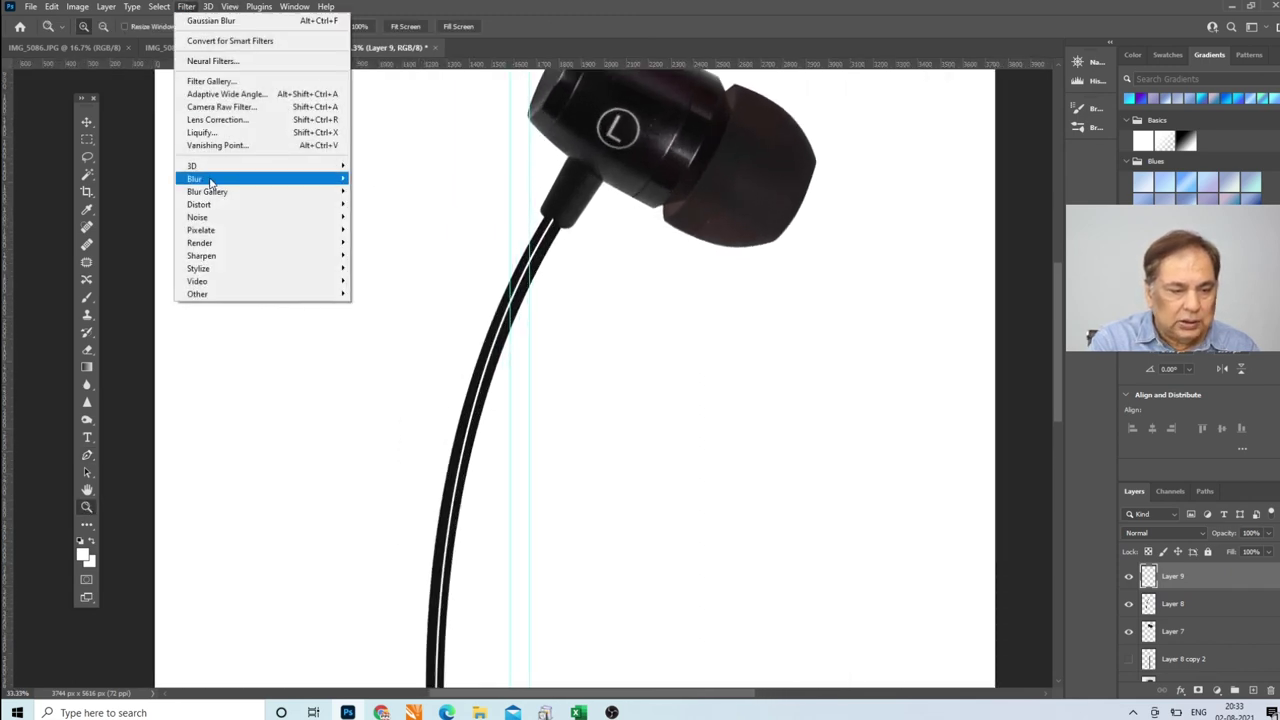
{"action": "mouse_move", "coordinate": [195, 178]}
{"action": "left_click", "coordinate": [385, 232]}
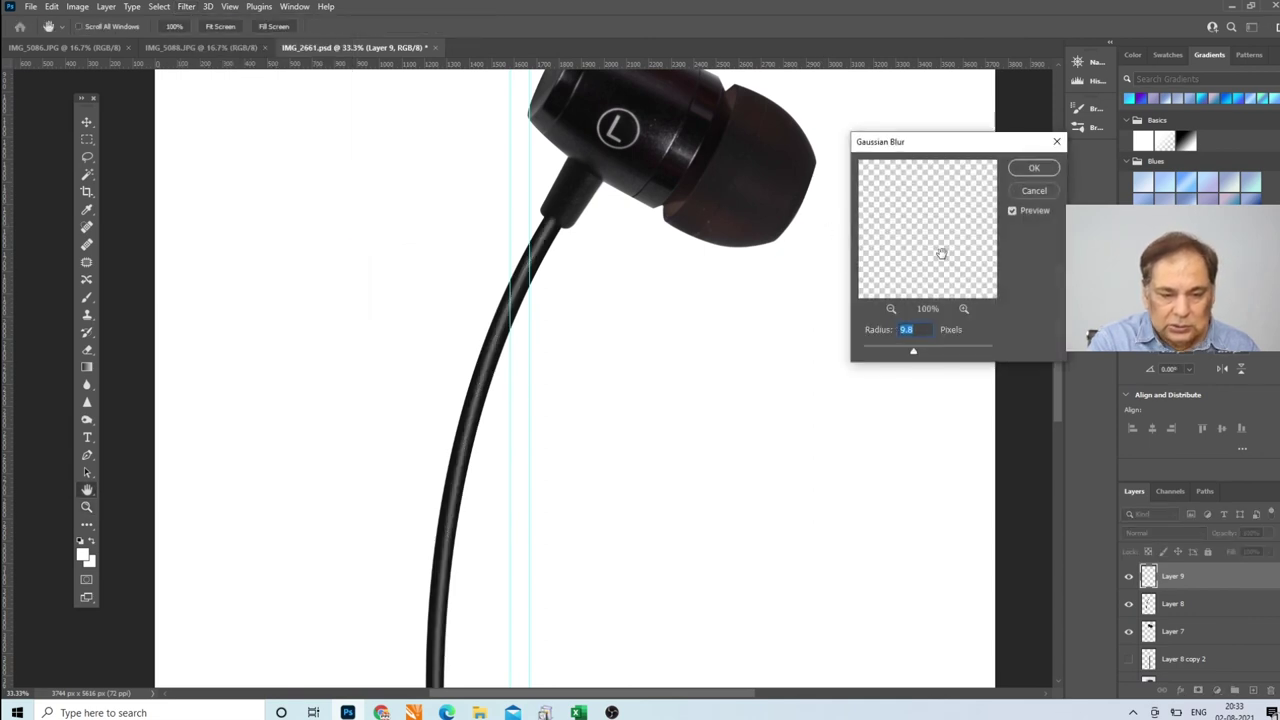
{"action": "left_click", "coordinate": [1031, 169]}
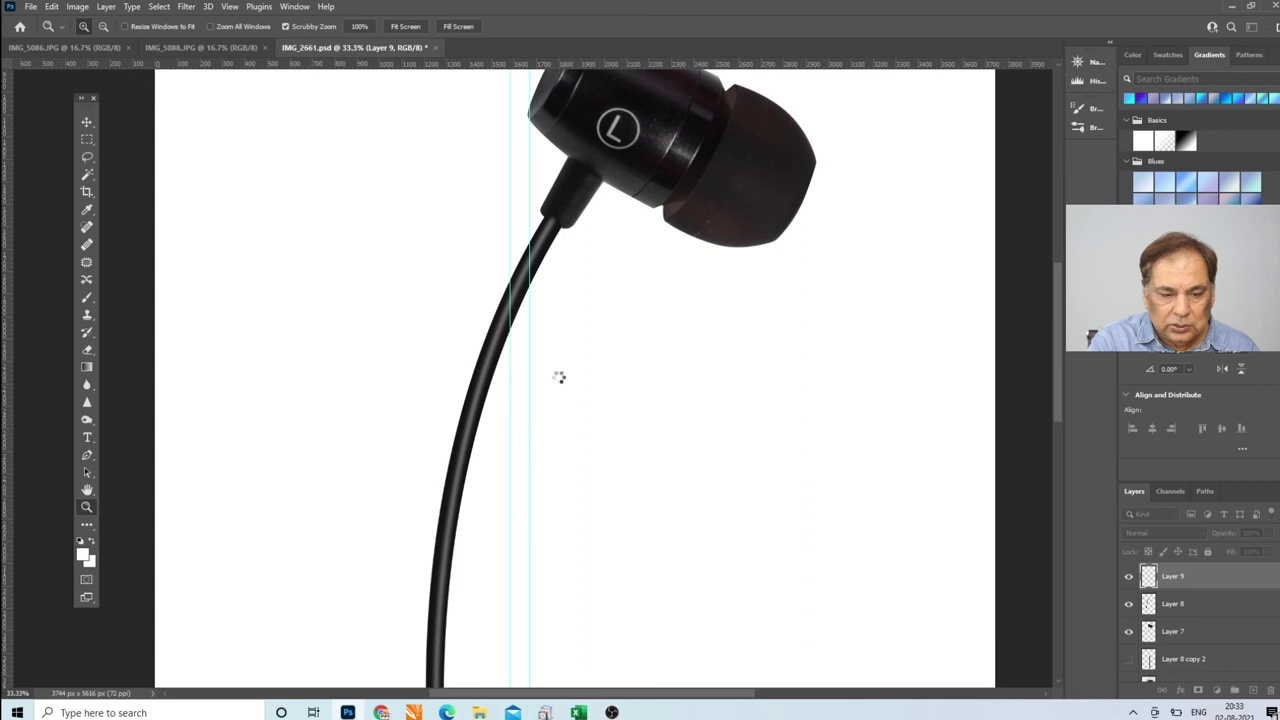
Lower Layer 9's opacity to 53%
{"action": "left_click", "coordinate": [440, 470]}
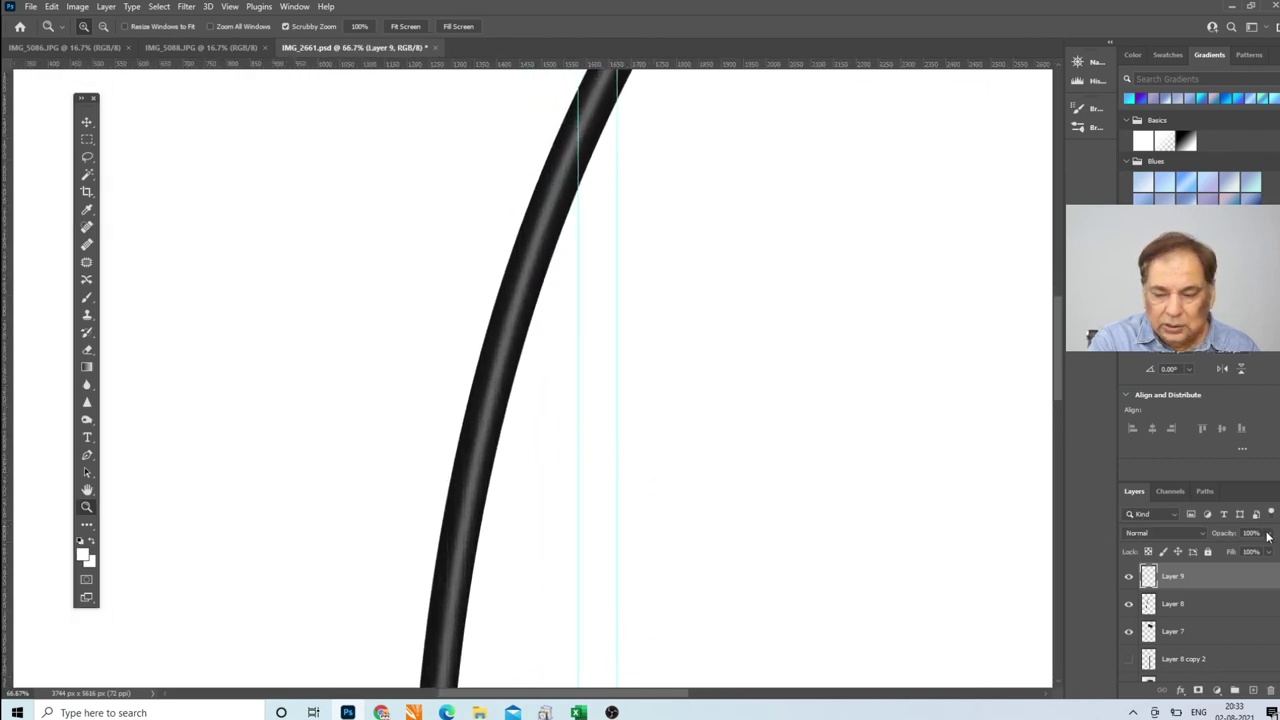
{"action": "left_click", "coordinate": [1268, 533]}
{"action": "left_click_drag", "start_coordinate": [1268, 551], "coordinate": [1242, 553]}
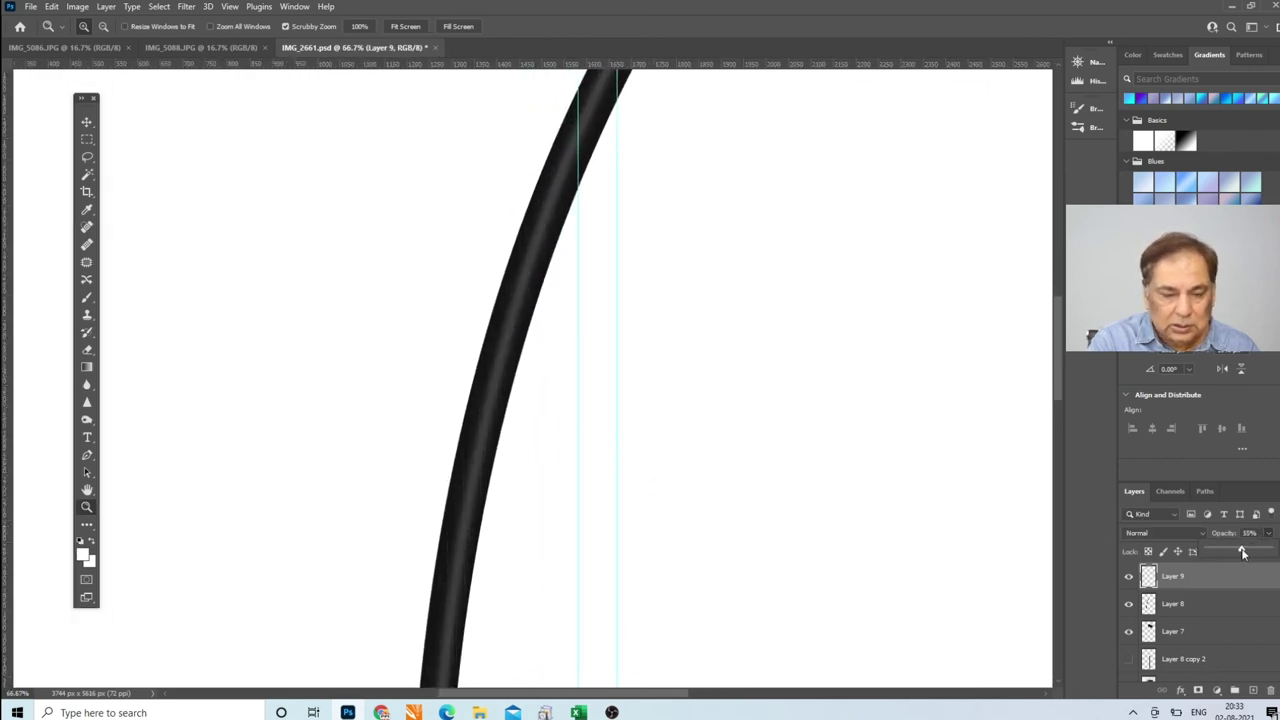
{"action": "left_click", "coordinate": [405, 27]}
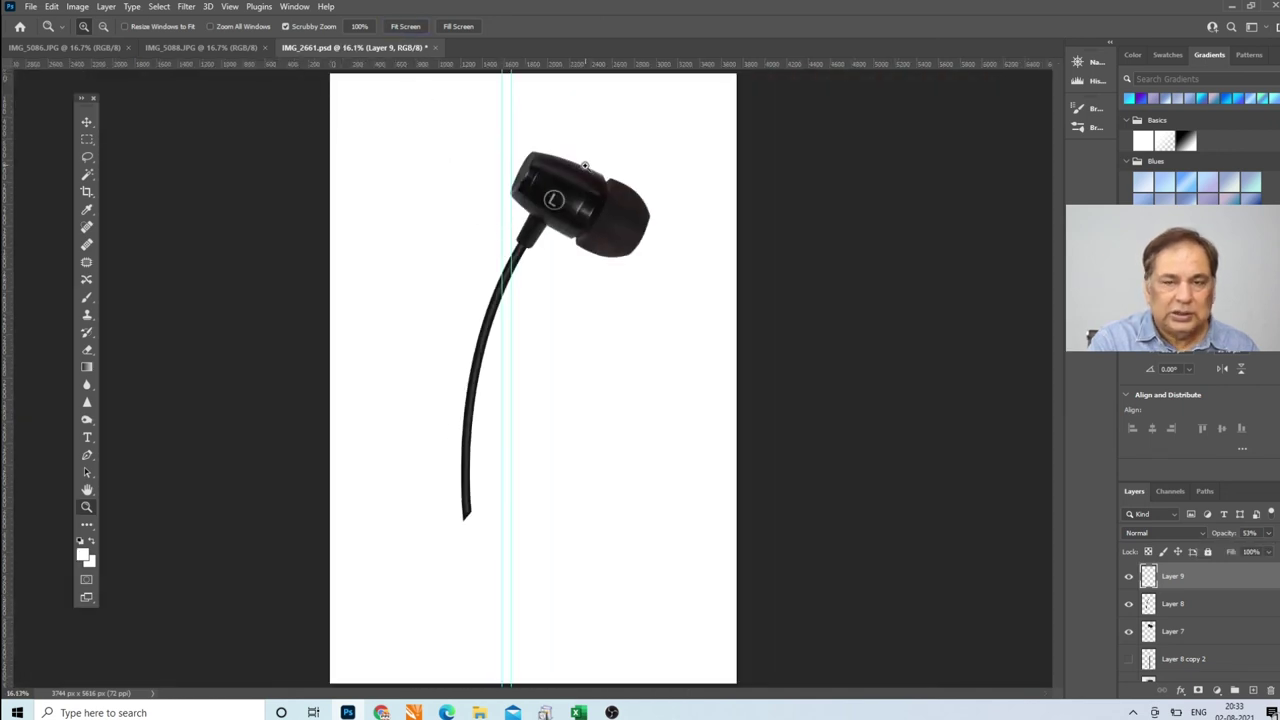
{"action": "left_click", "coordinate": [506, 401]}
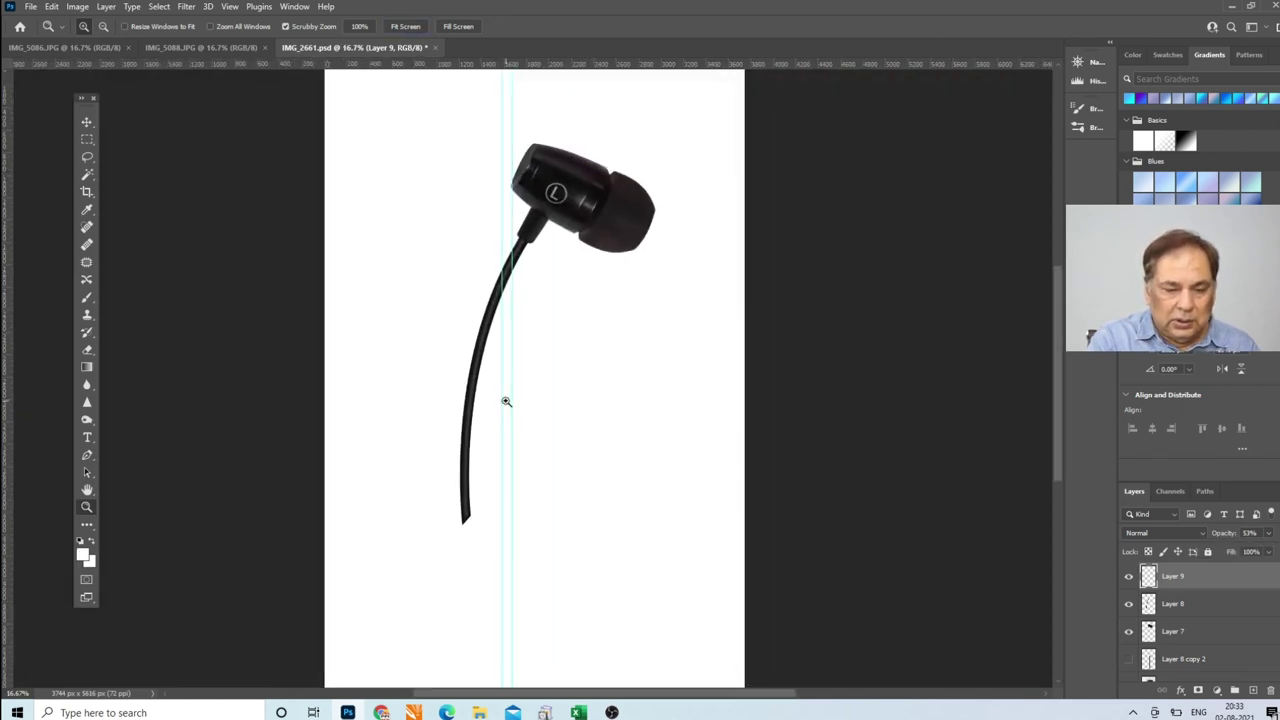